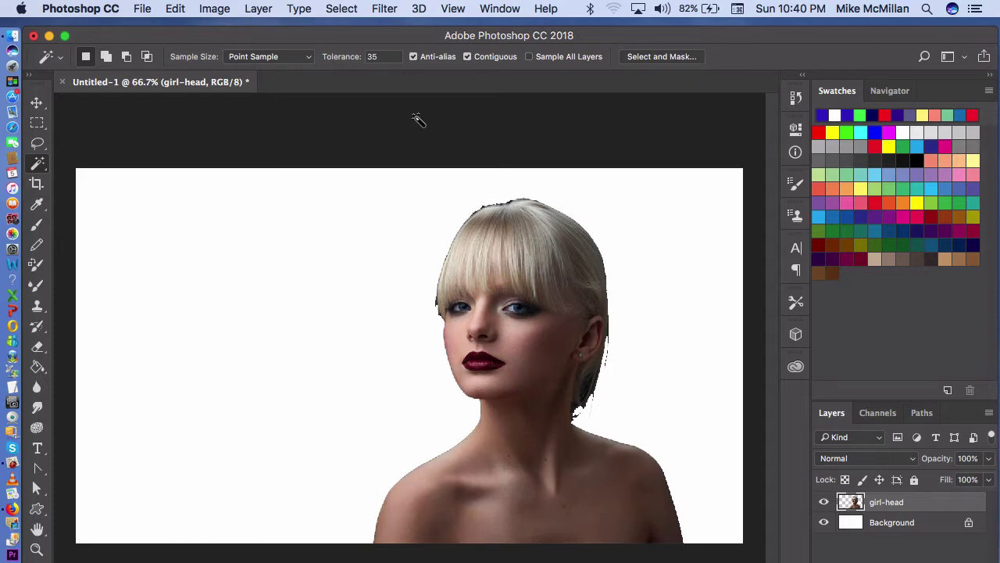
Step: Paint bright green over the ragged edge around the woman's hair and down behind her neck with the 19 px Brush
key(super+1)
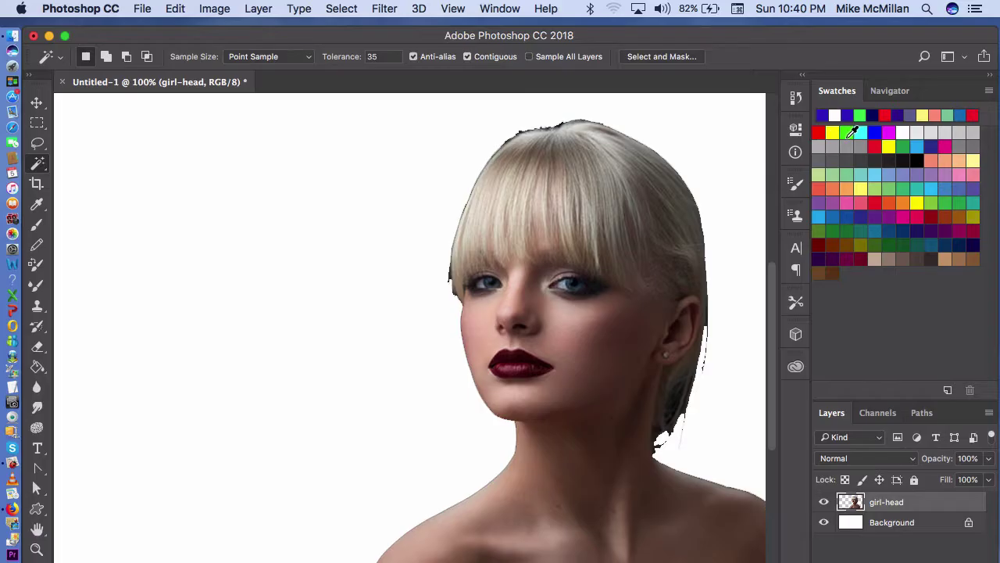
click(847, 133)
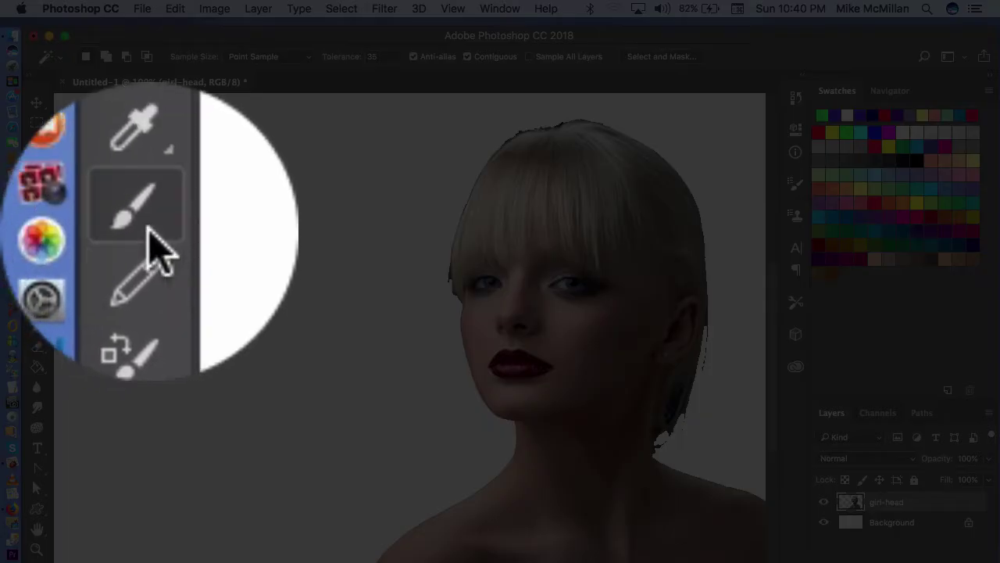
click(39, 229)
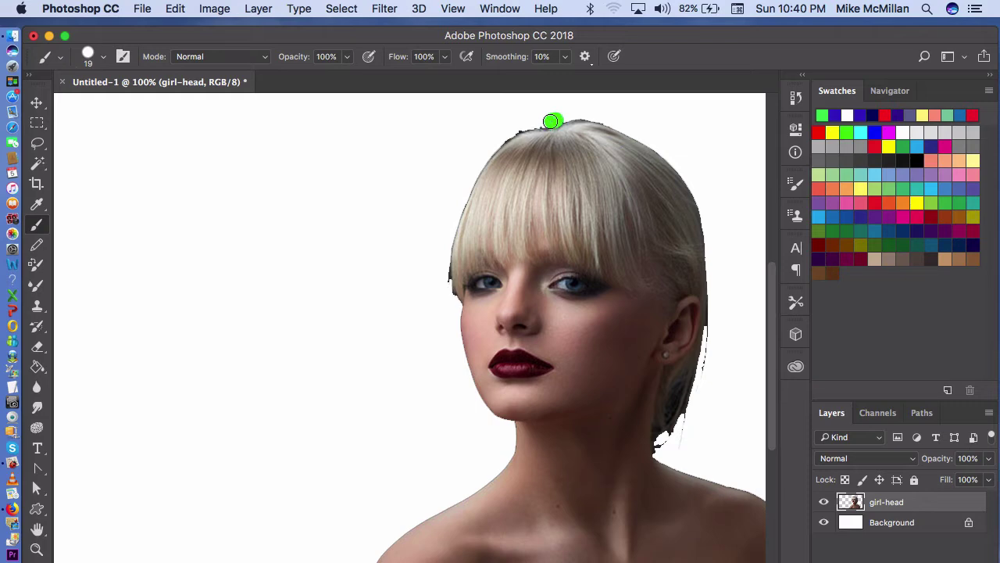
mouse_move(548, 122)
mouse_down()
mouse_move(515, 130)
mouse_move(471, 177)
mouse_move(445, 264)
mouse_move(455, 304)
mouse_up()
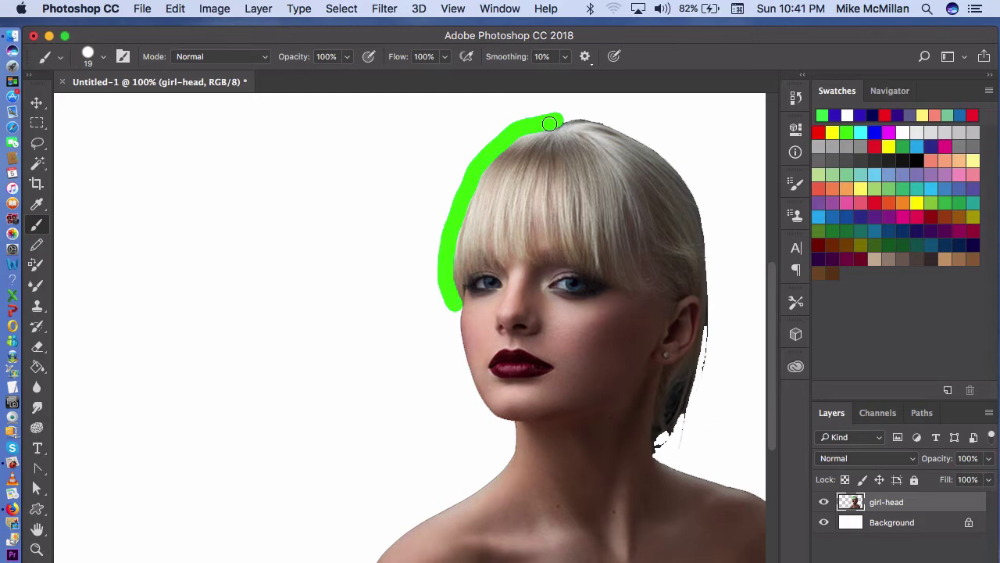
mouse_move(559, 121)
mouse_down()
mouse_move(603, 118)
mouse_move(654, 143)
mouse_move(690, 183)
mouse_move(706, 223)
mouse_move(705, 352)
mouse_move(662, 429)
mouse_up()
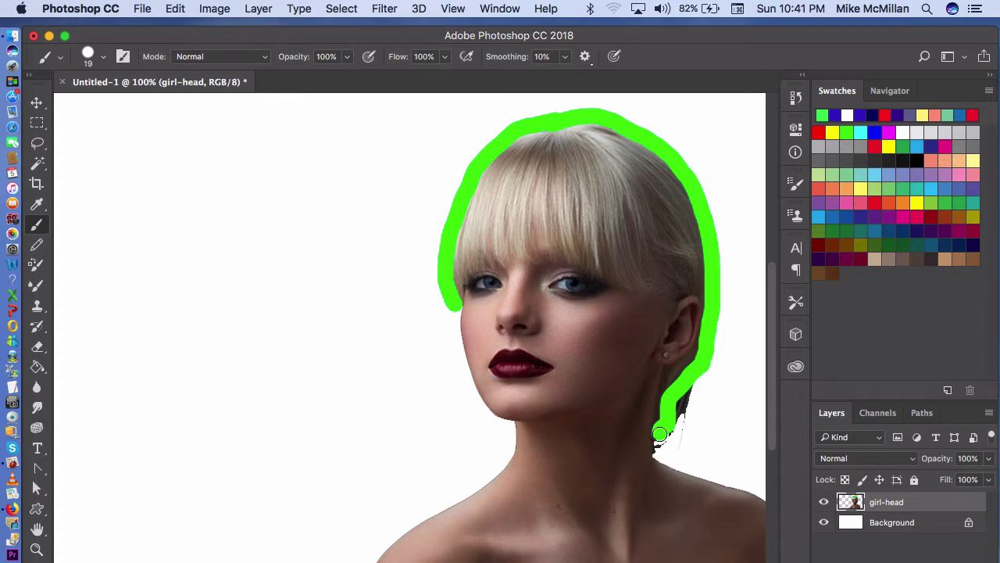
mouse_move(660, 434)
mouse_down()
mouse_move(656, 447)
mouse_move(697, 384)
mouse_move(679, 426)
mouse_move(688, 412)
mouse_up()
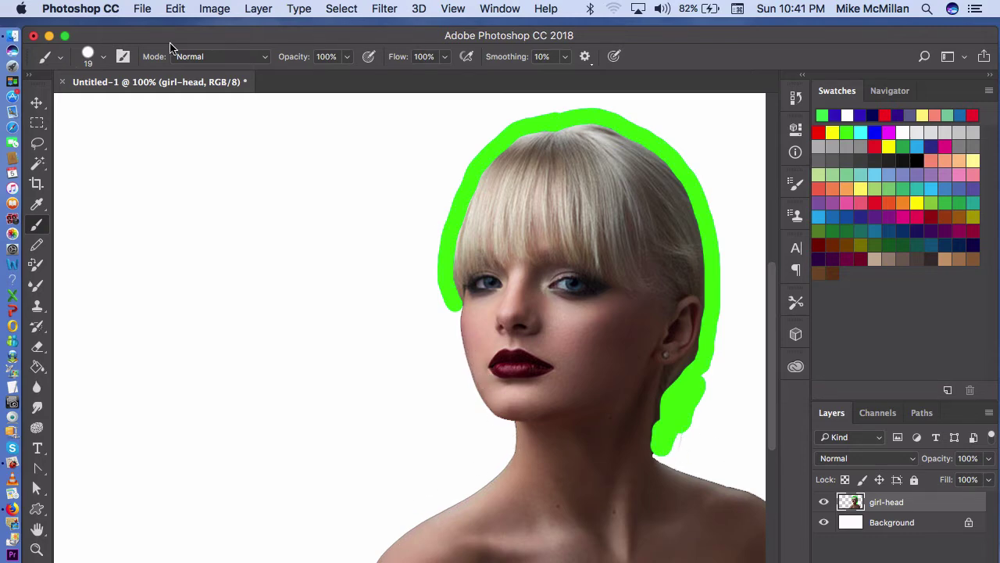
Step: Select the green outline around the hair with the Magic Wand at tolerance 35, delete it and deselect
click(37, 164)
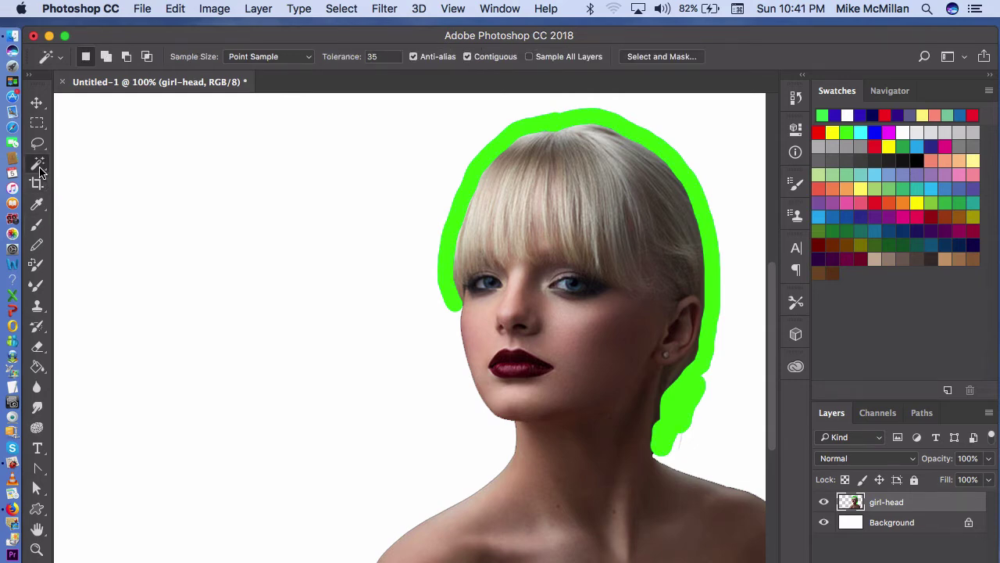
click(538, 126)
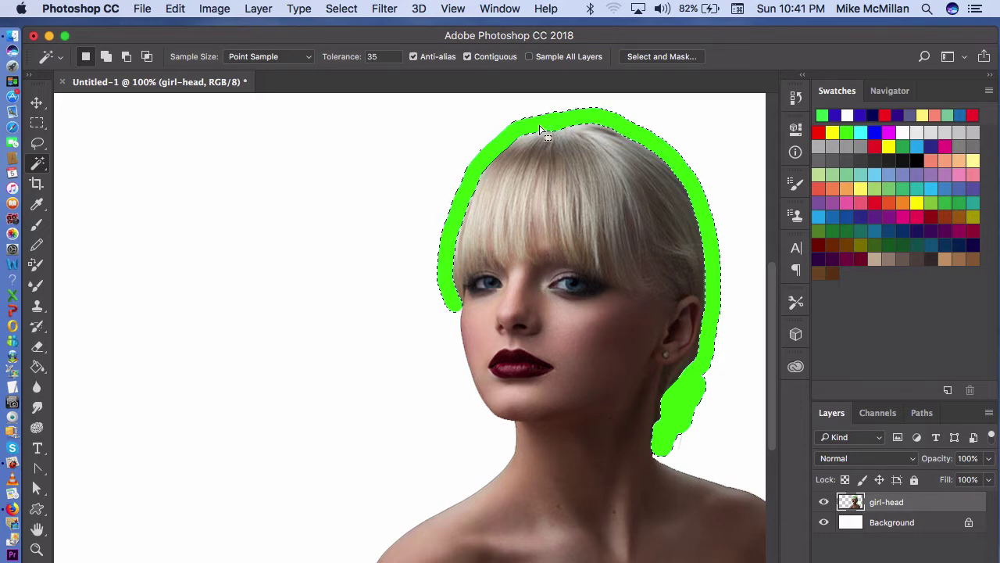
key(Delete)
scroll(540, 128, up, 3)
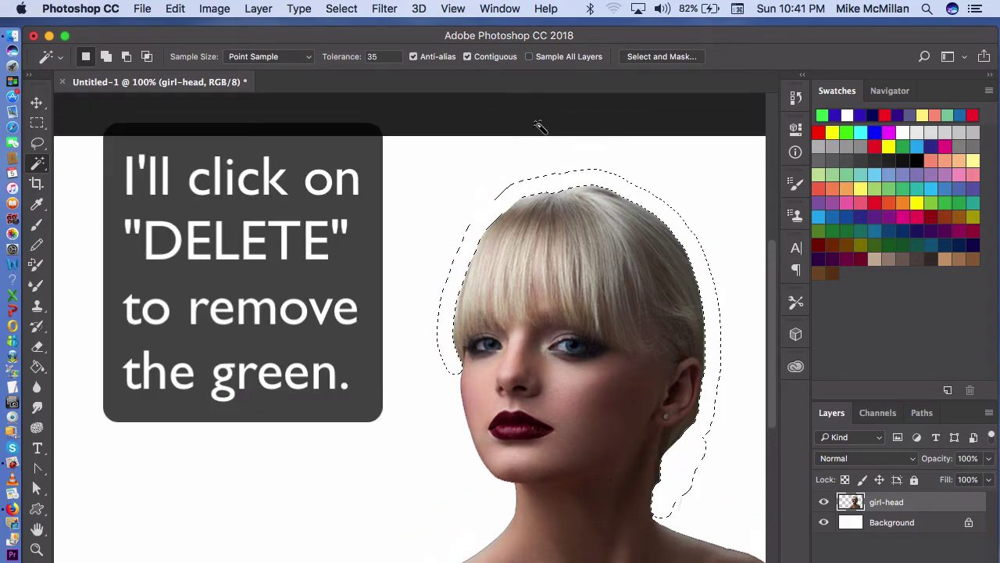
scroll(540, 128, up, 3)
key(ctrl+d)
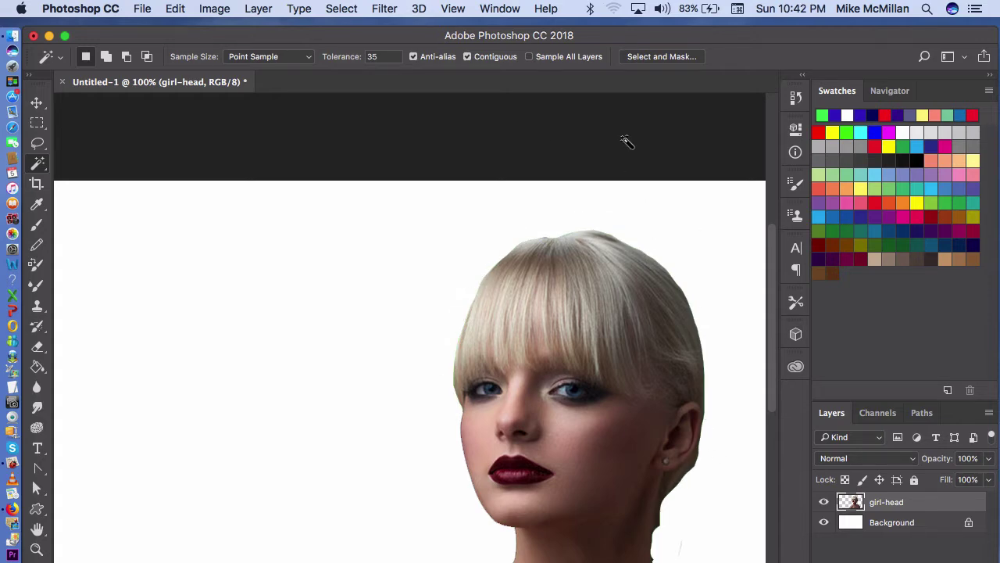
scroll(625, 137, down, 5)
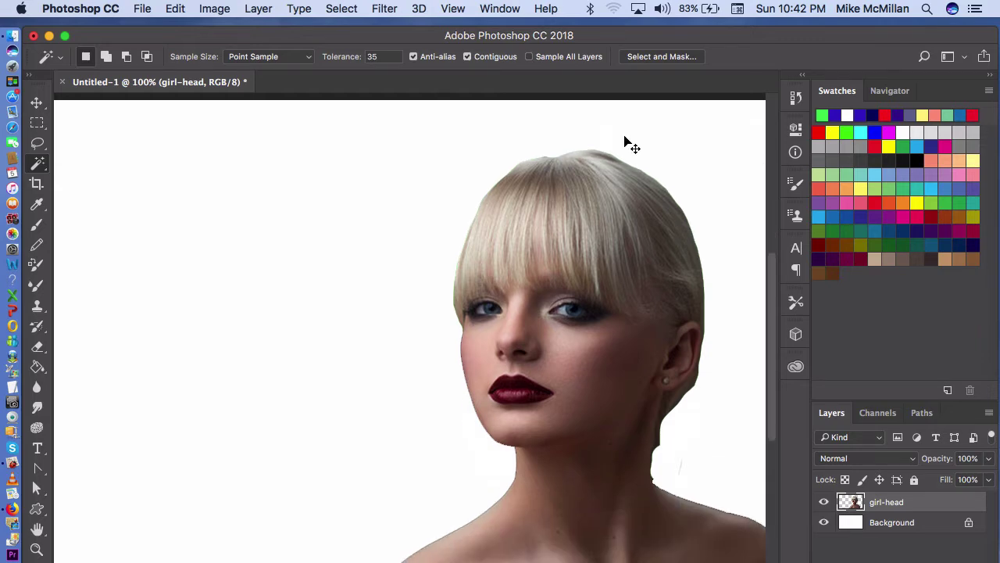
key(super+minus)
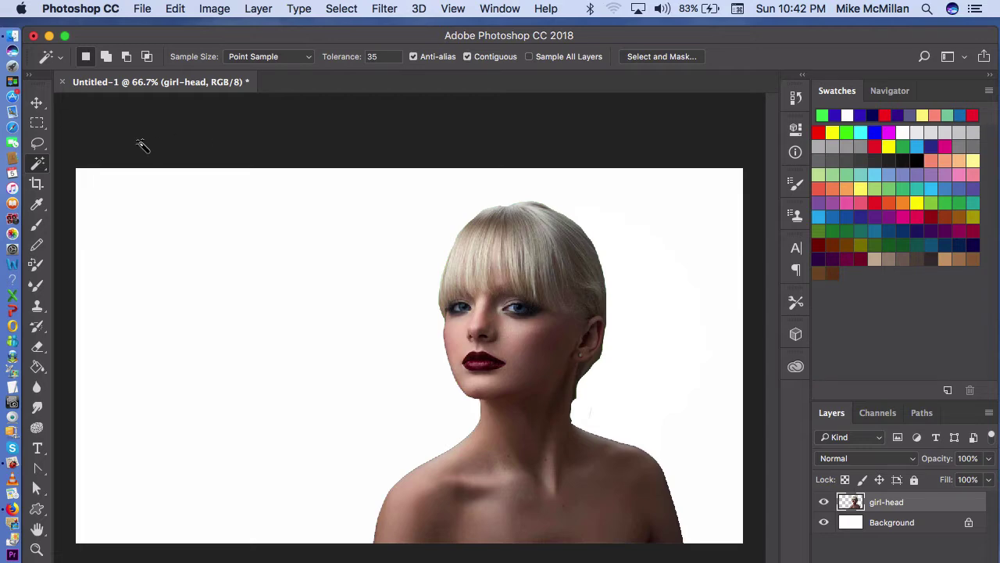
Step: Add a black 13 px Stroke layer style, positioned outside at 100% opacity, to the girl-head layer
click(259, 9)
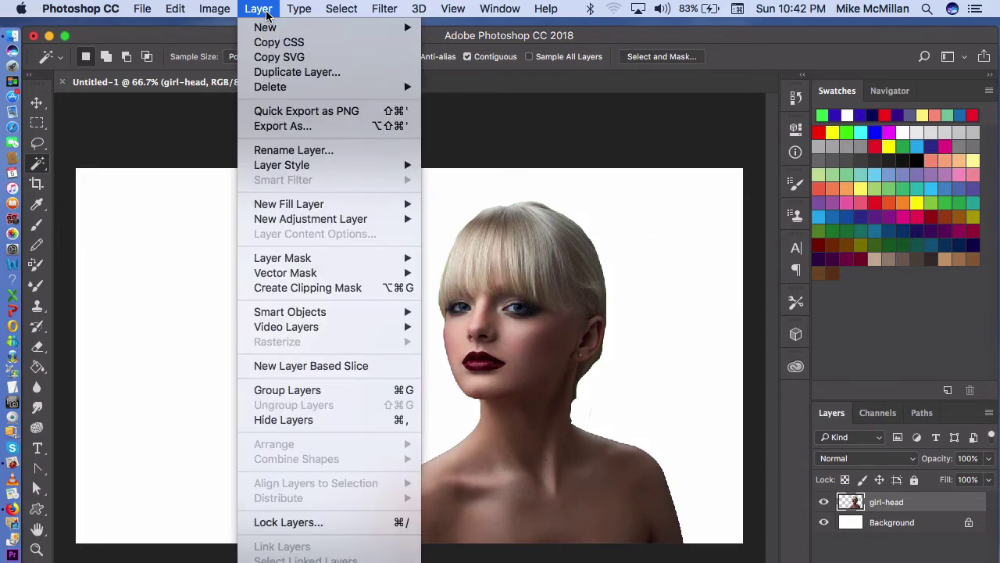
mouse_move(267, 33)
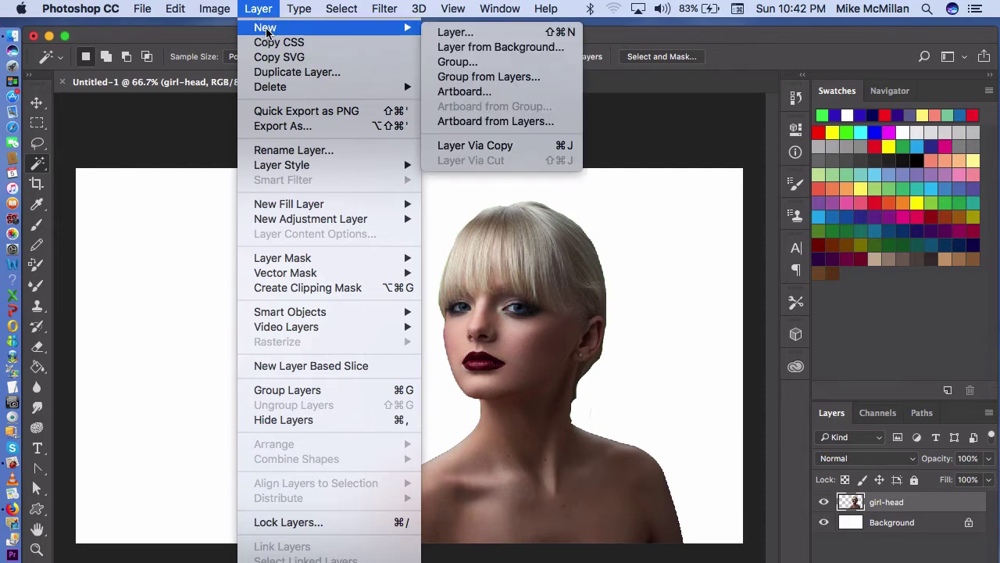
mouse_move(278, 172)
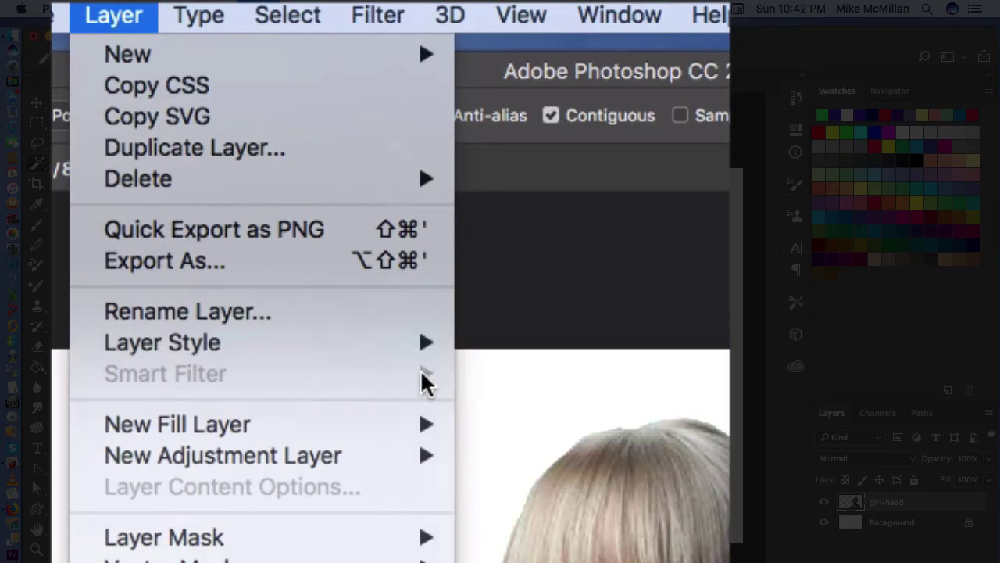
mouse_move(424, 351)
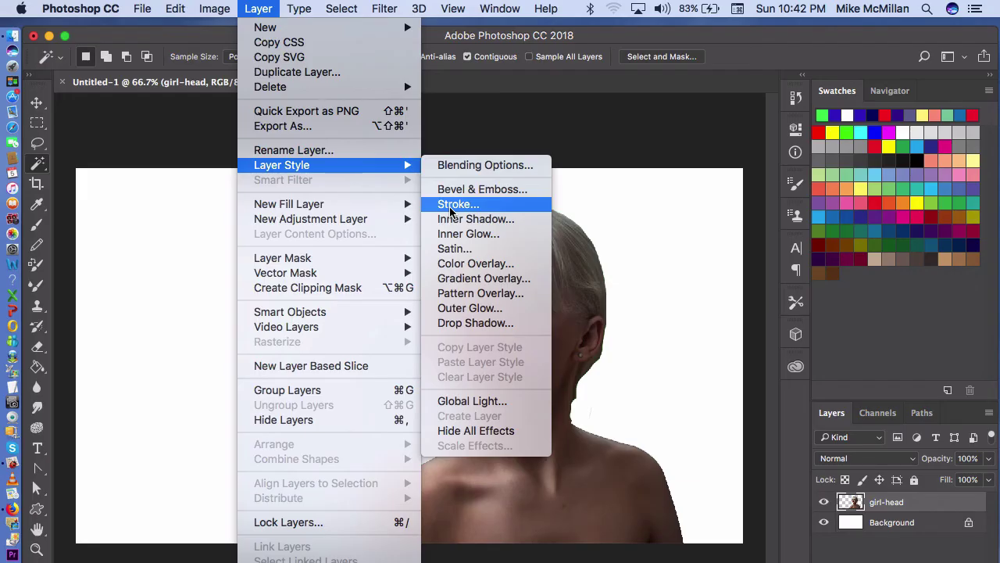
click(449, 206)
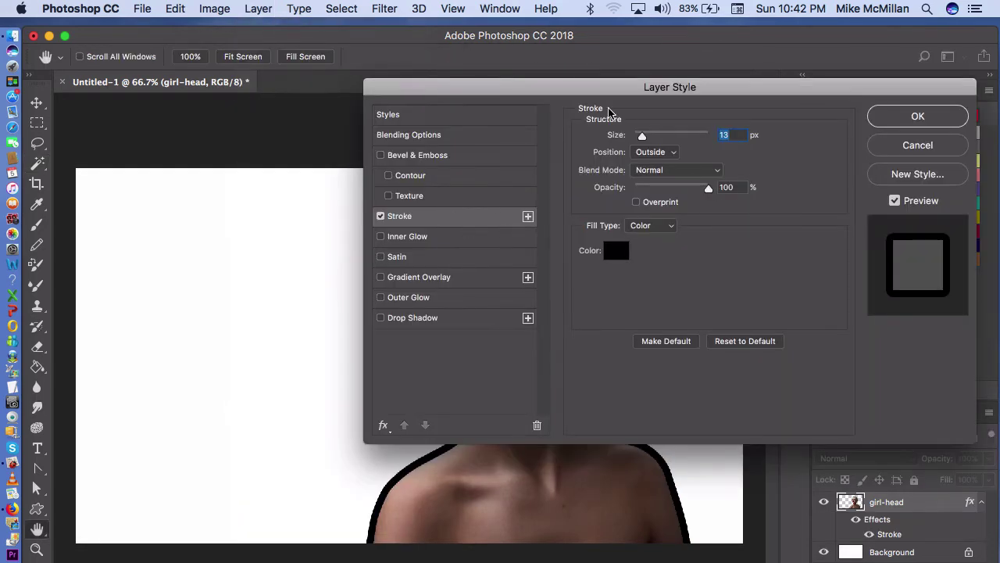
drag(584, 87, 957, 160)
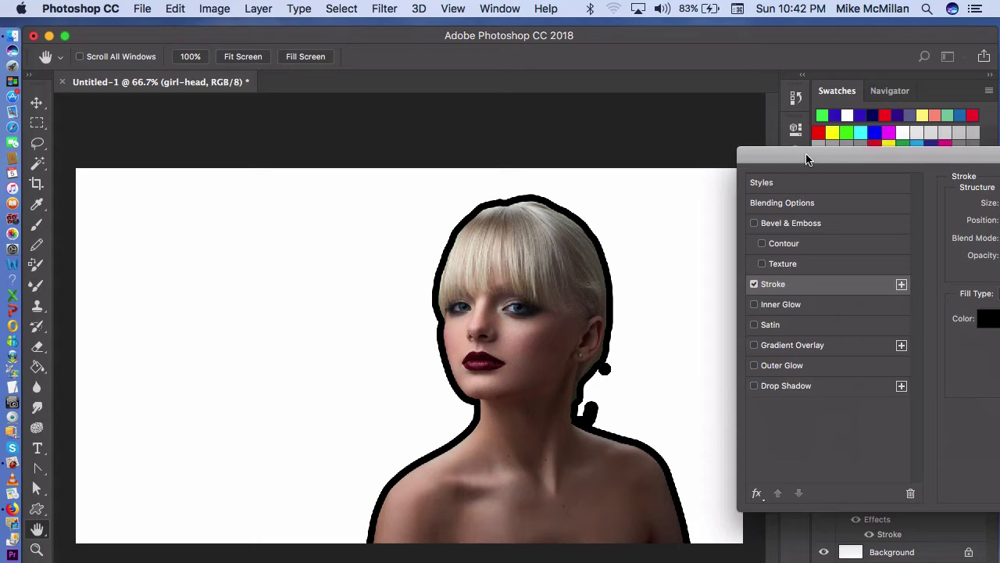
drag(807, 159, 333, 195)
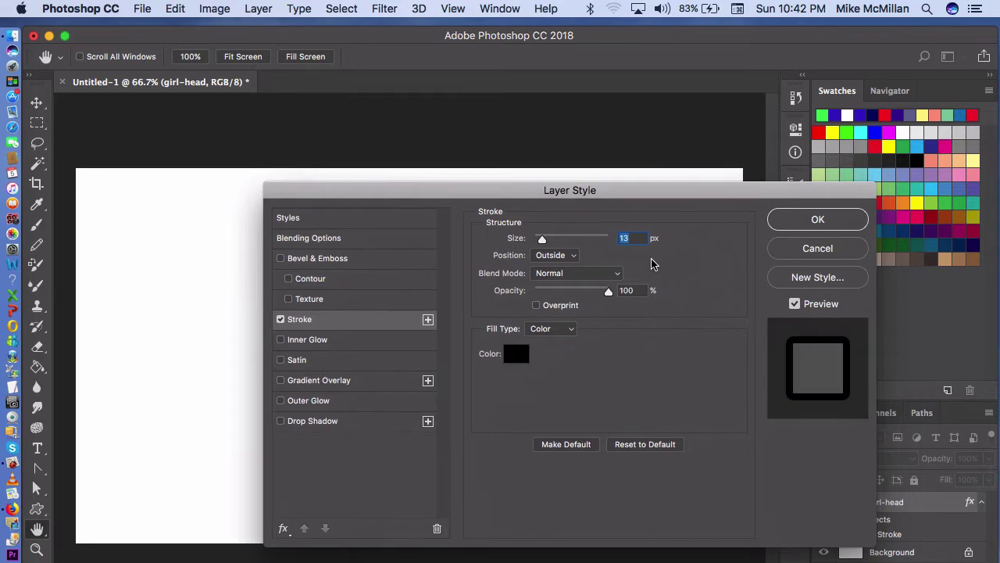
click(813, 223)
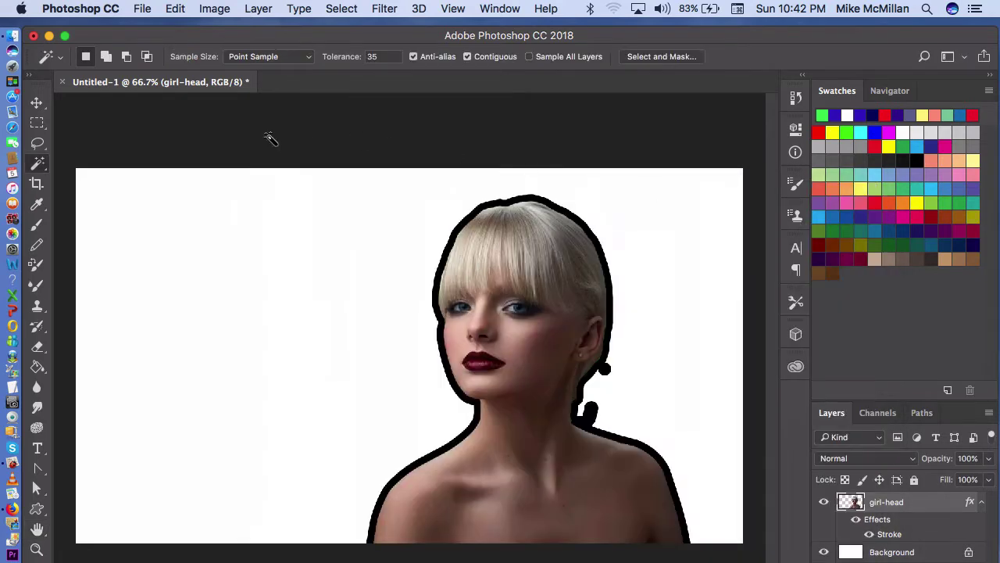
Step: Paint green over the stray specks behind the neck and delete the painted area with the Magic Wand
click(39, 227)
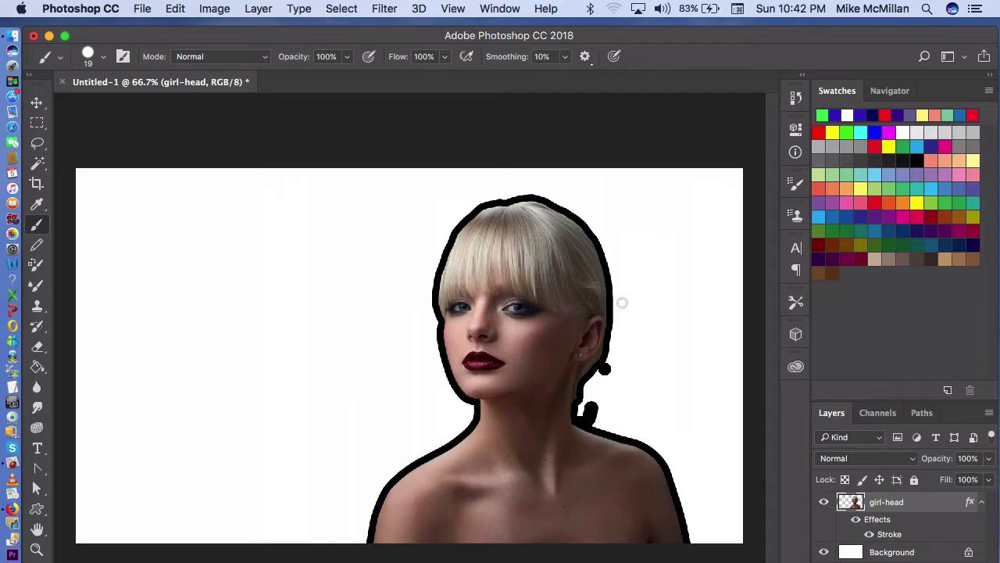
drag(619, 354, 590, 418)
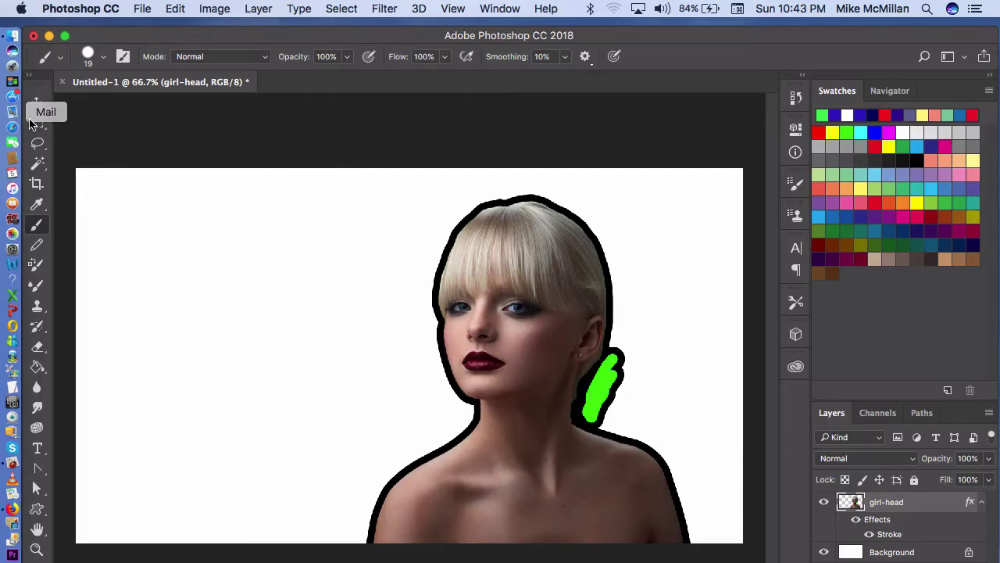
click(37, 163)
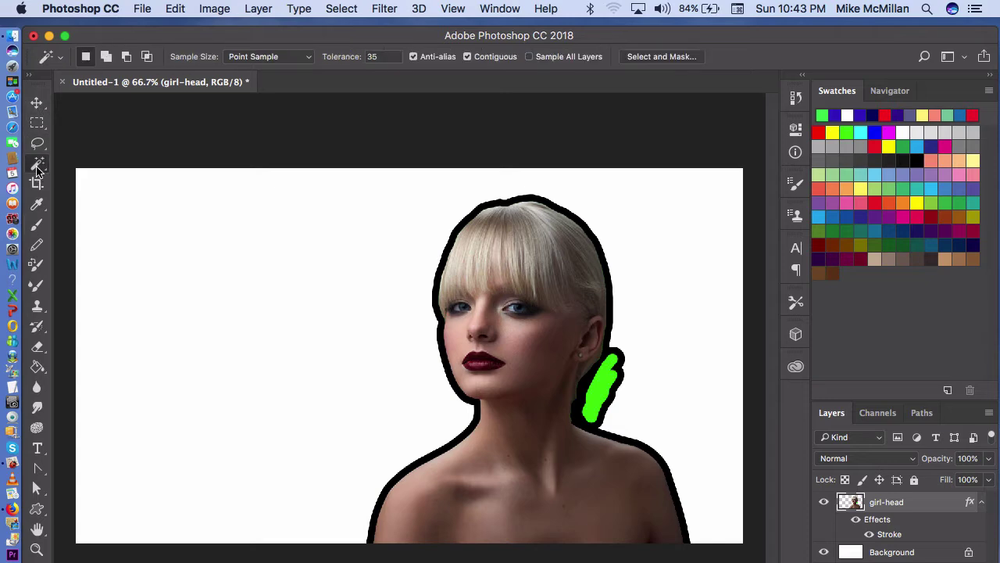
click(610, 381)
key(Delete)
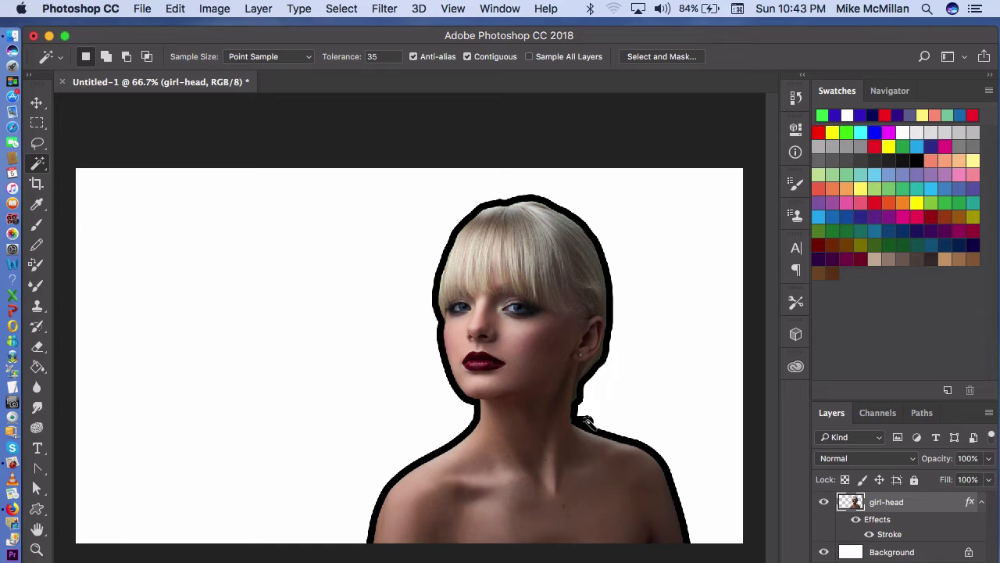
Step: Cover the remaining speck where the neck meets the shoulder with green and remove it using the Magic Wand
click(38, 226)
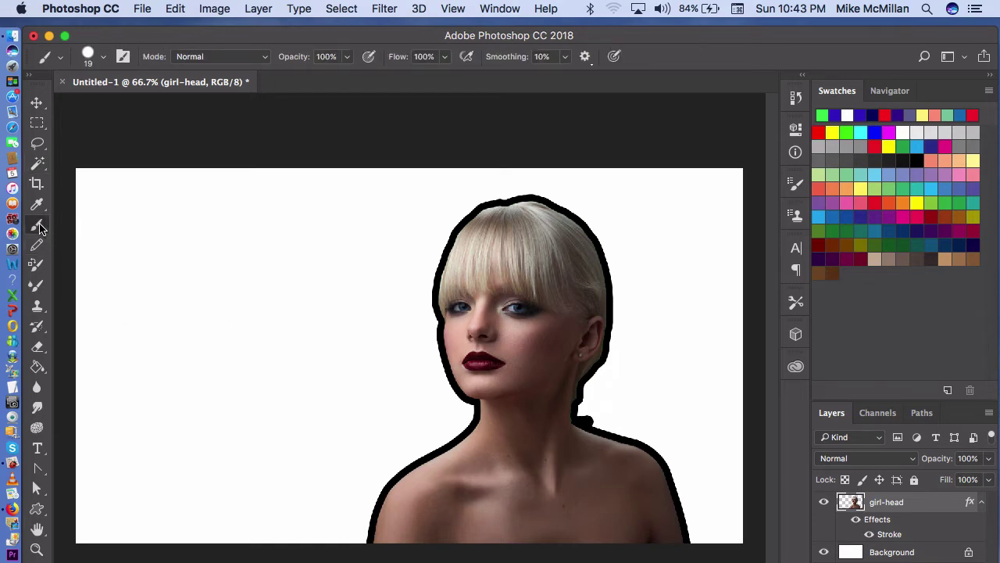
click(584, 412)
drag(587, 417, 589, 406)
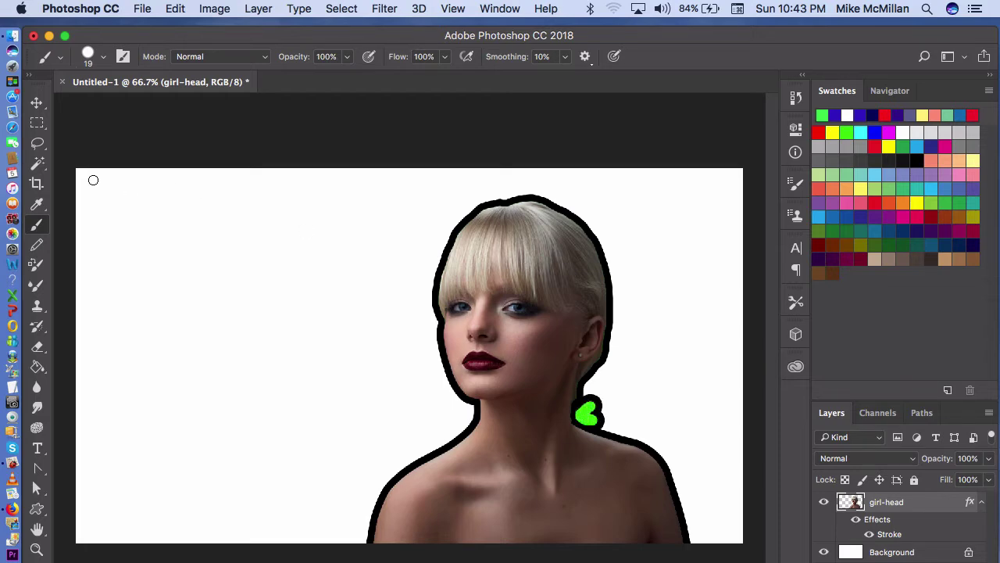
click(37, 163)
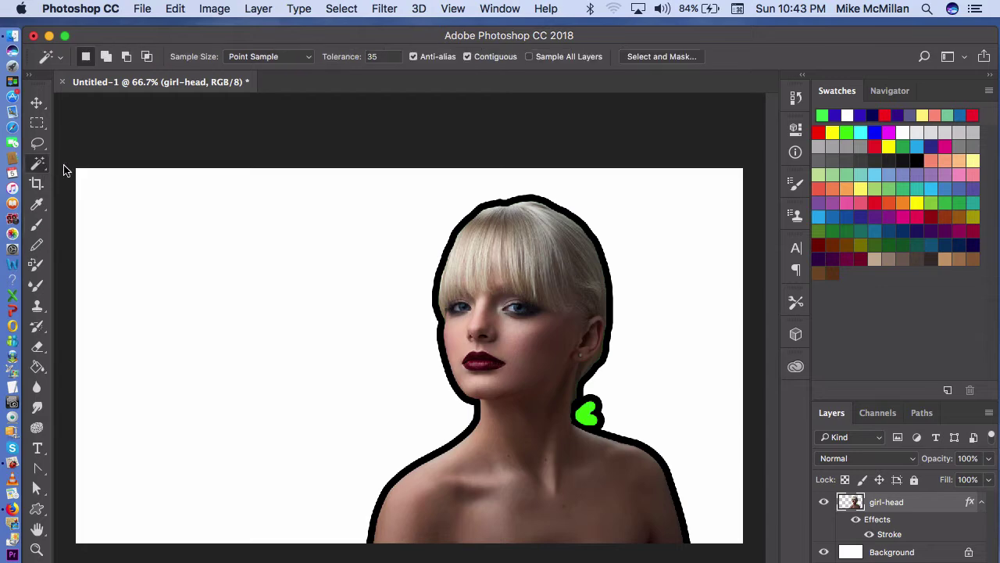
click(586, 414)
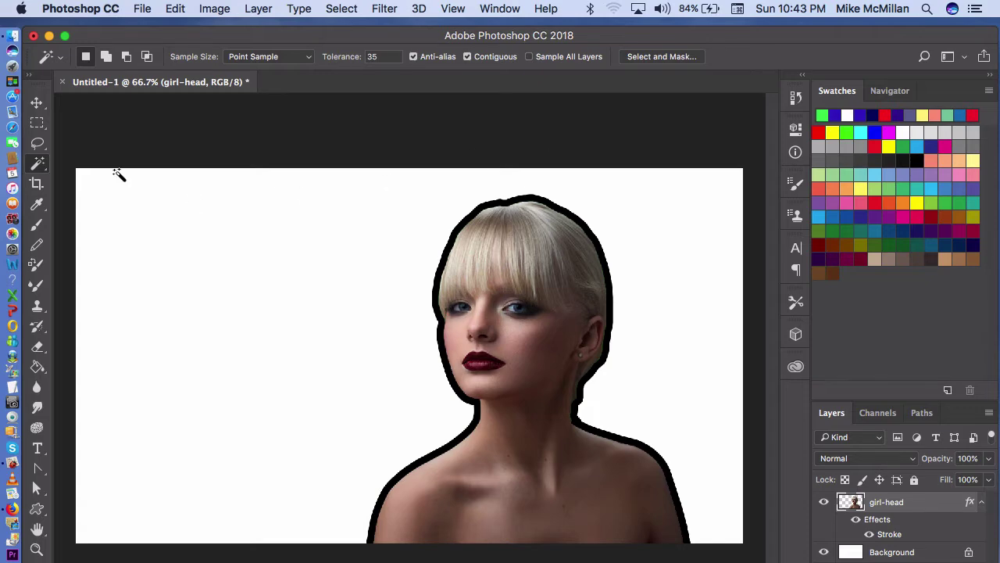
Step: Change the color of the girl-head layer's stroke from the layer style settings to white
click(264, 11)
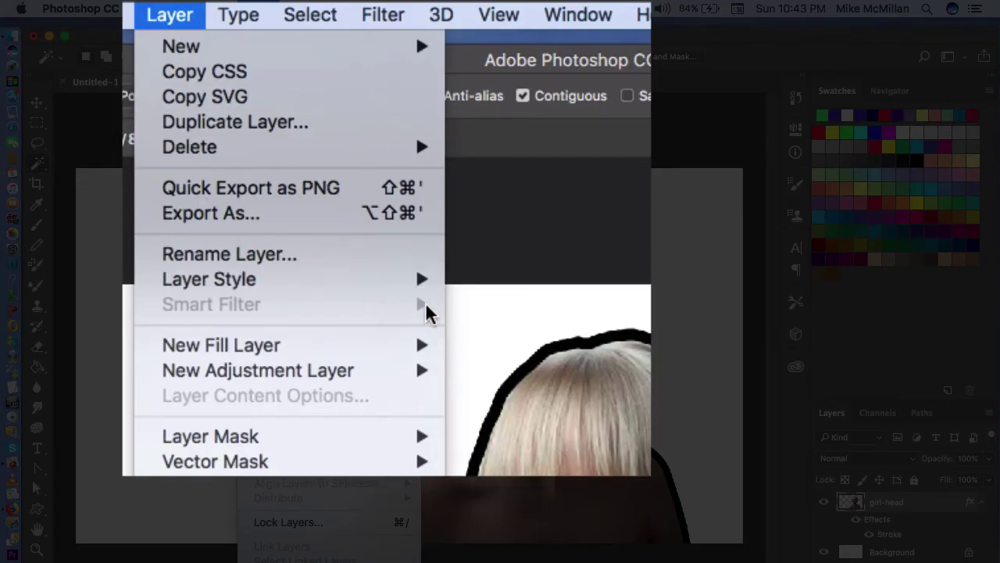
mouse_move(428, 281)
click(479, 345)
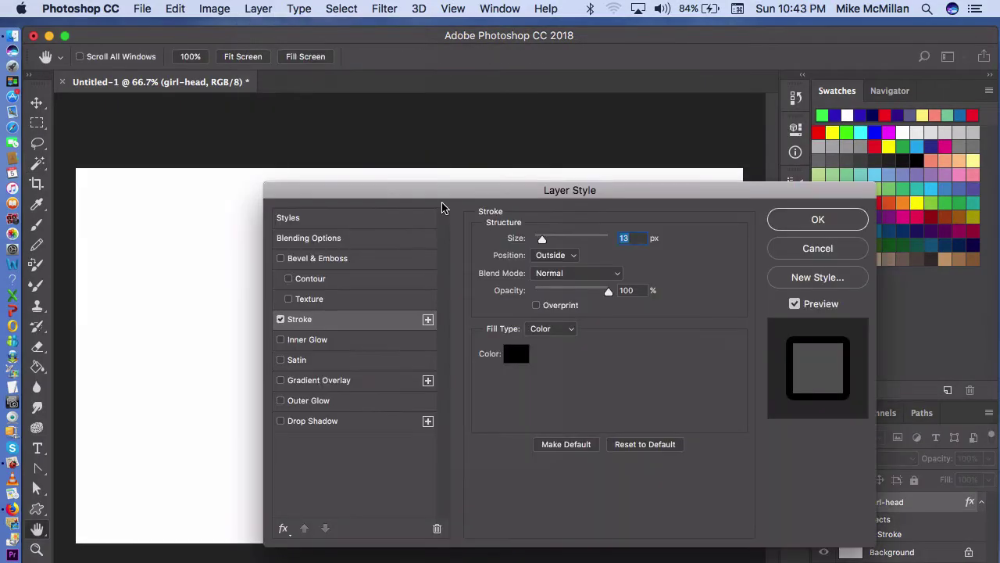
click(516, 356)
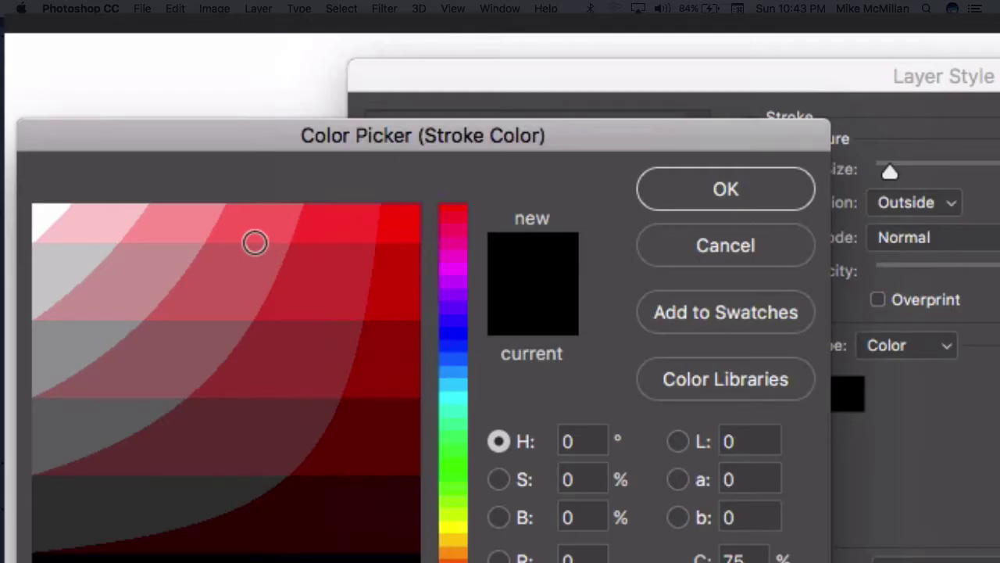
mouse_move(255, 242)
mouse_down()
mouse_move(107, 233)
mouse_move(25, 194)
mouse_up()
click(740, 183)
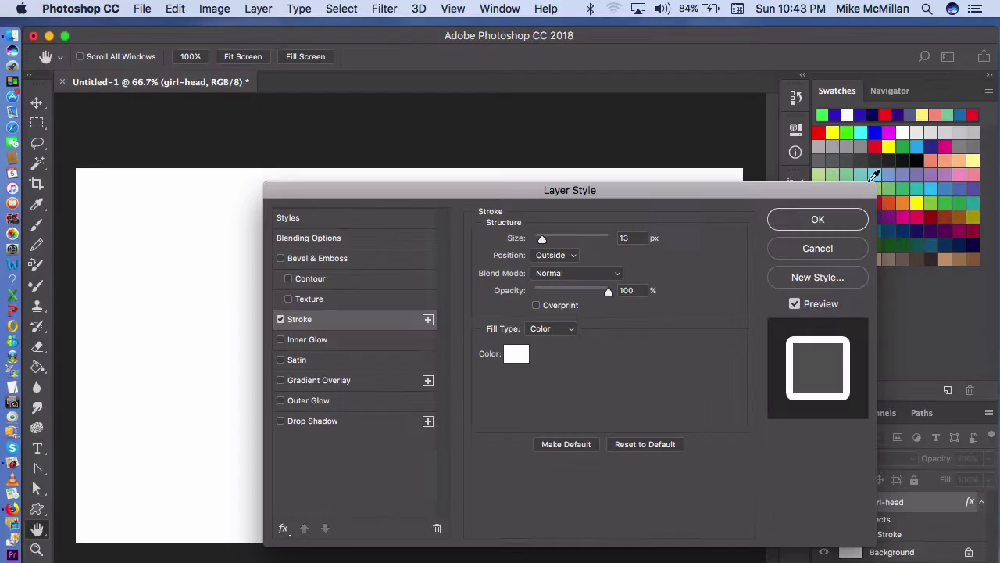
click(847, 222)
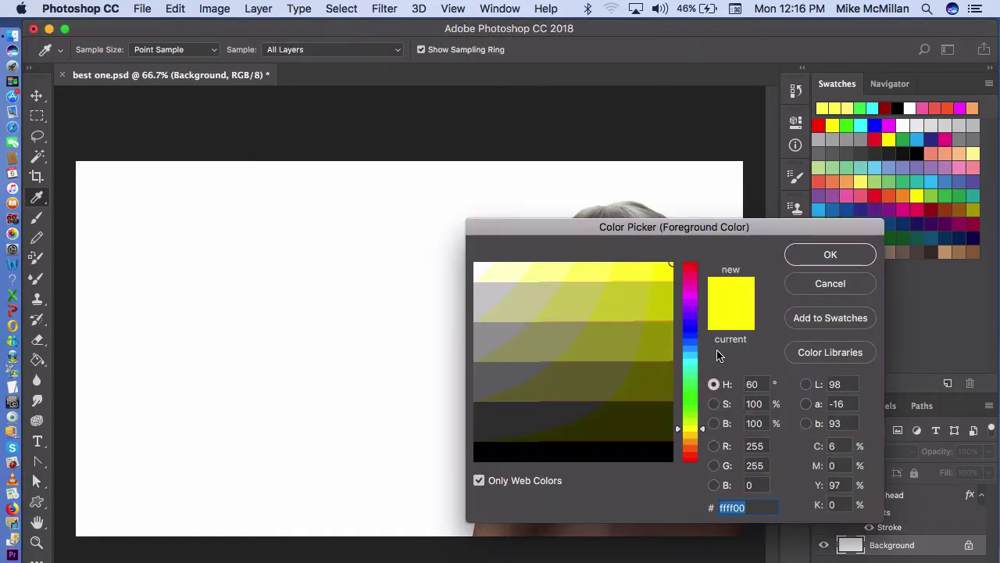
Step: Choose blue as the foreground color and fill the Background layer behind the portrait with it using the Paint Bucket
click(694, 325)
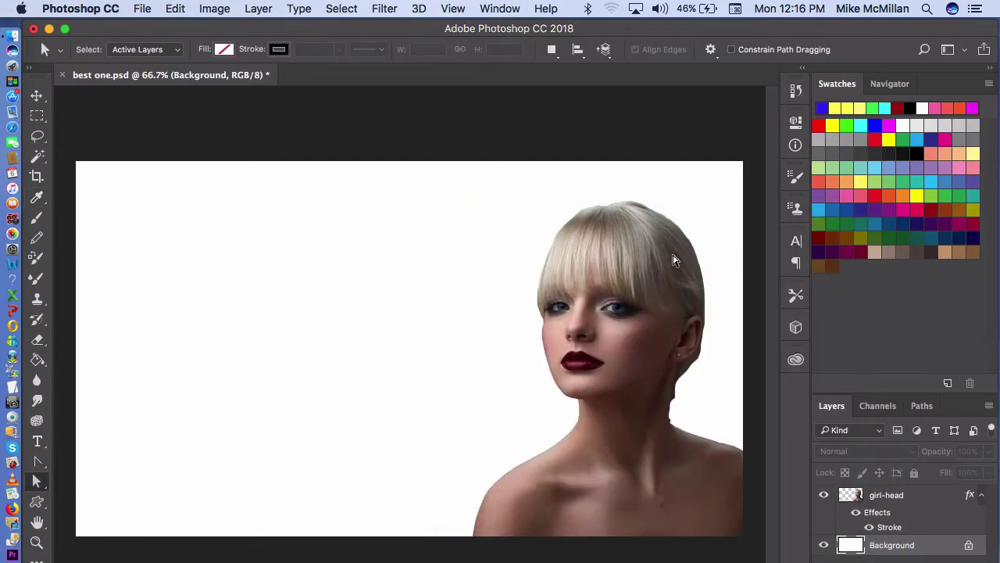
click(40, 363)
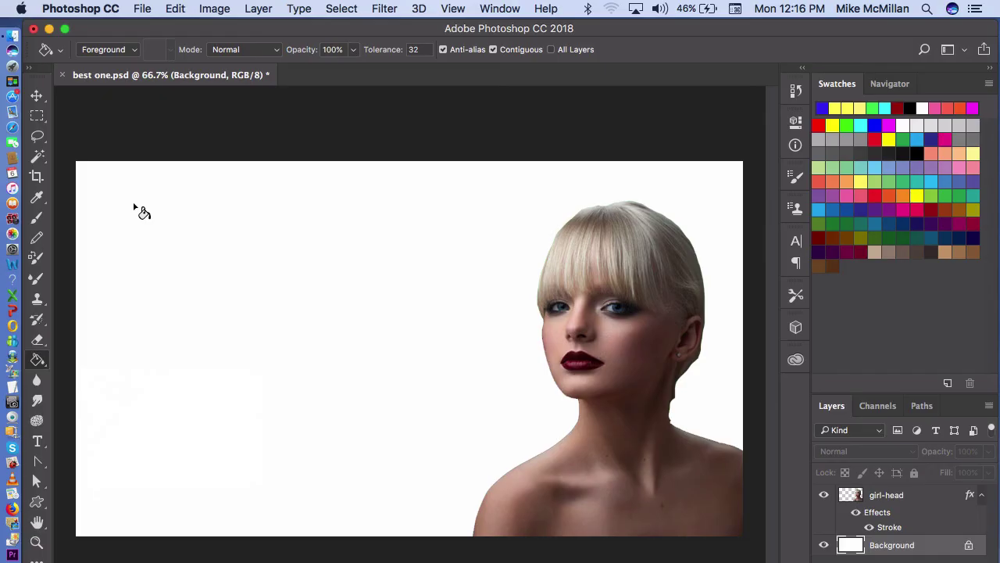
click(135, 208)
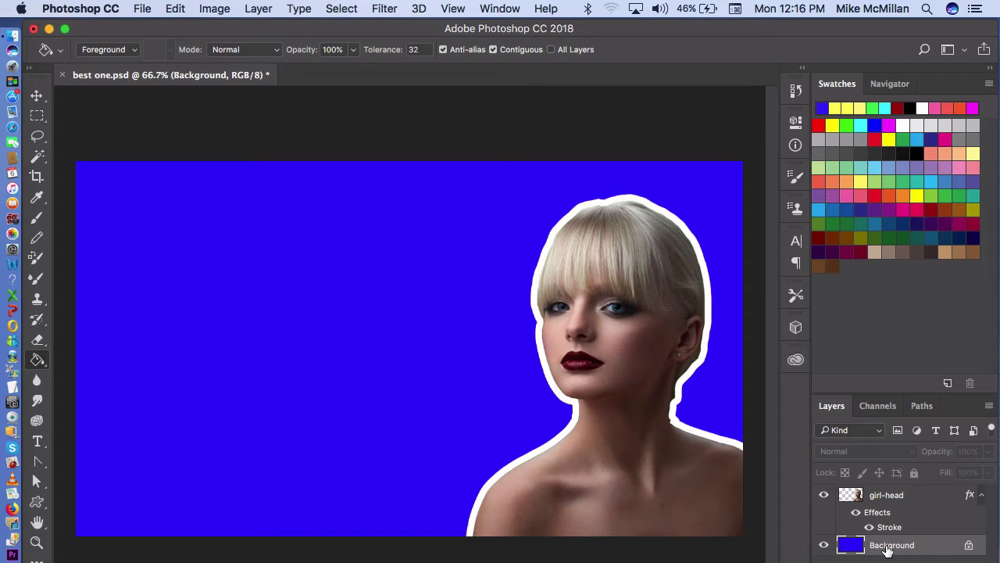
key(Delete)
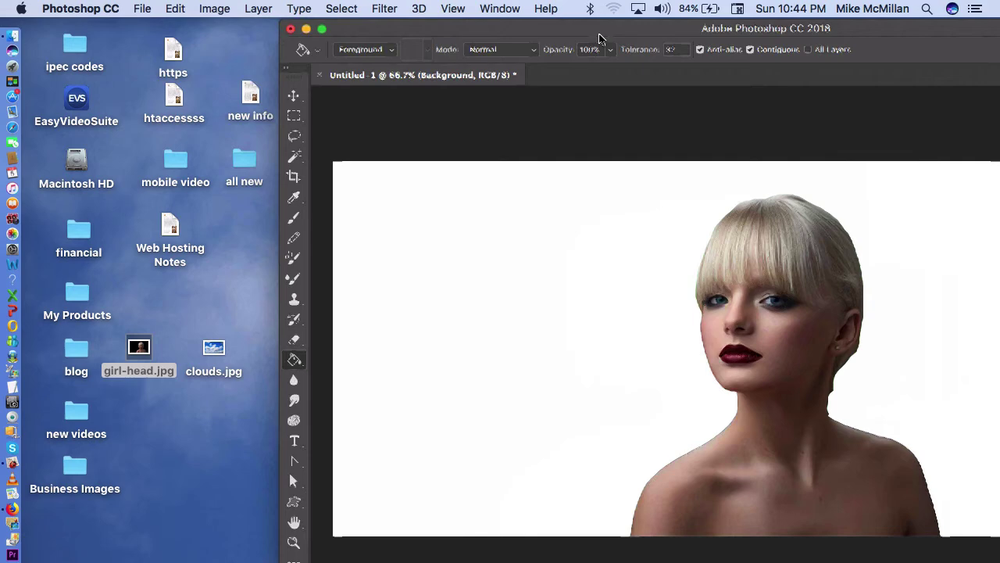
Step: Preview clouds.jpg from the desktop and place it into the Untitled-1 document behind the girl-head layer
drag(598, 35, 621, 35)
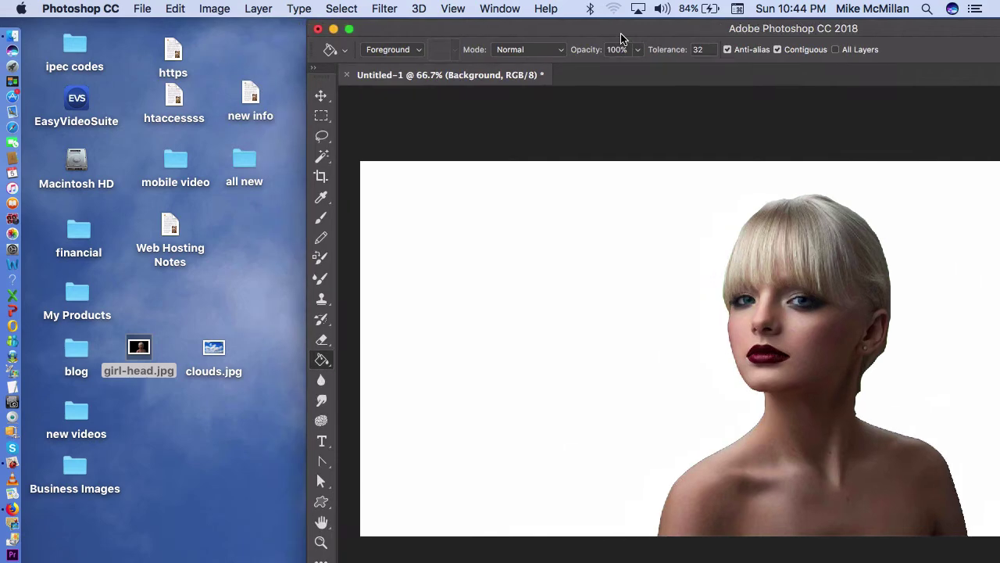
double_click(215, 352)
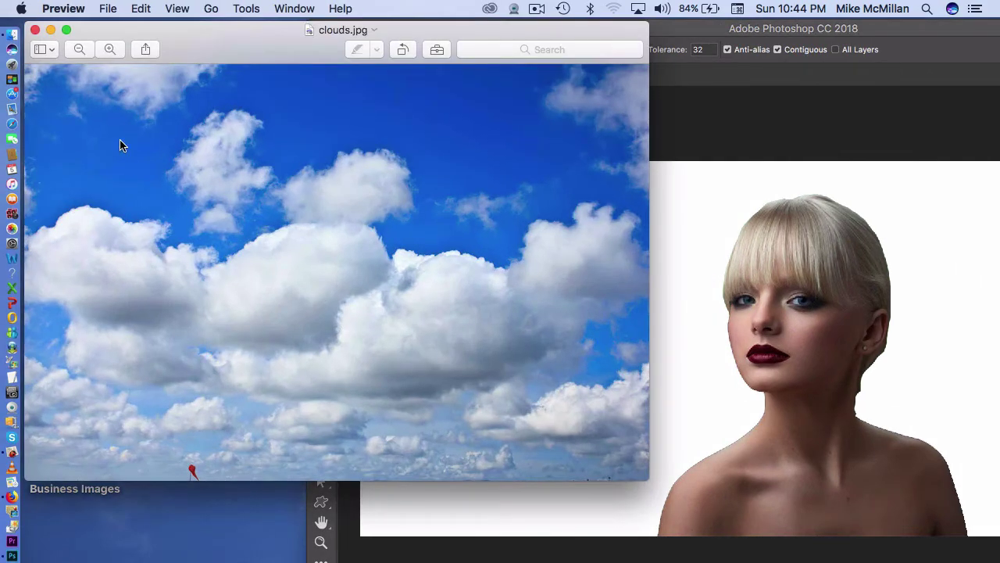
click(36, 30)
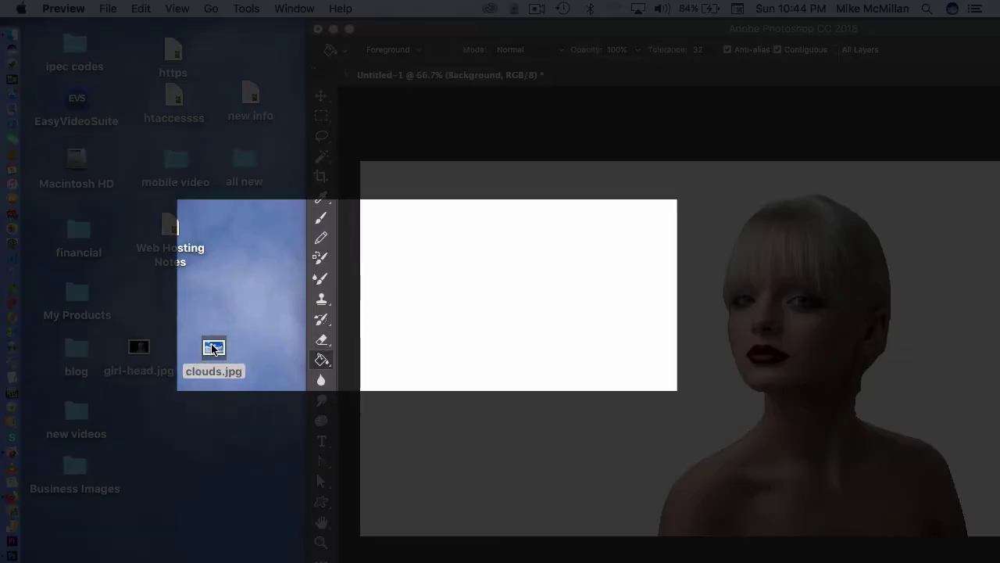
drag(213, 347, 536, 305)
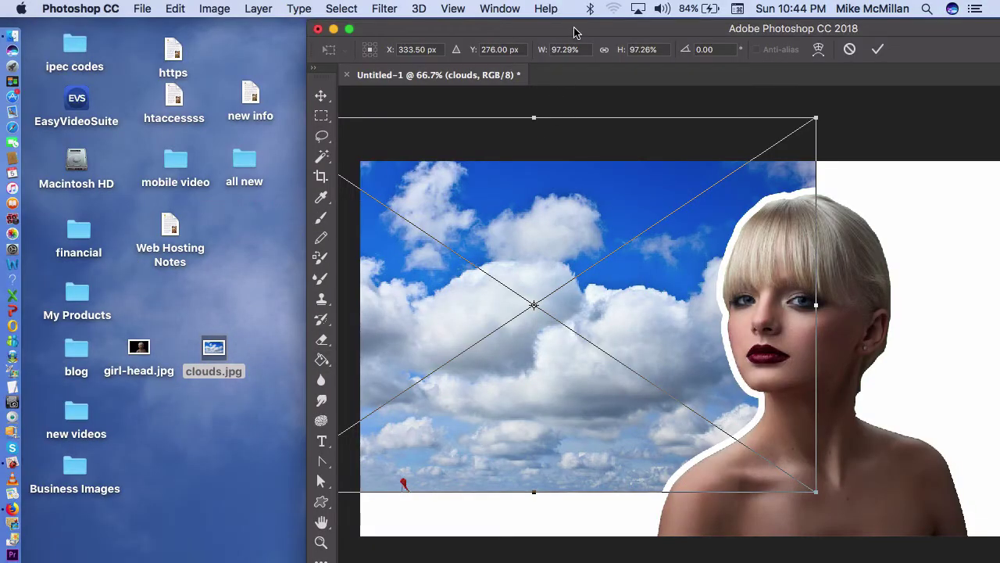
Step: Align the placed clouds image with the canvas's left edge, stretch its width to about 115% to cover the canvas, and apply the transform
double_click(576, 30)
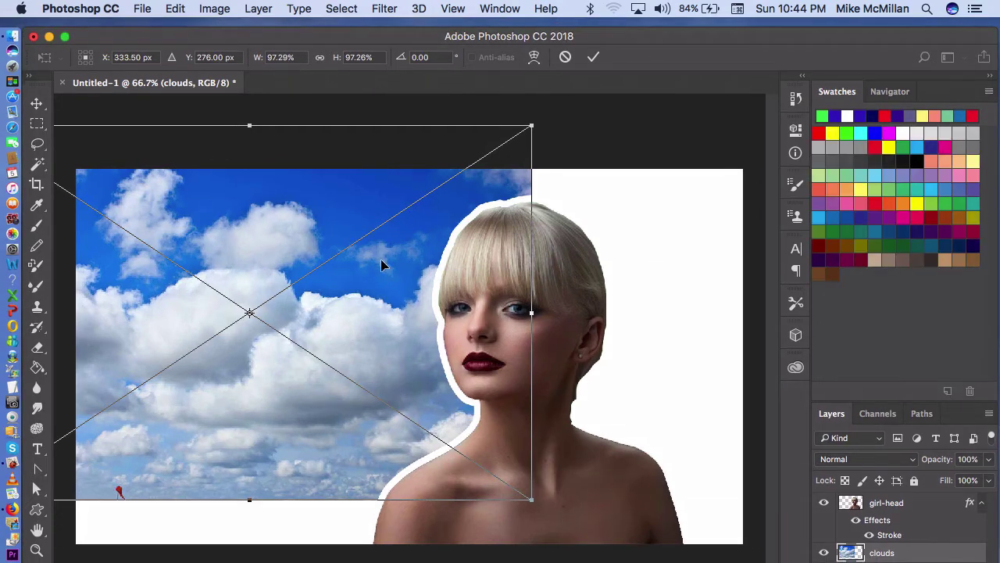
drag(383, 310, 490, 353)
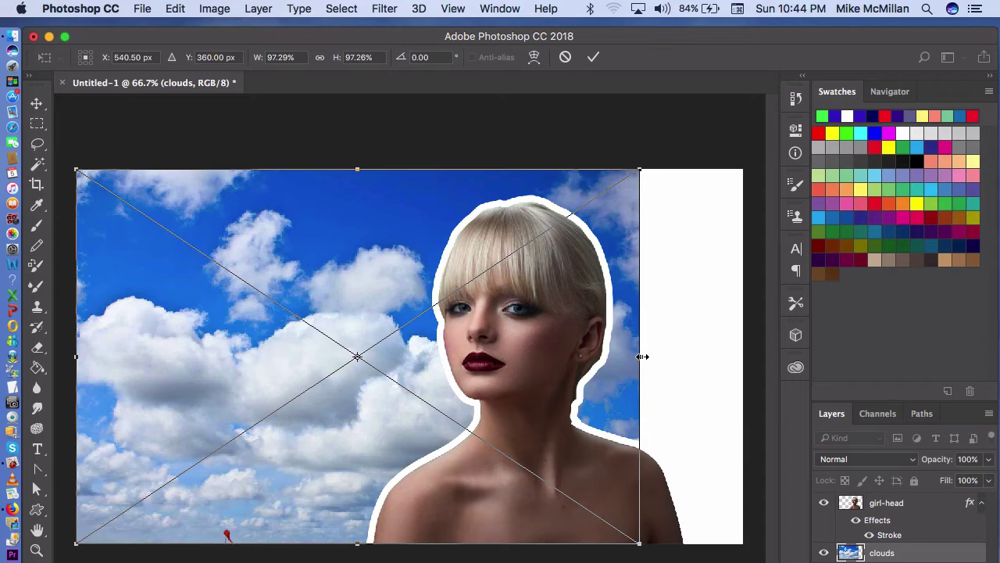
drag(643, 356, 748, 352)
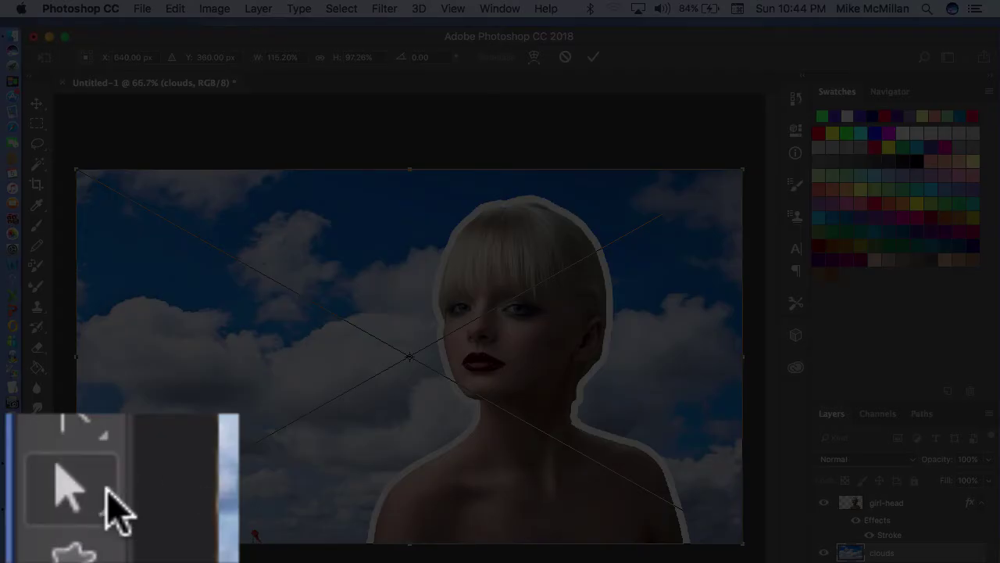
click(37, 488)
click(790, 275)
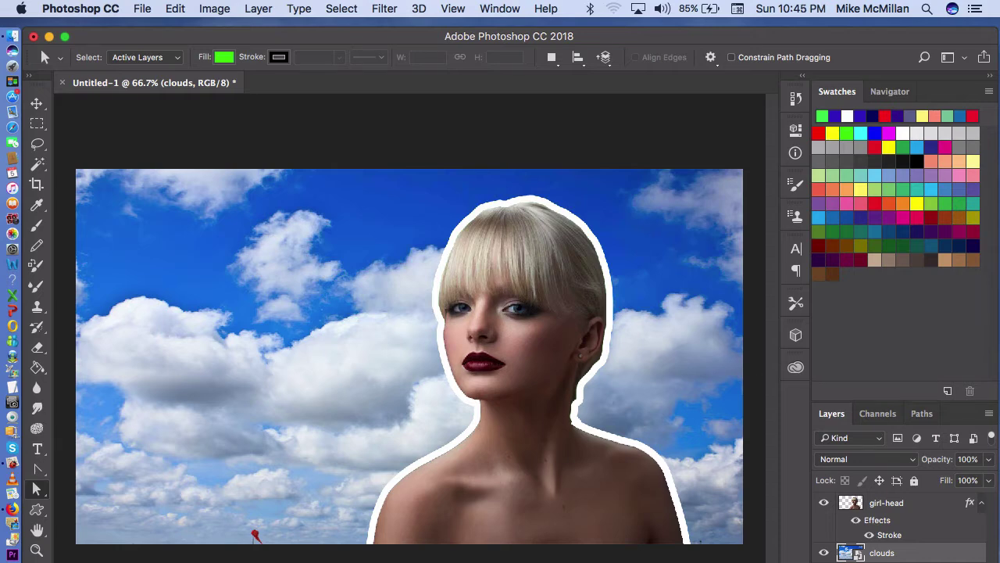
Step: Move the girl-head layer to the right side of the canvas with the Move tool, letting the shoulder run off the edge
click(890, 506)
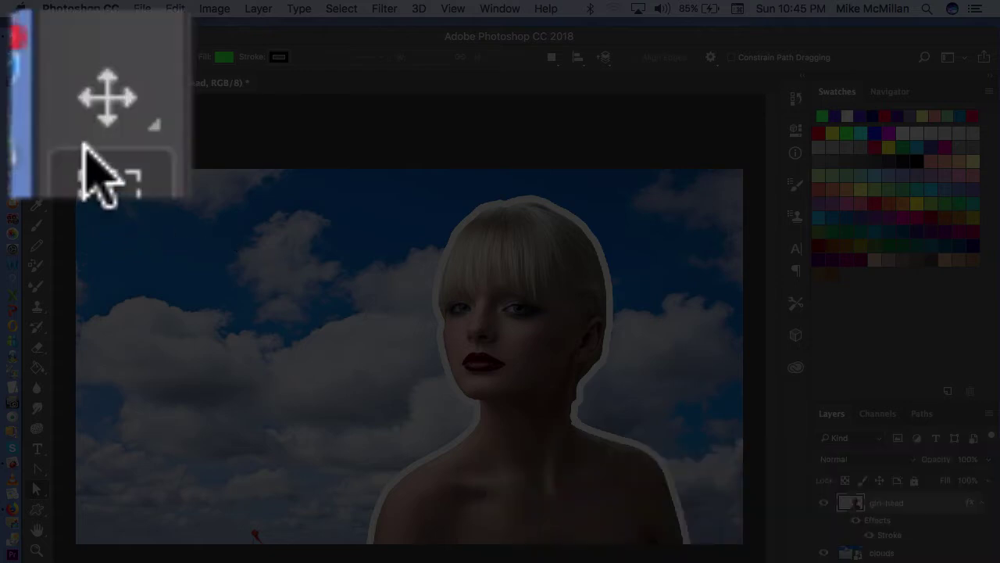
click(108, 101)
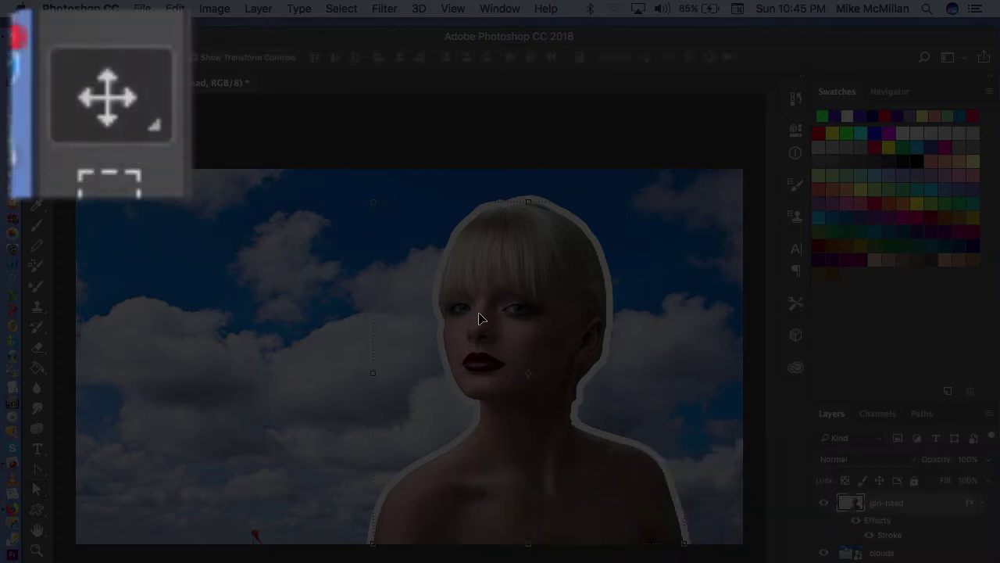
drag(480, 318, 580, 326)
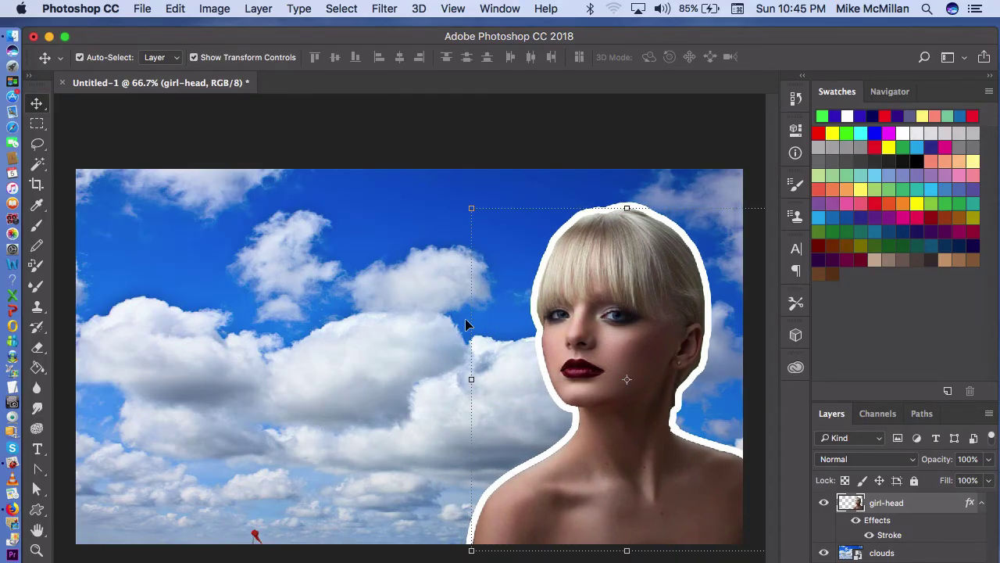
click(37, 490)
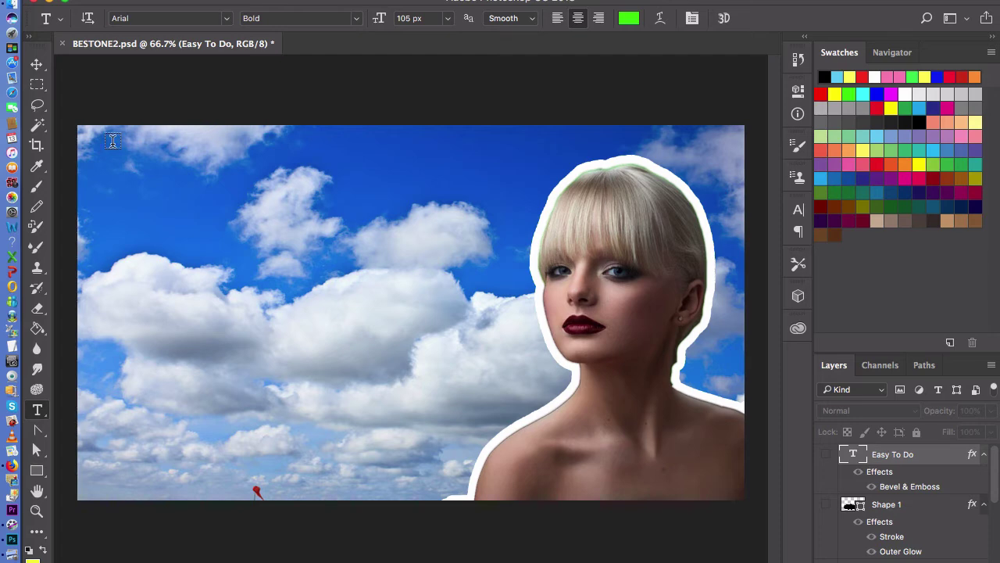
Step: Add a large paragraph text box across the upper part of the BESTONE2.psd canvas with the text "CREATE GREAT THUMBNAILS"
drag(113, 142, 674, 407)
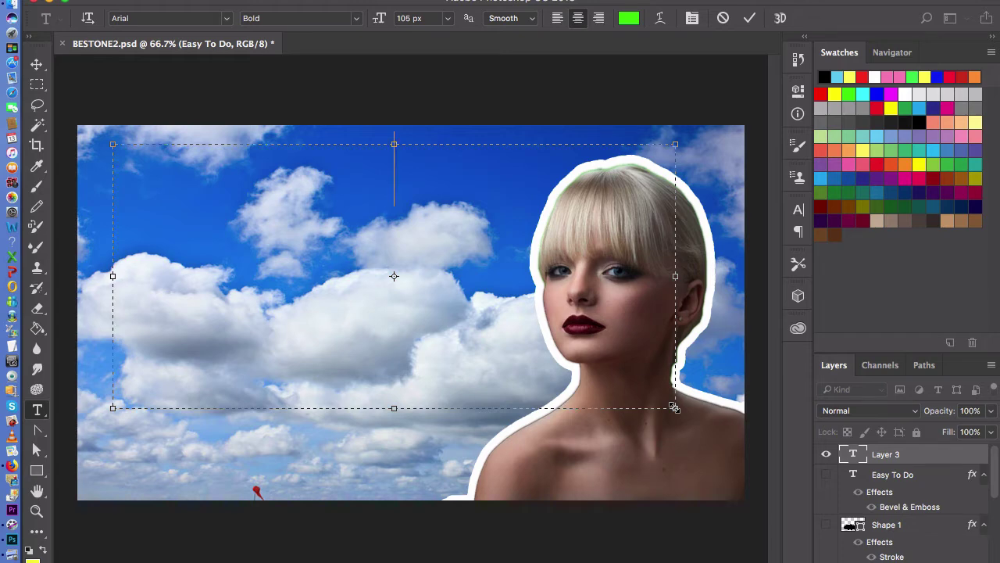
text(CREATE)
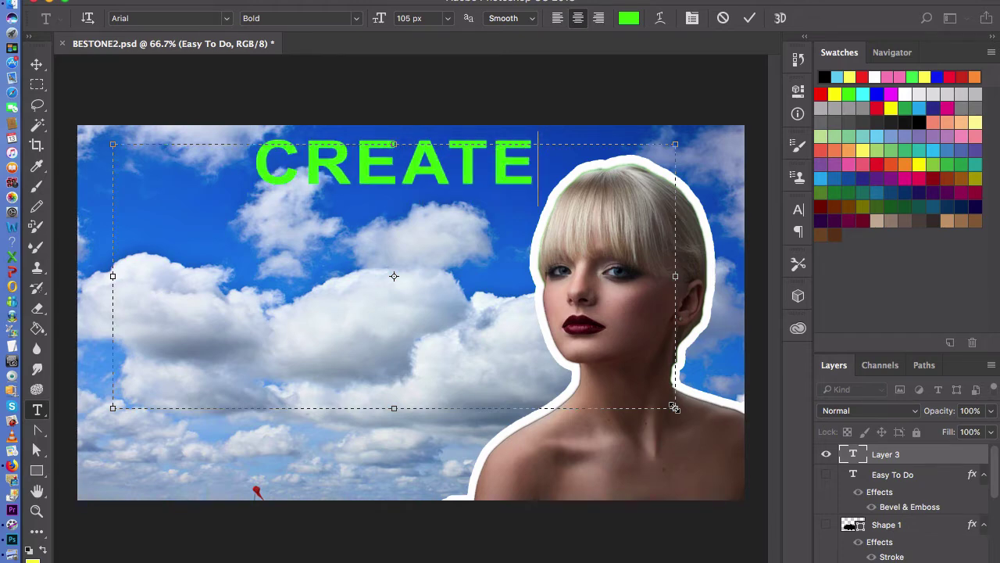
text( G)
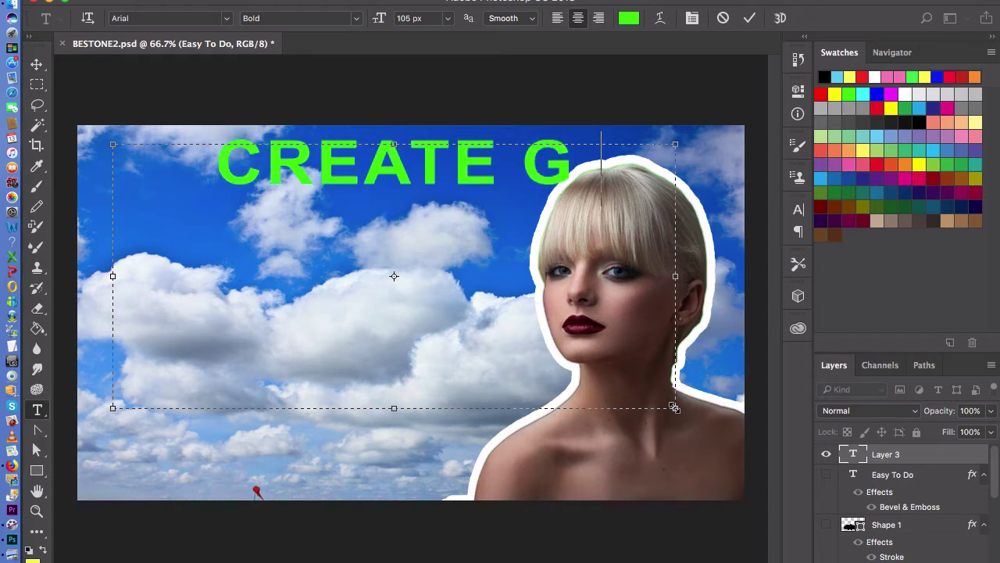
text(REAT TH)
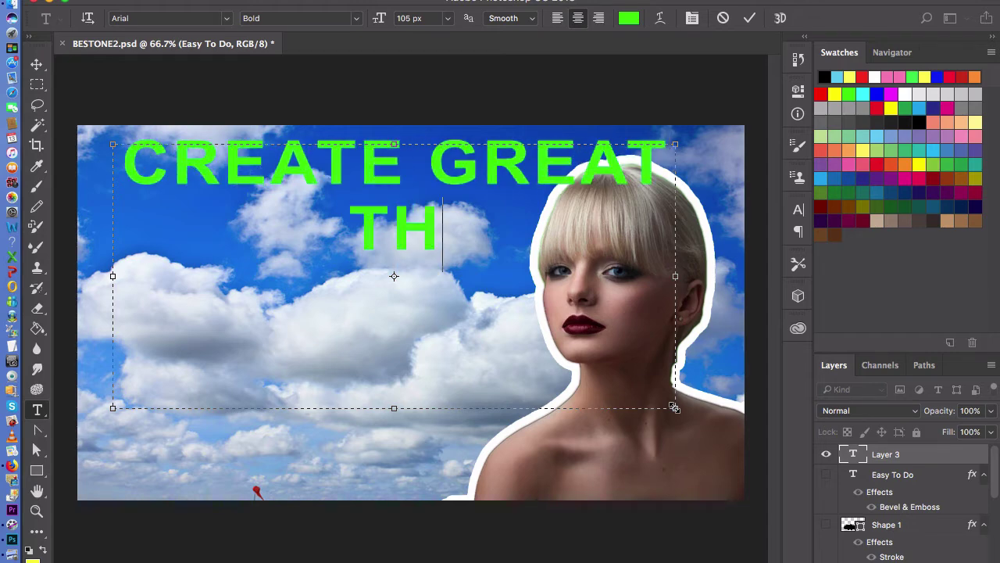
text(UMBNAILS)
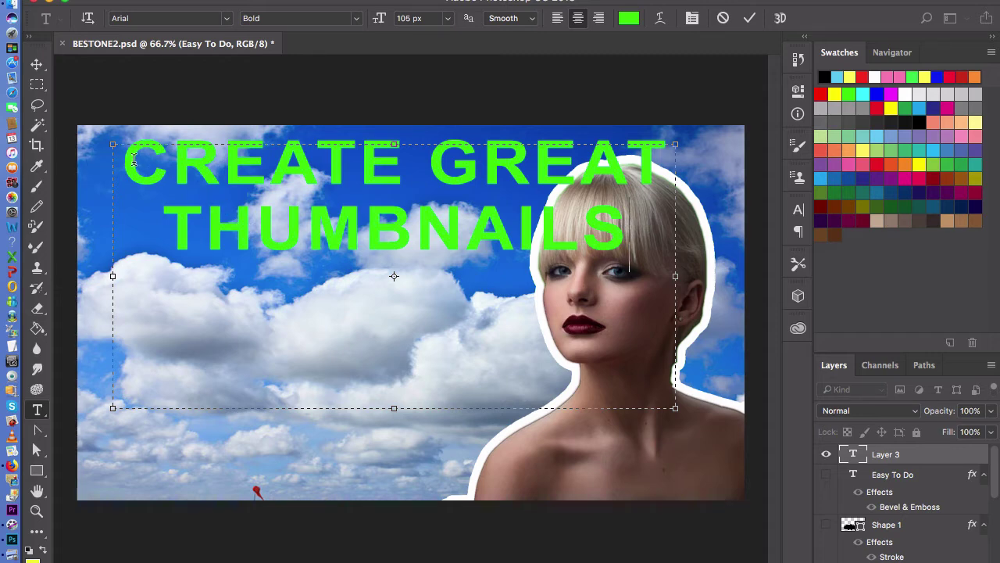
click(204, 94)
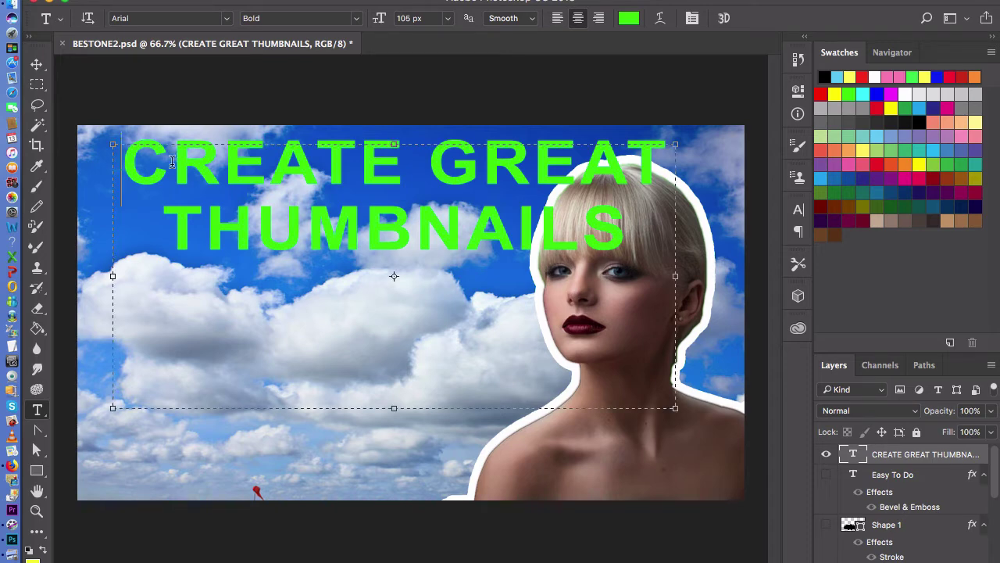
Step: Recolor the whole "CREATE GREAT THUMBNAILS" text red using a swatch
drag(127, 157, 653, 258)
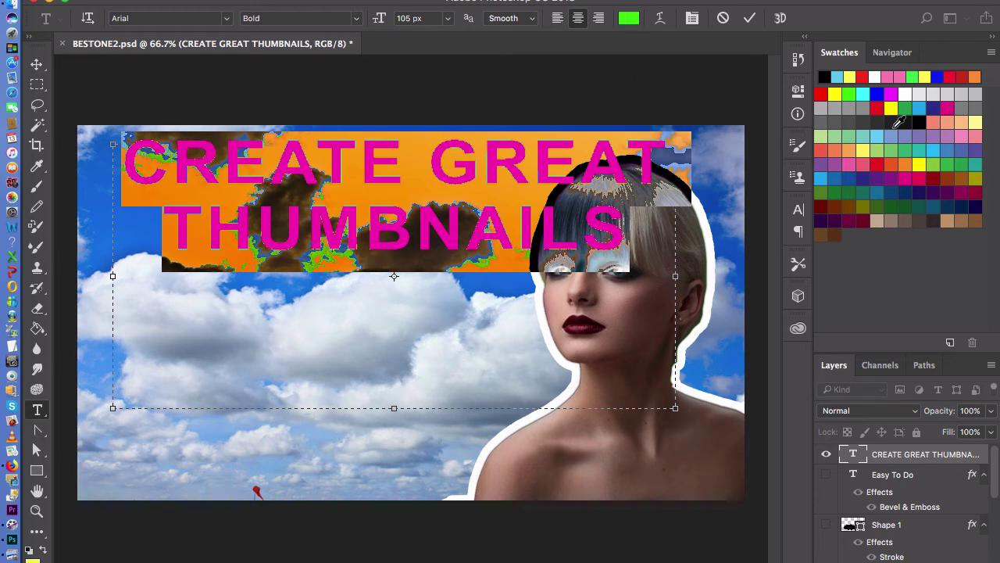
click(878, 109)
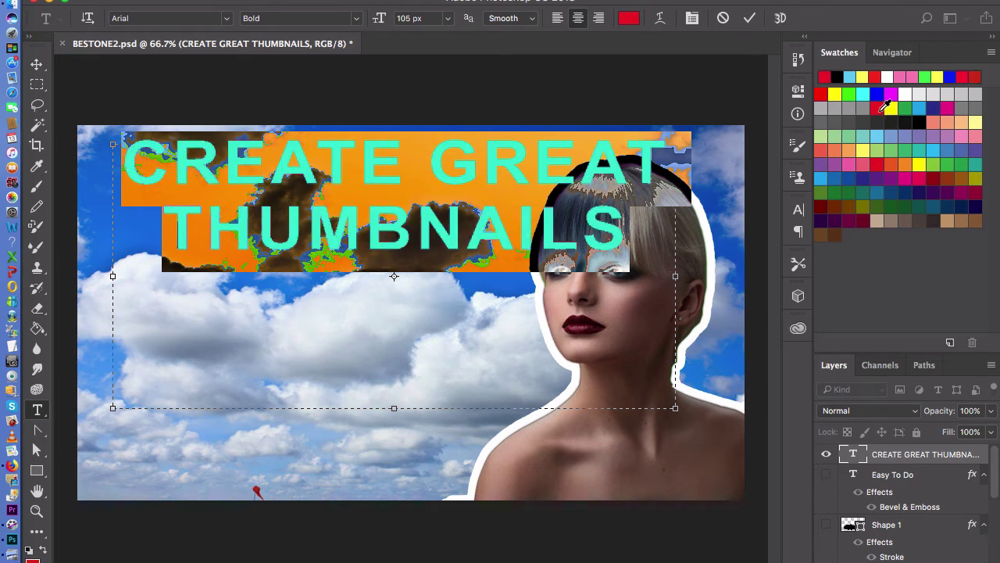
click(676, 95)
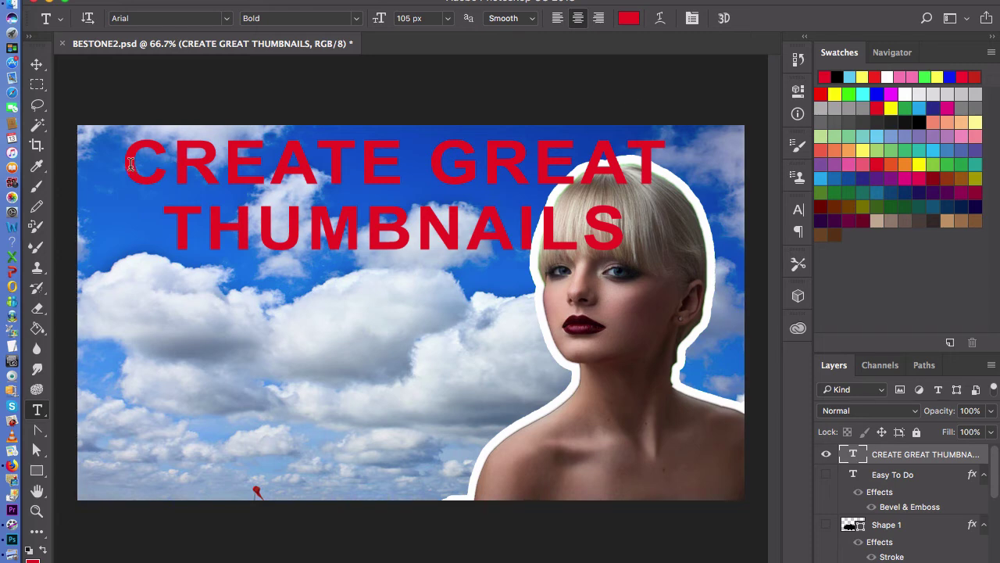
Step: Change the font of the whole "CREATE GREAT THUMBNAILS" text to Arial Black
drag(123, 160, 644, 258)
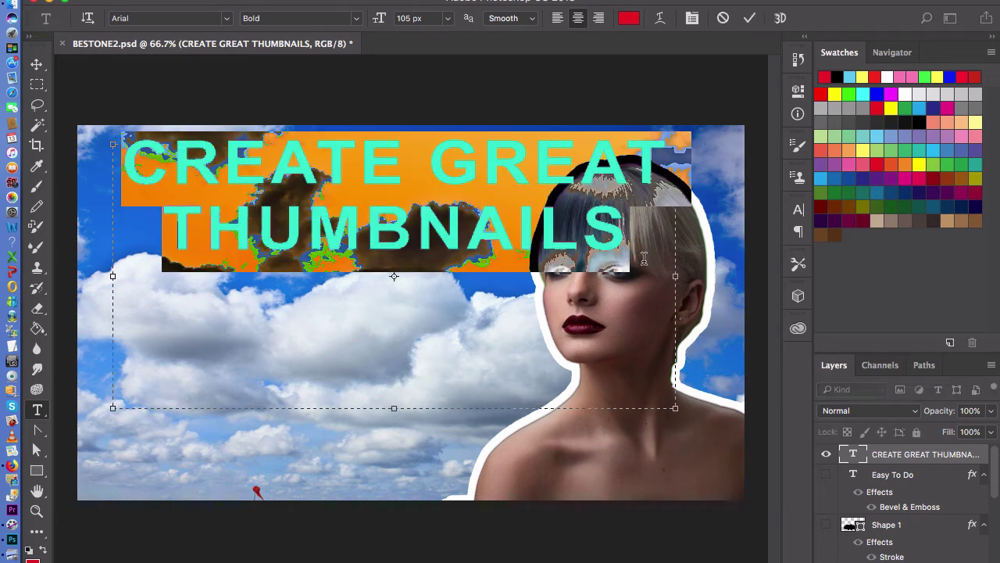
click(531, 90)
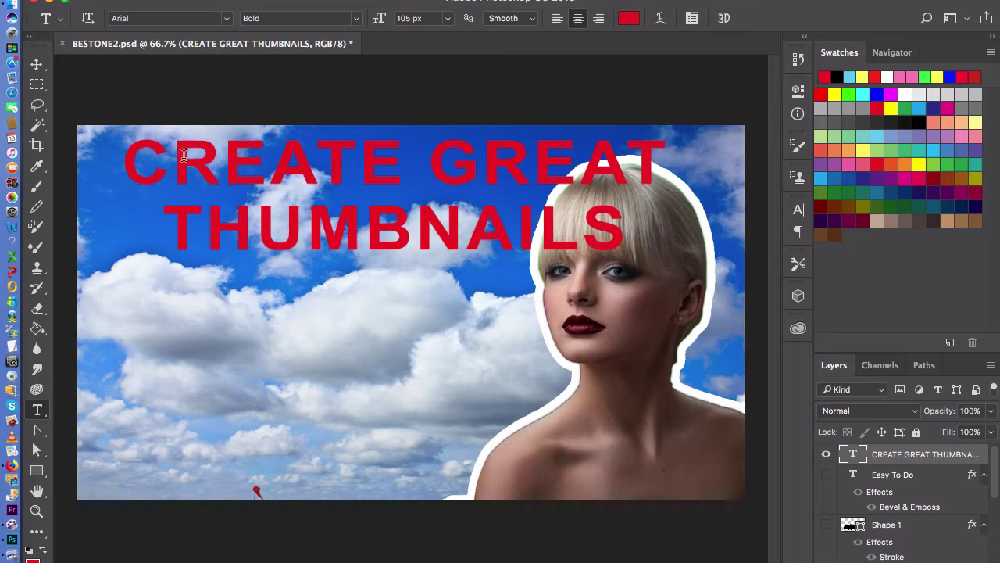
drag(126, 151, 625, 242)
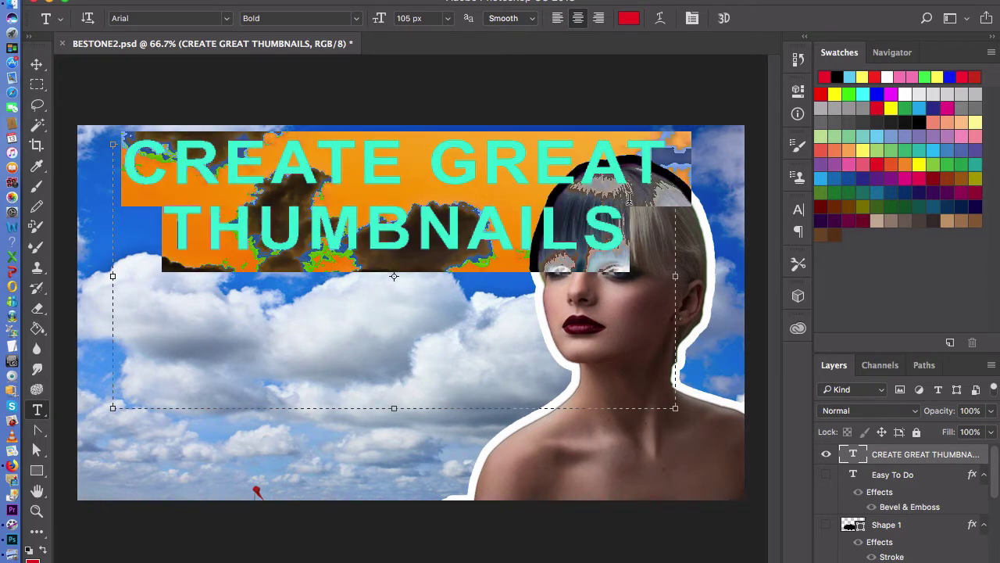
click(227, 24)
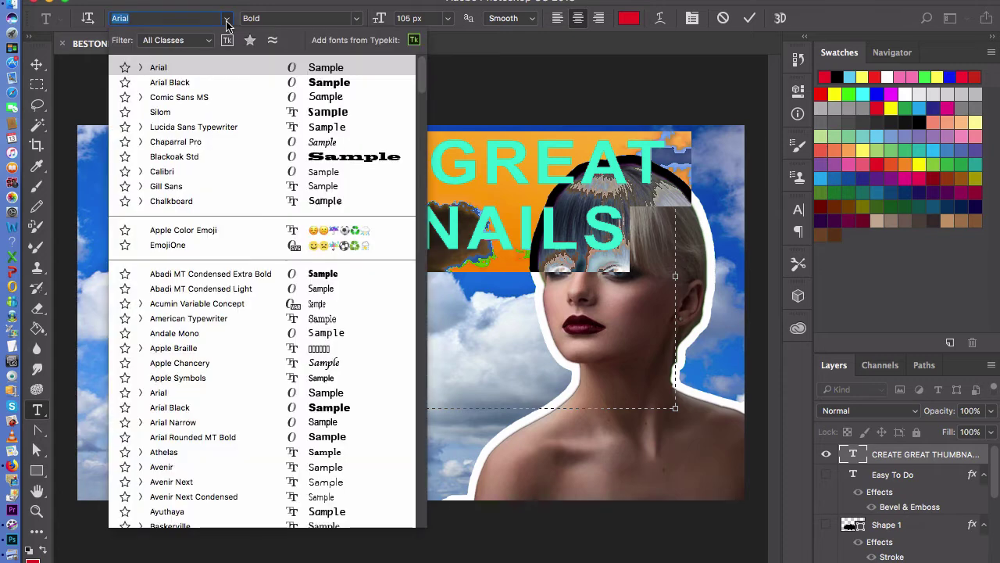
click(170, 82)
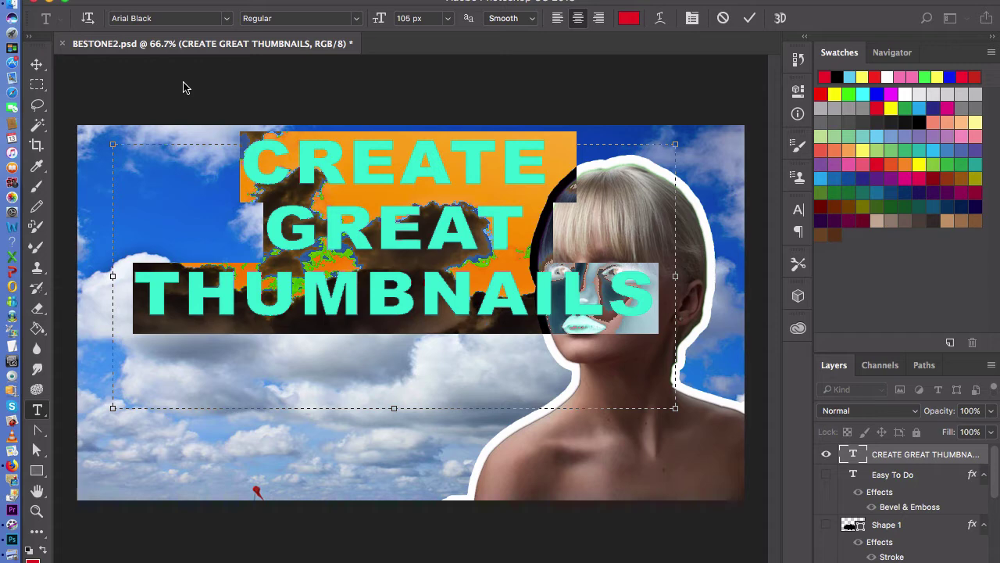
click(440, 76)
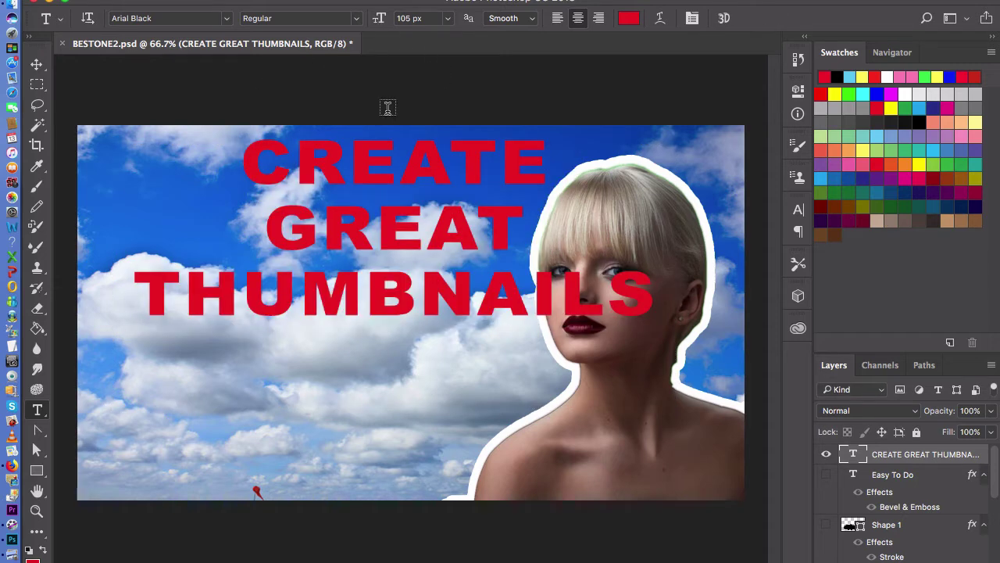
Step: Set the font size of the whole "CREATE GREAT THUMBNAILS" text to 72 px
click(243, 160)
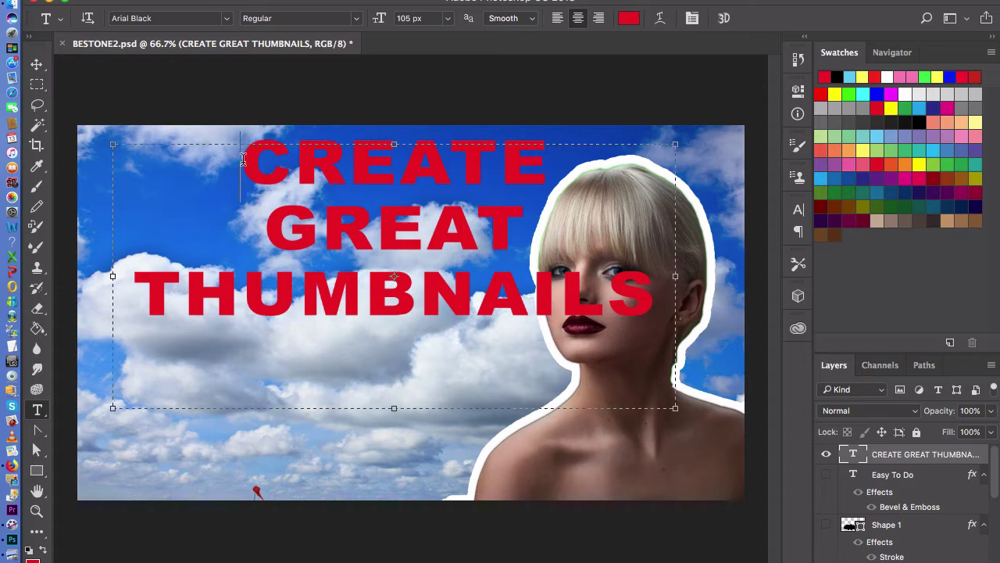
drag(243, 160, 711, 318)
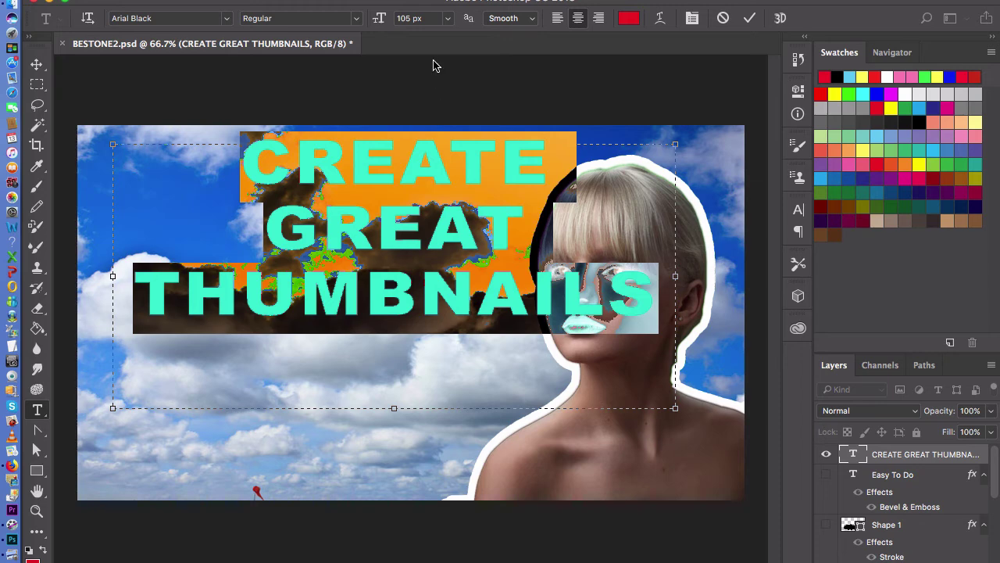
click(448, 20)
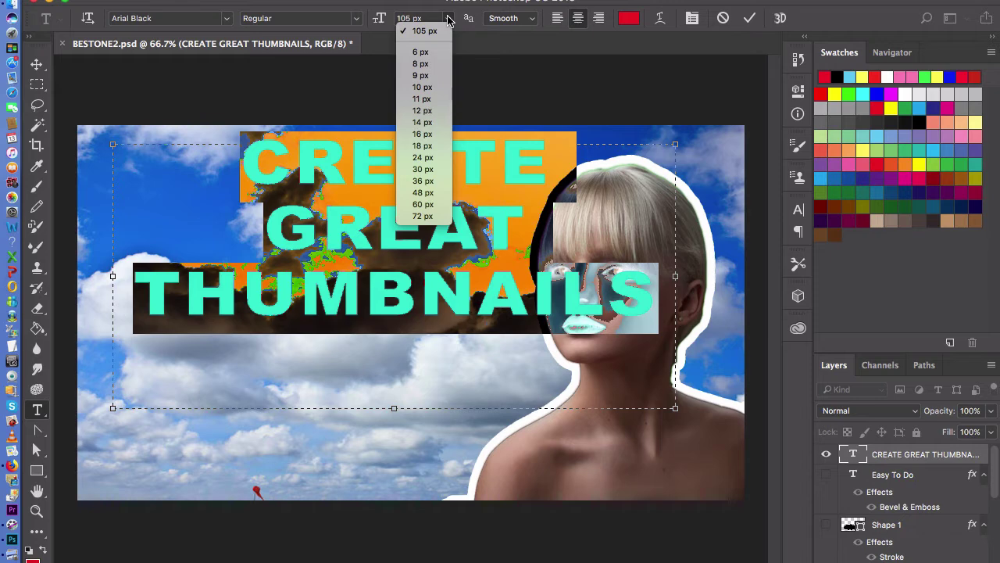
click(422, 217)
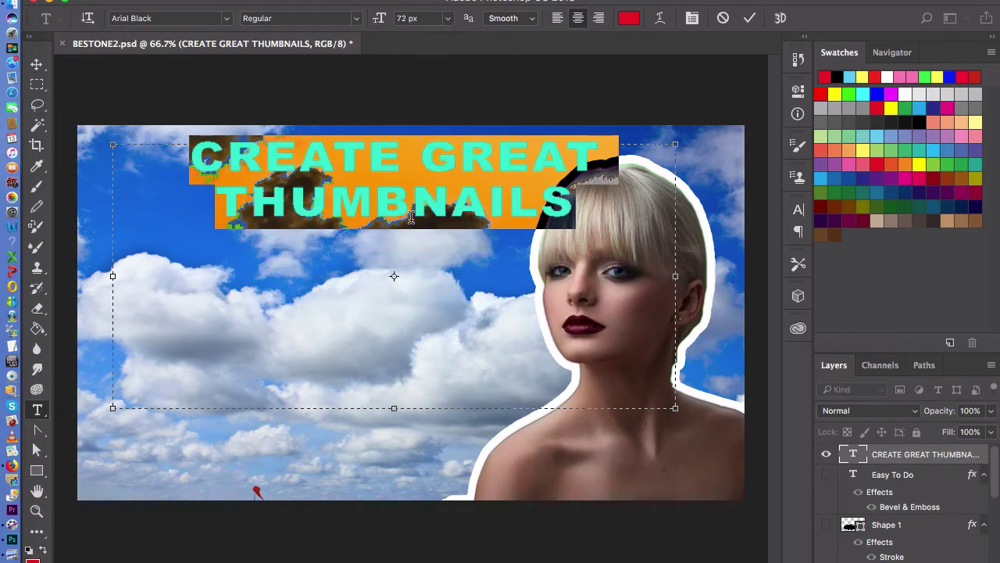
Step: Enlarge the whole "CREATE GREAT THUMBNAILS" text, trying 90 px before settling on a font size of 80 px, and commit it
double_click(406, 18)
text(90)
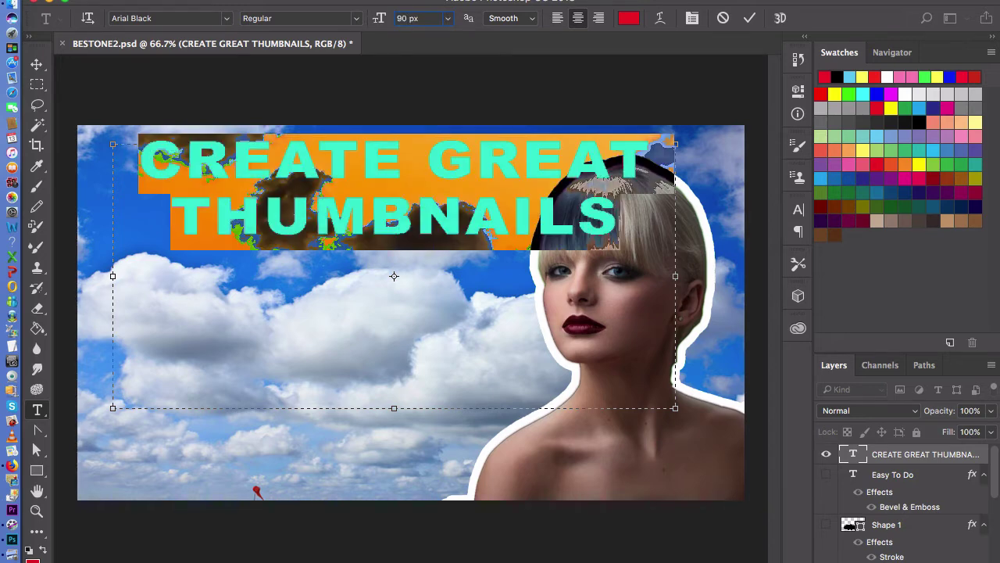
key(BackSpace)
key(BackSpace)
text(80)
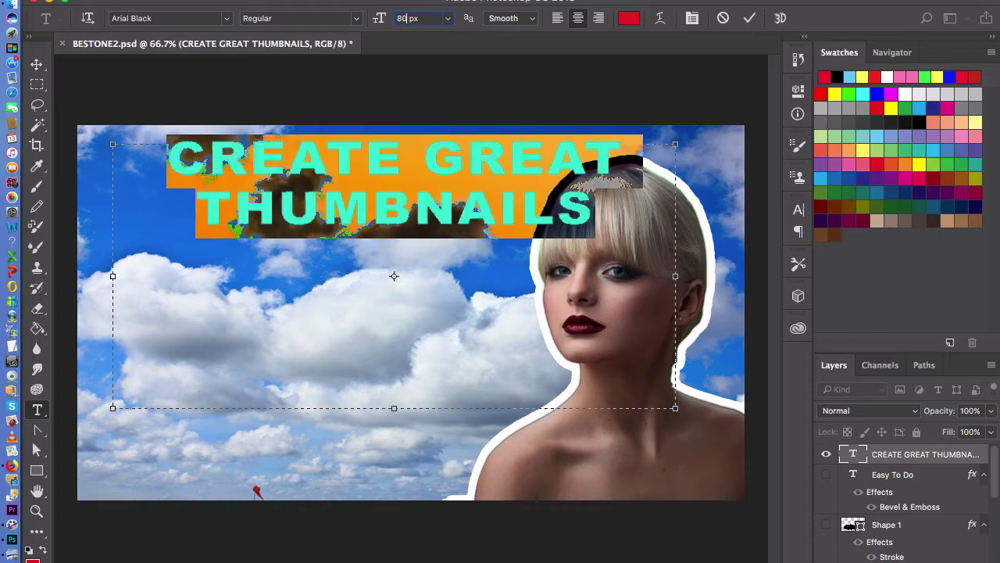
click(287, 78)
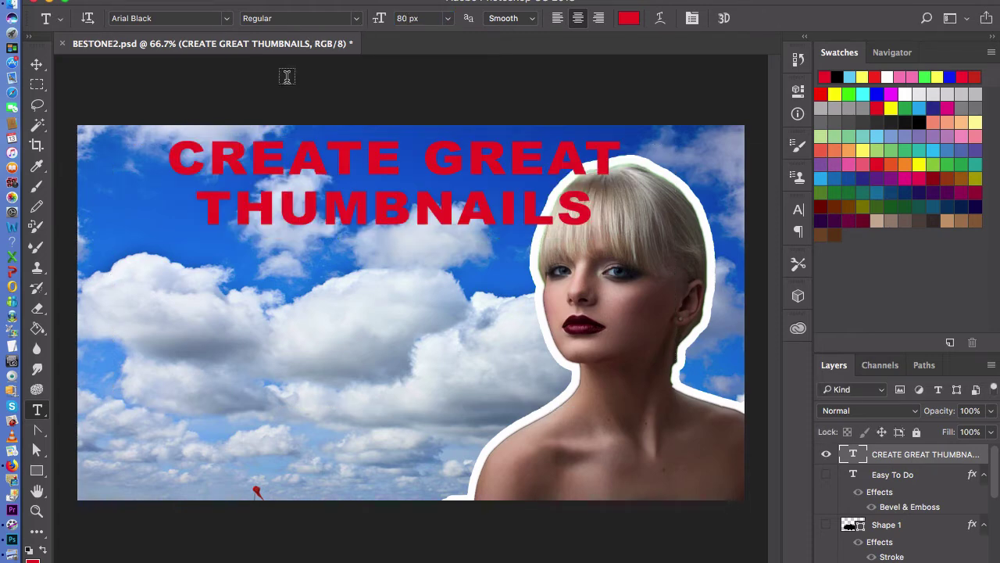
Step: Move the title text left and slightly down, clear of the portrait
click(36, 65)
drag(461, 208, 391, 225)
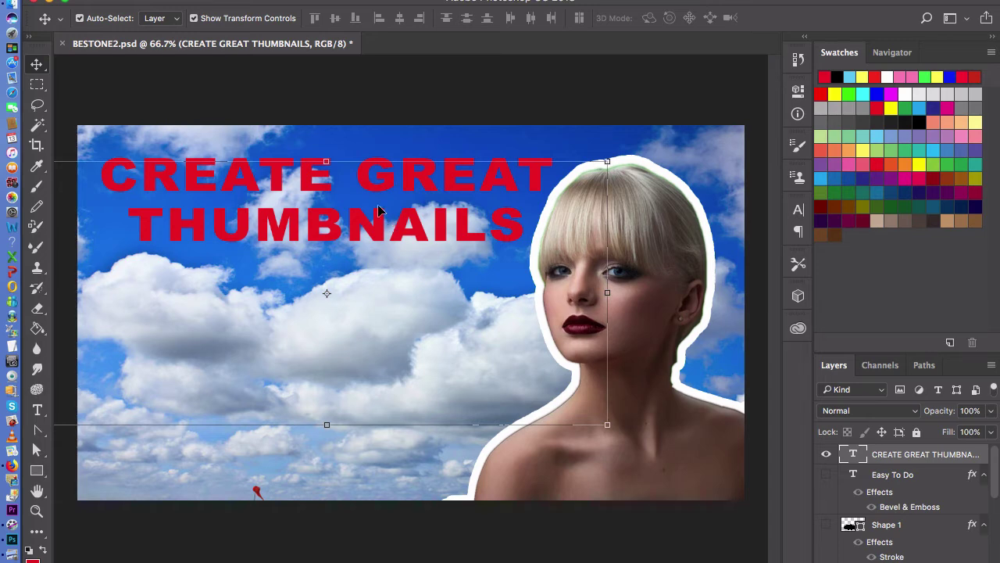
click(350, 106)
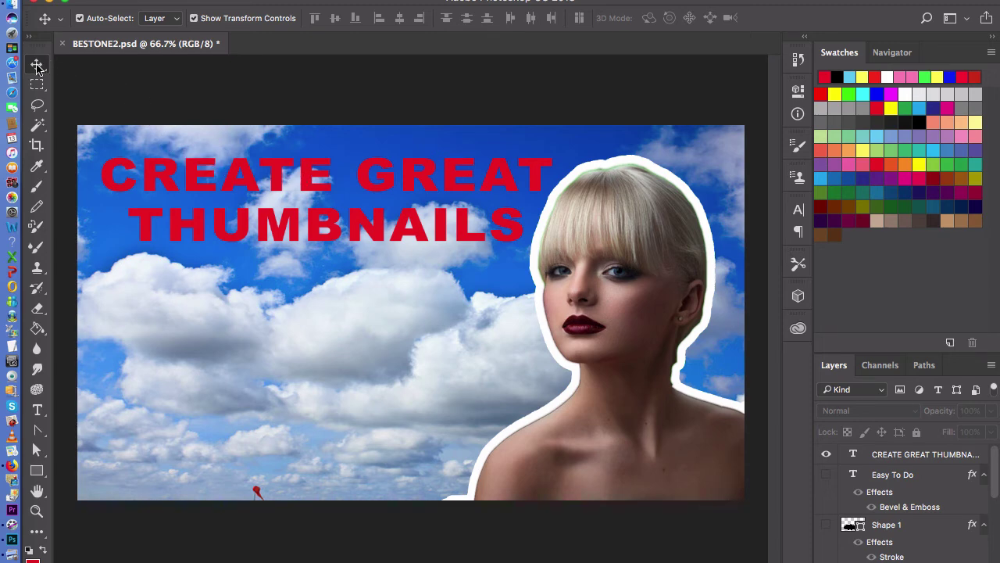
Step: Stretch the title text vertically to about 174% of its height, position it near the canvas top, and apply the transformation
click(373, 172)
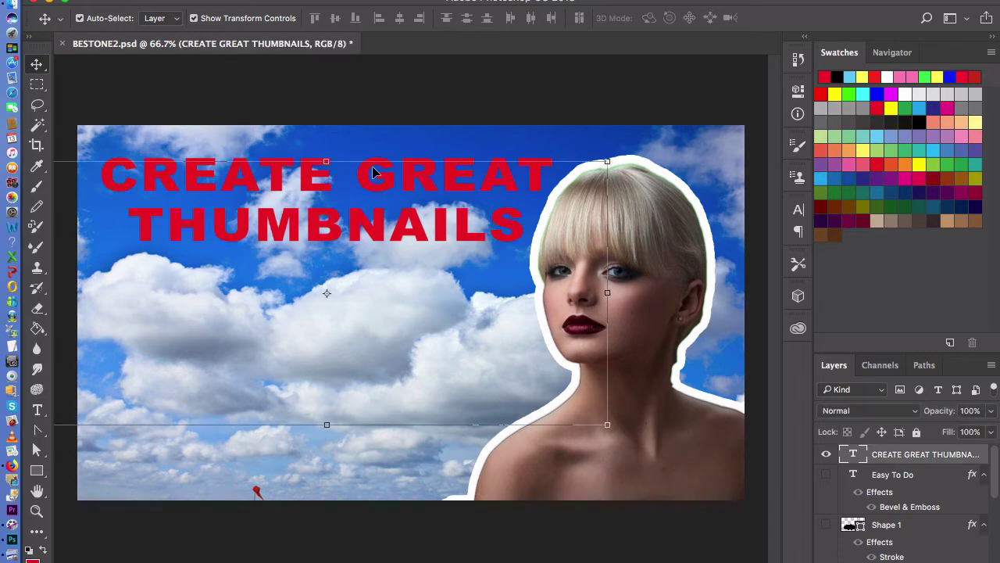
click(328, 424)
drag(327, 427, 350, 562)
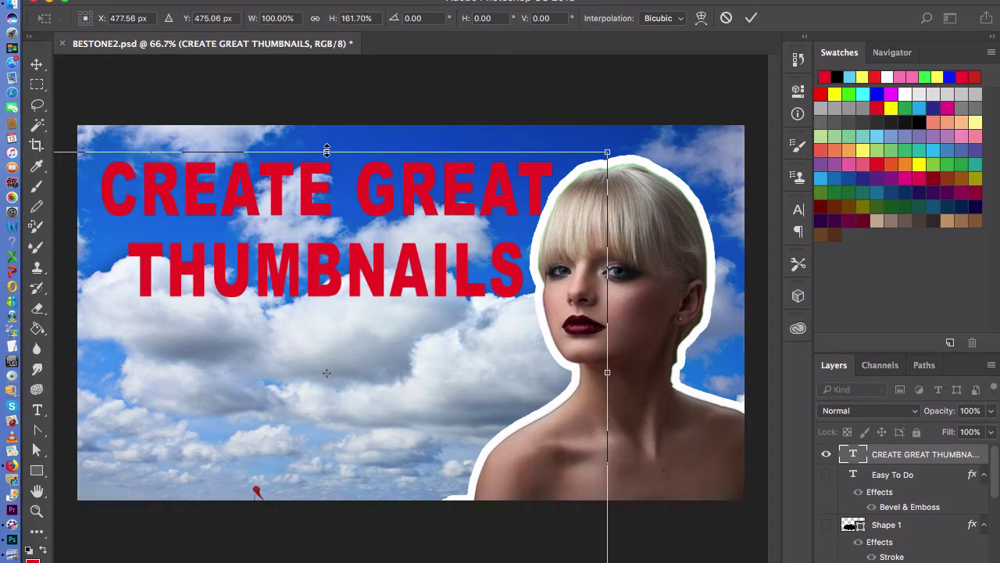
drag(326, 147, 332, 200)
drag(327, 163, 325, 139)
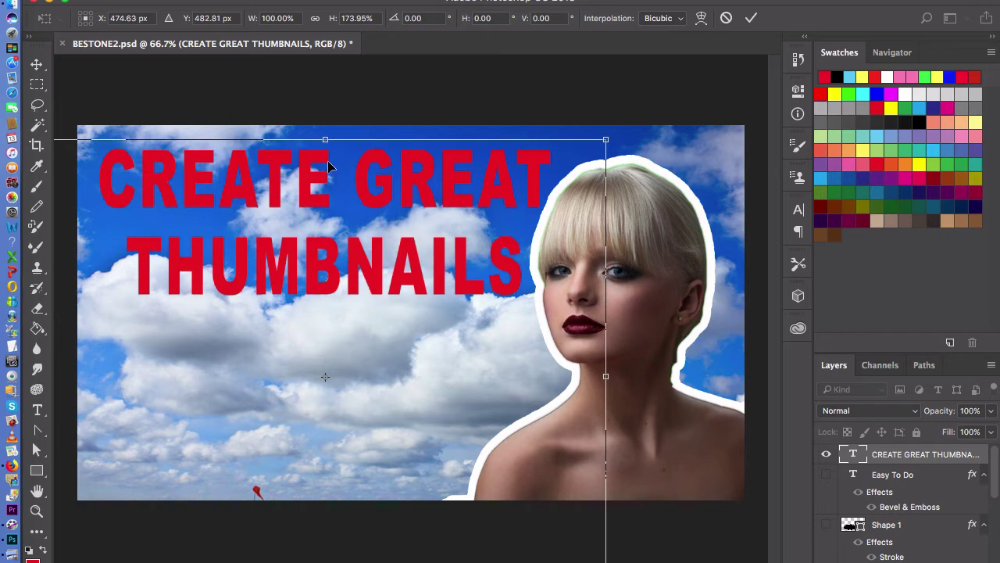
drag(332, 176, 332, 188)
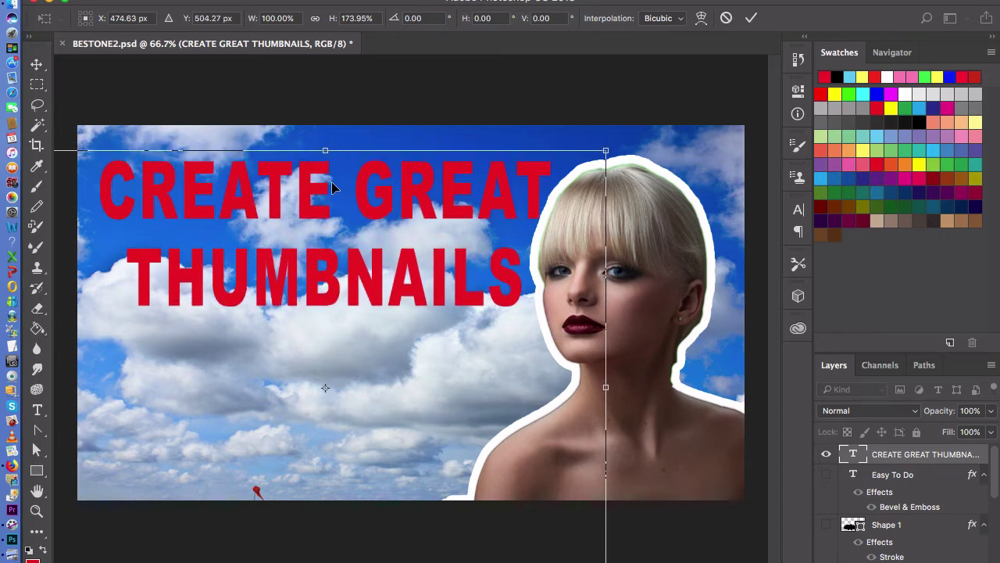
click(36, 410)
click(651, 204)
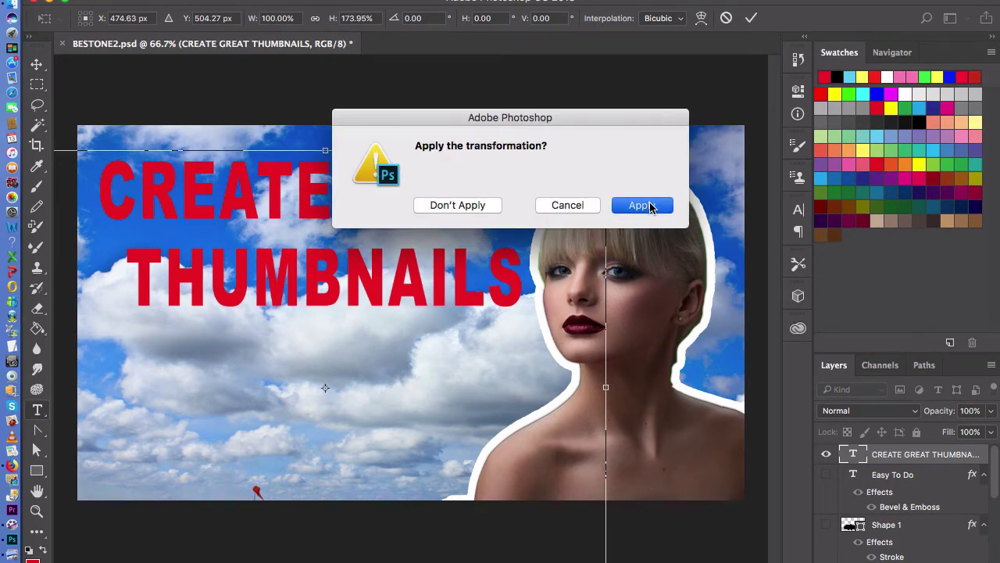
drag(102, 180, 122, 183)
click(195, 87)
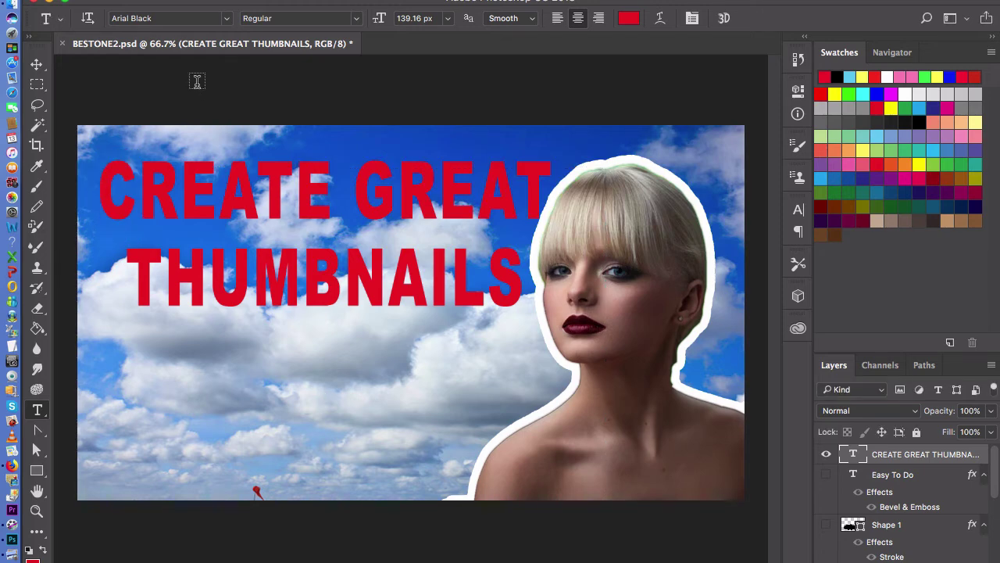
Step: Narrow the title text to about 95% of its width, shift it slightly right, and apply the transformation
click(37, 64)
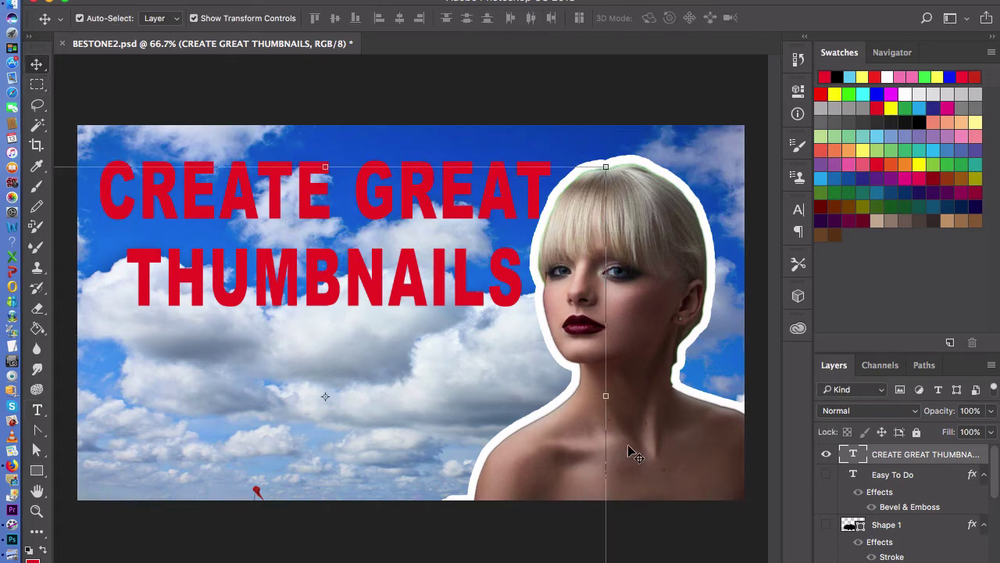
drag(608, 397, 580, 406)
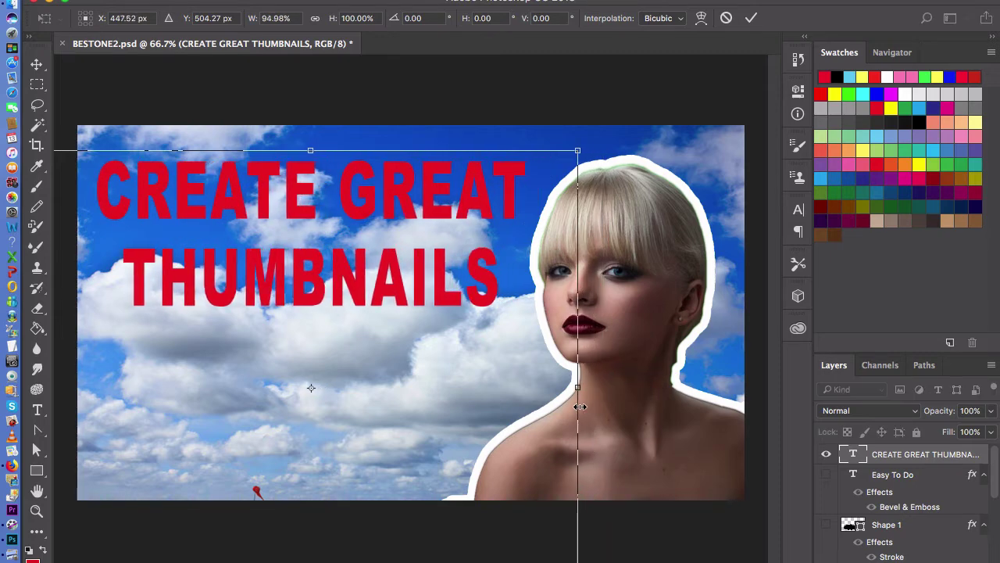
drag(446, 291, 453, 292)
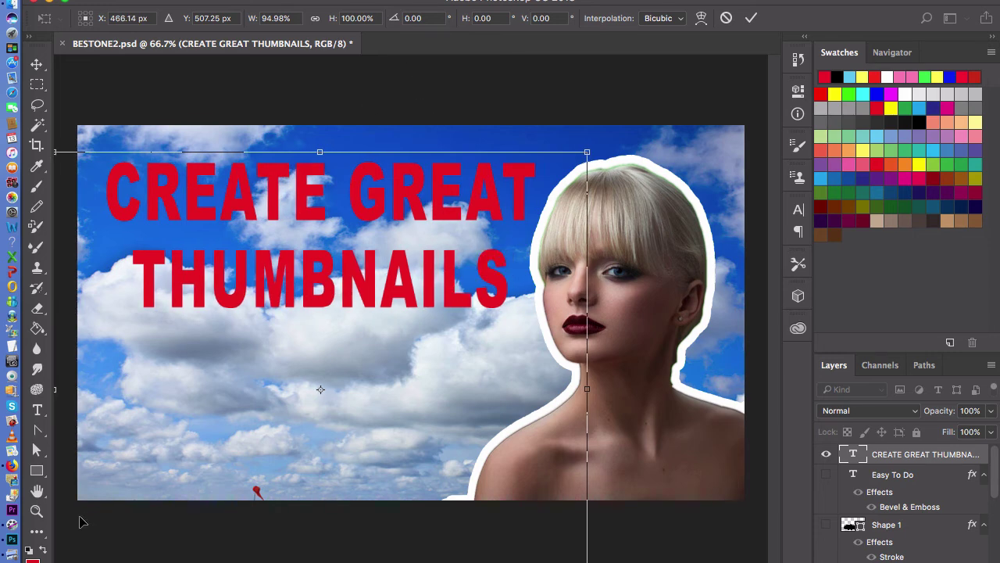
click(39, 452)
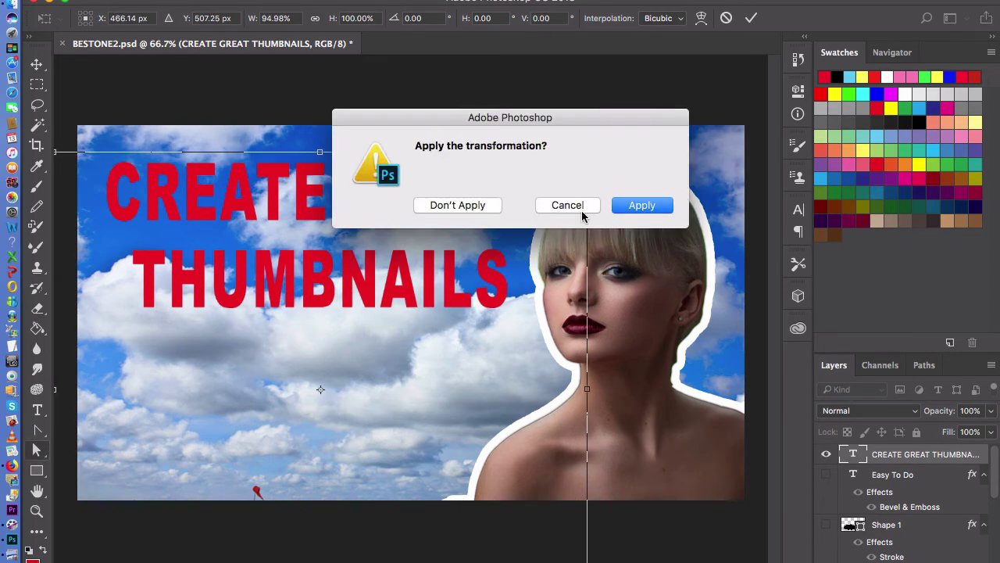
click(641, 204)
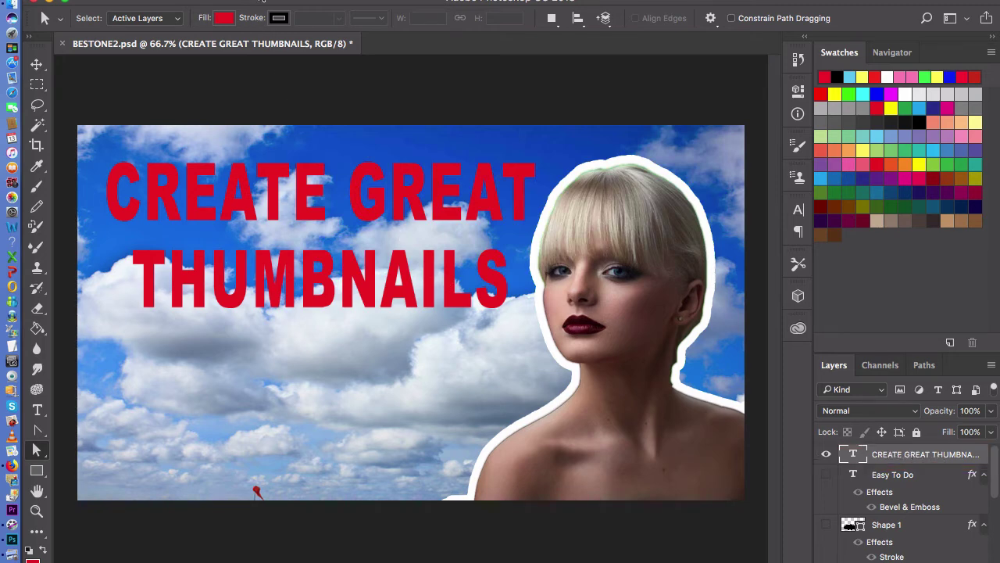
click(258, 0)
mouse_move(279, 138)
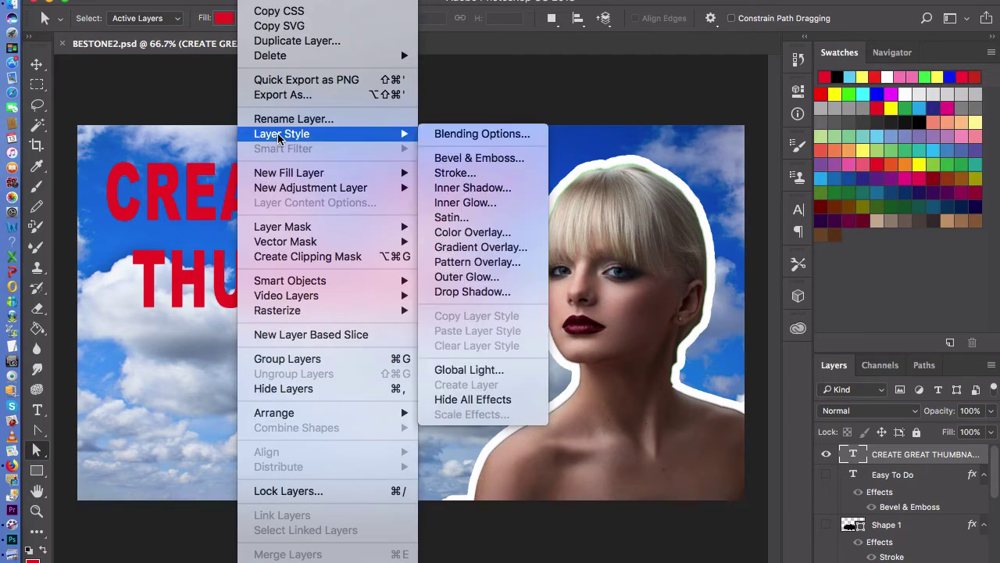
click(450, 136)
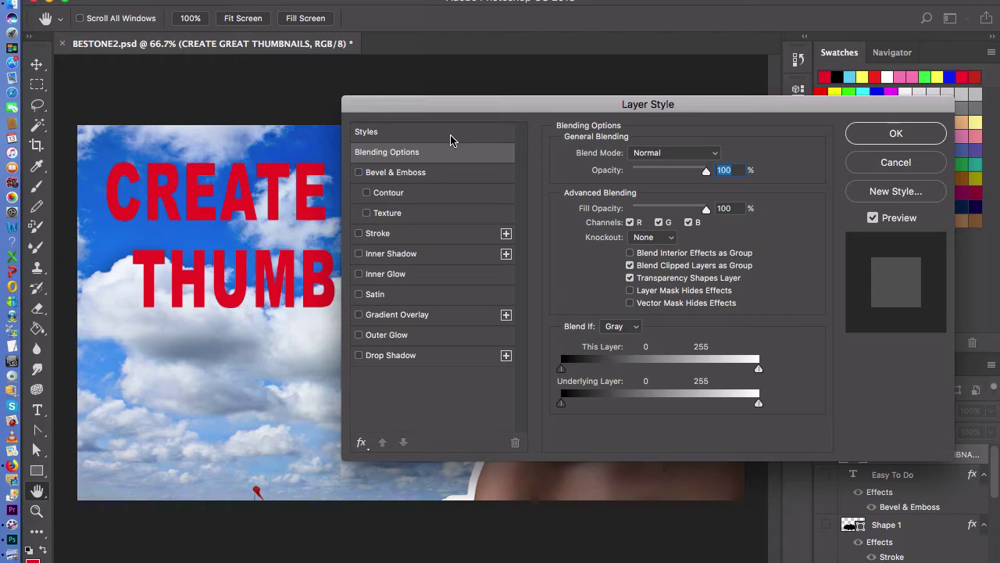
click(896, 163)
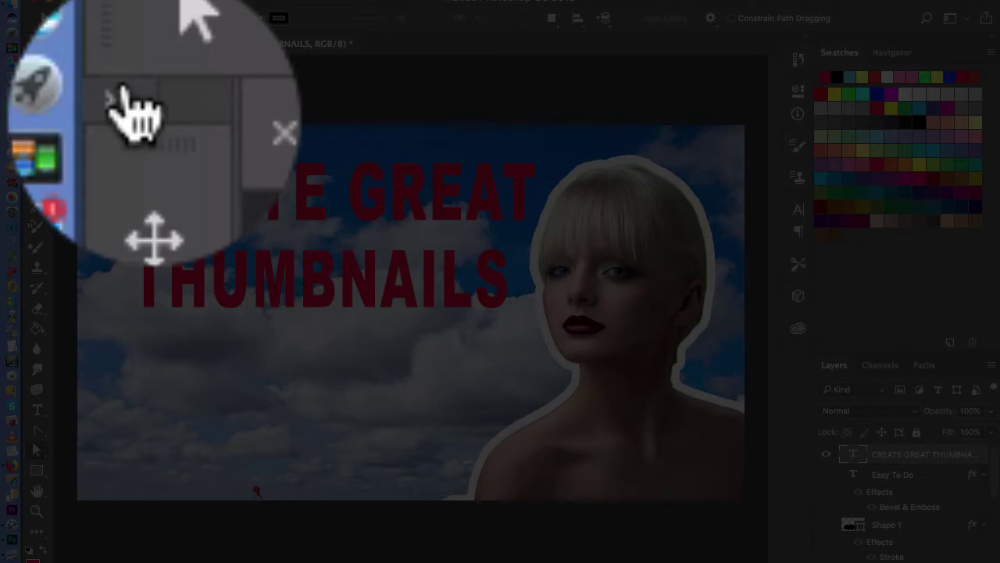
Step: Expand the tools into two columns and set the foreground color to pure red, ff0000
click(36, 36)
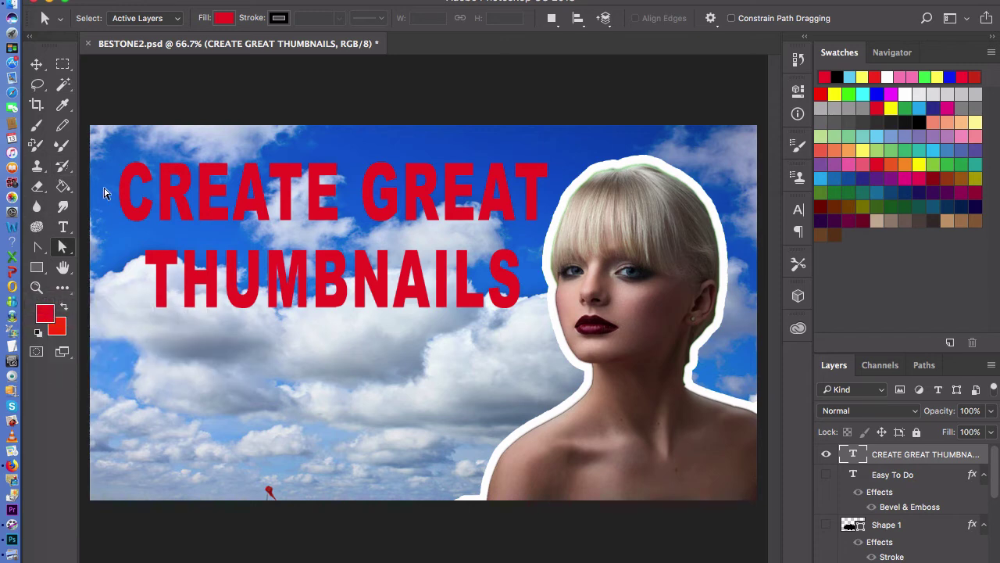
click(46, 318)
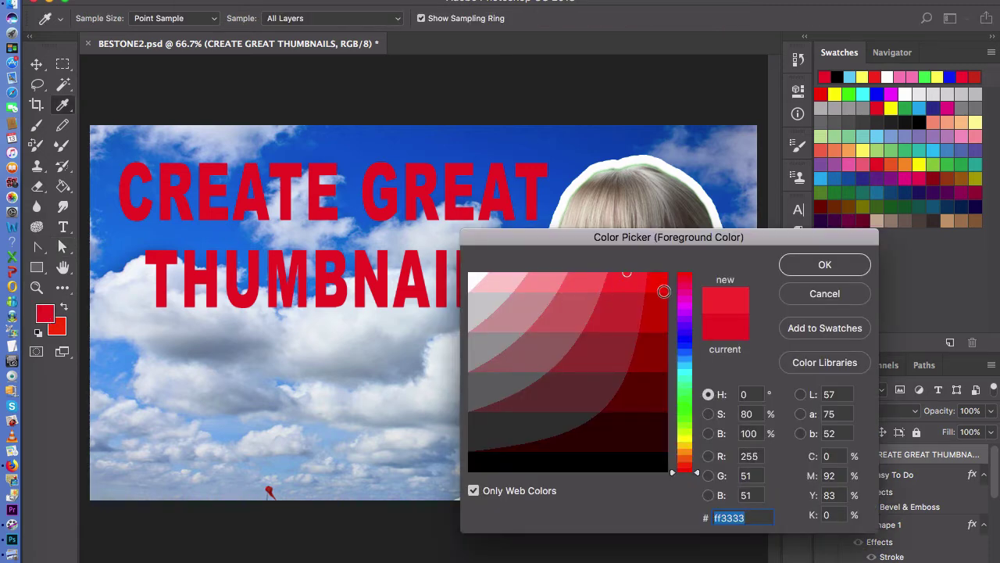
mouse_move(630, 274)
mouse_down()
mouse_move(641, 297)
mouse_move(665, 275)
mouse_move(663, 305)
mouse_move(666, 272)
mouse_up()
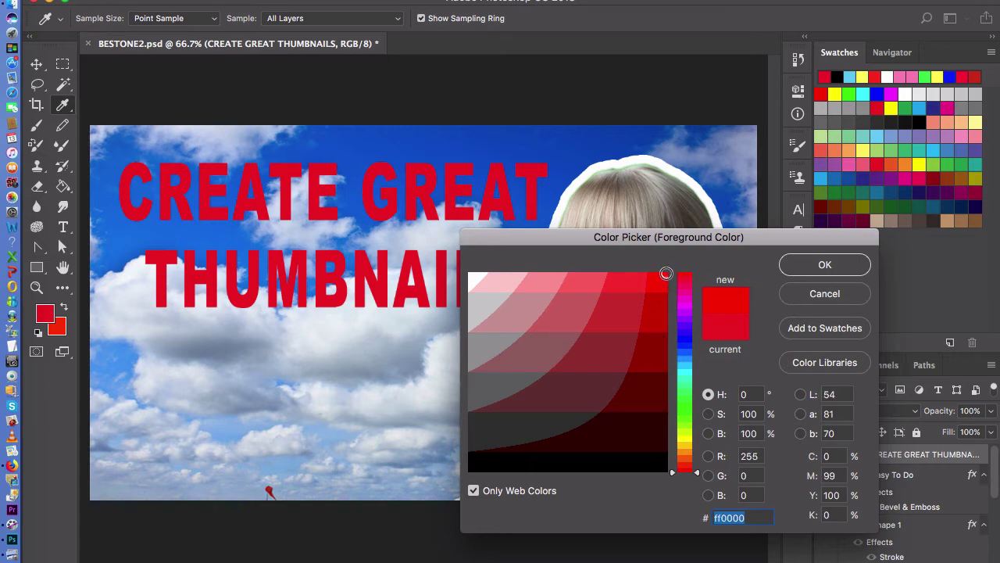
click(825, 266)
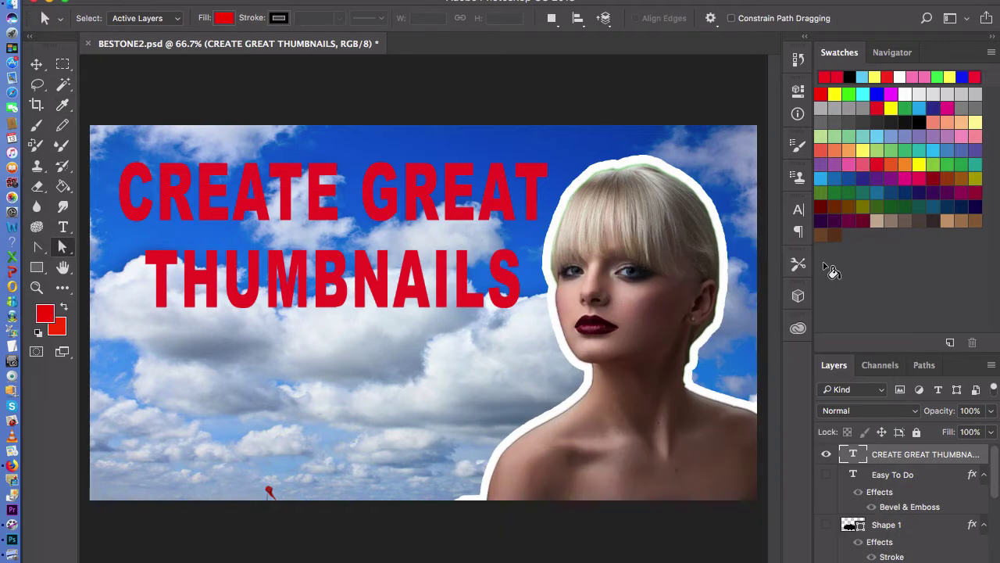
Step: Set the background color to bright yellow in the color picker
click(63, 333)
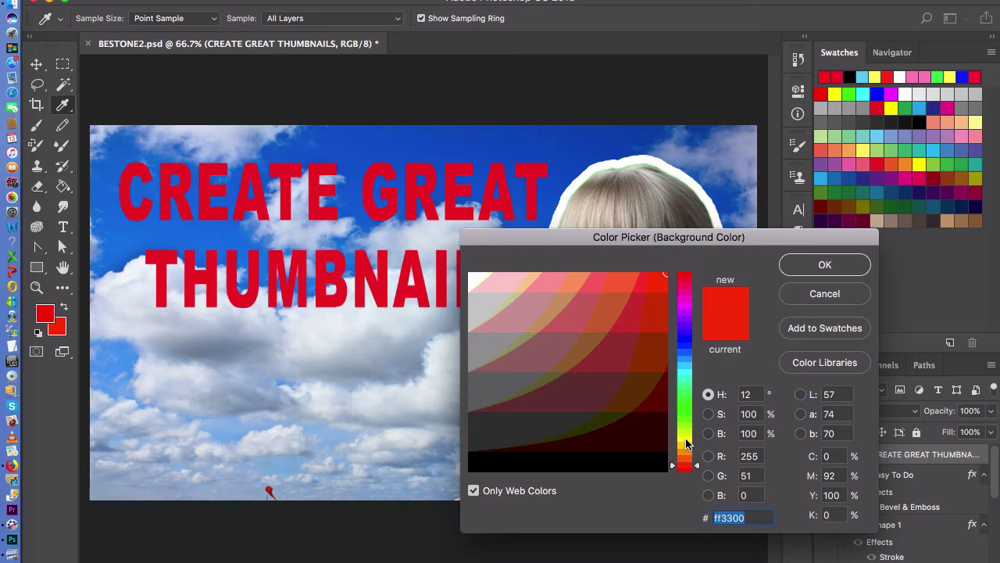
click(686, 443)
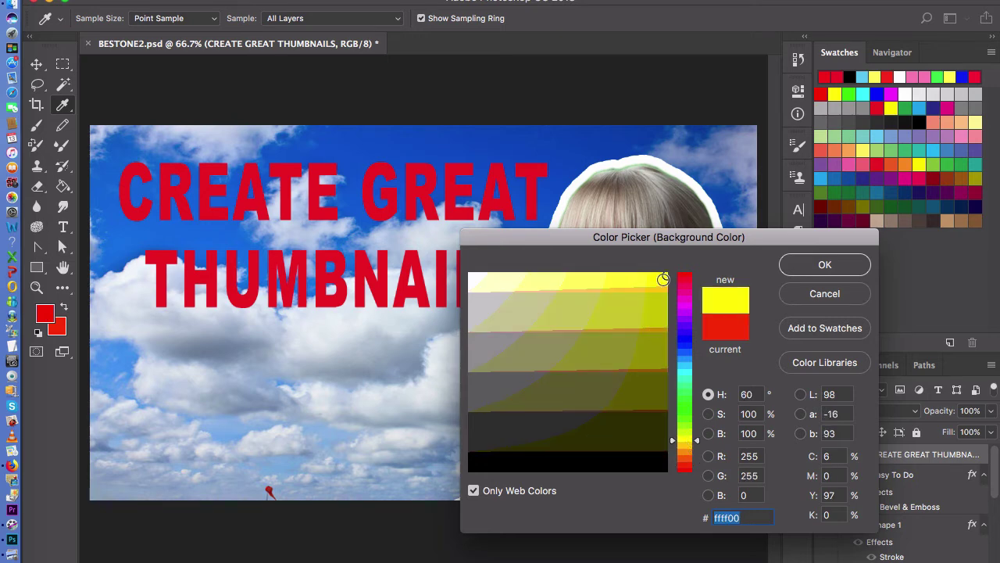
click(587, 308)
click(664, 278)
drag(665, 277, 658, 276)
click(858, 271)
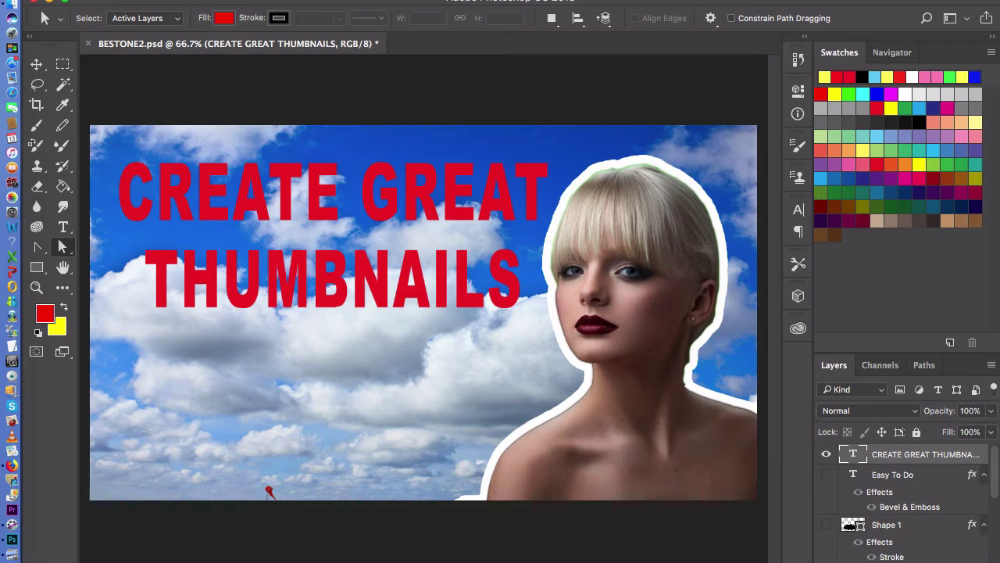
Step: Add a Stroke effect to the "CREATE GREAT THUMBNAILS" text layer through its blending options, keeping the title and portrait in view
click(250, 0)
mouse_move(301, 186)
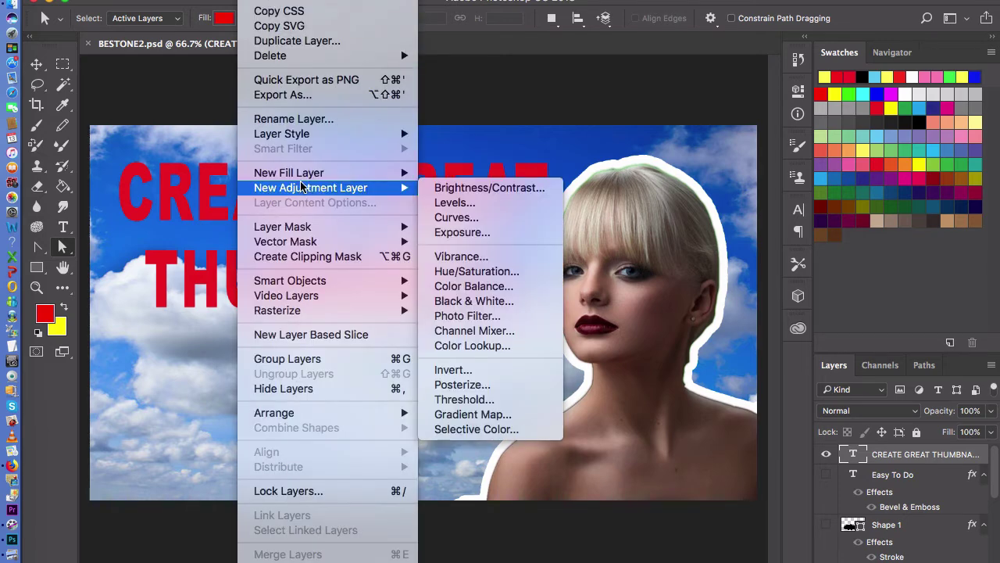
mouse_move(301, 139)
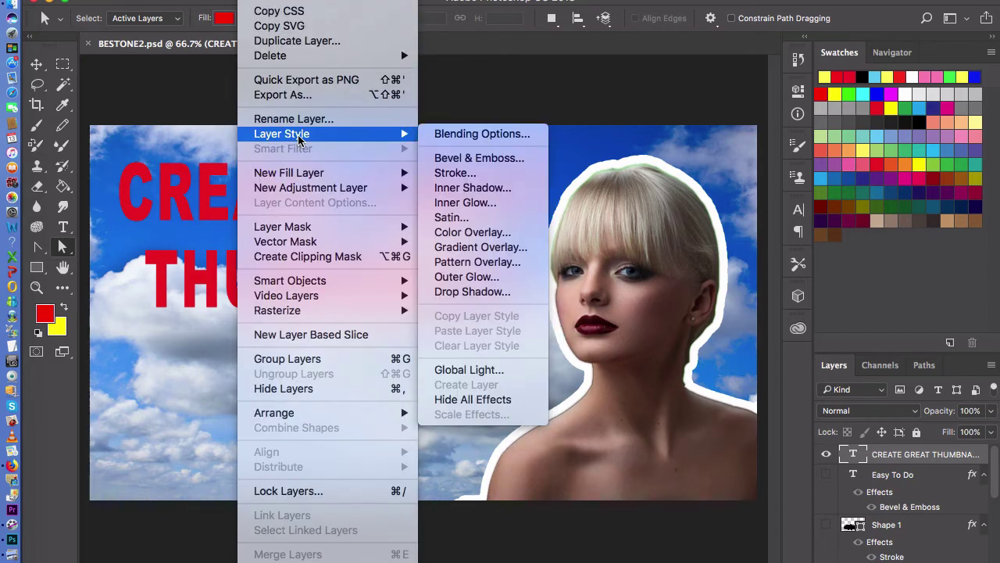
click(435, 134)
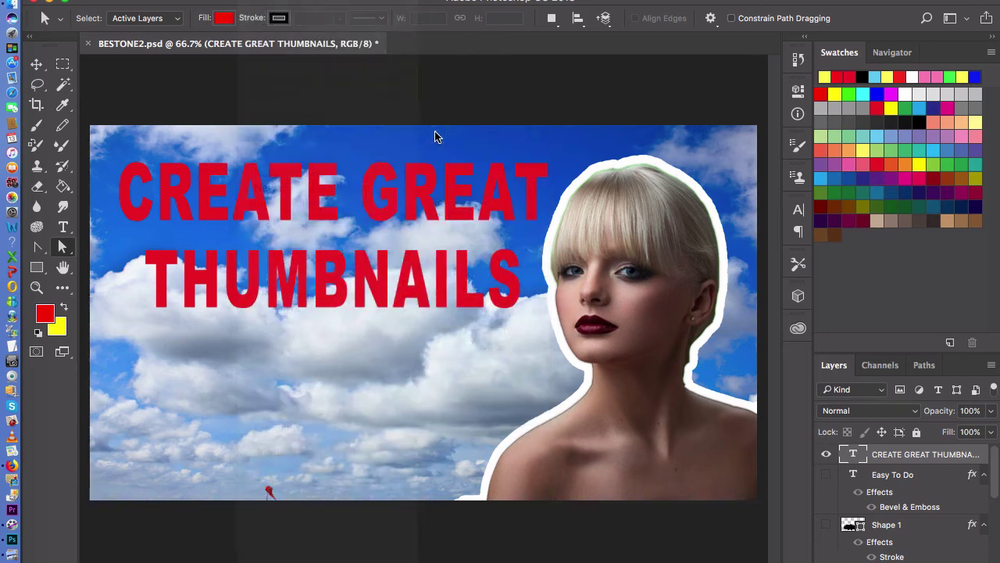
drag(447, 108, 643, 117)
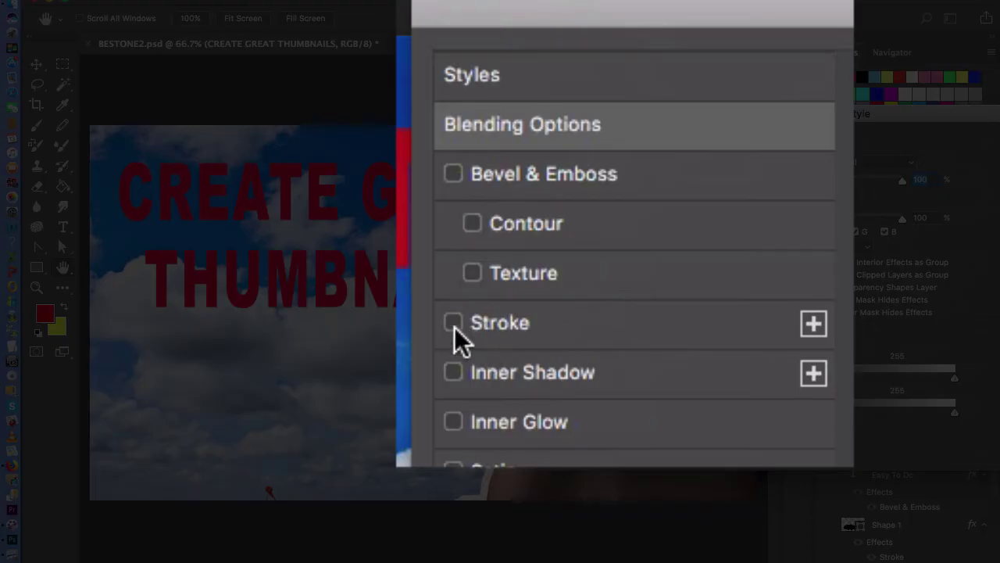
click(453, 324)
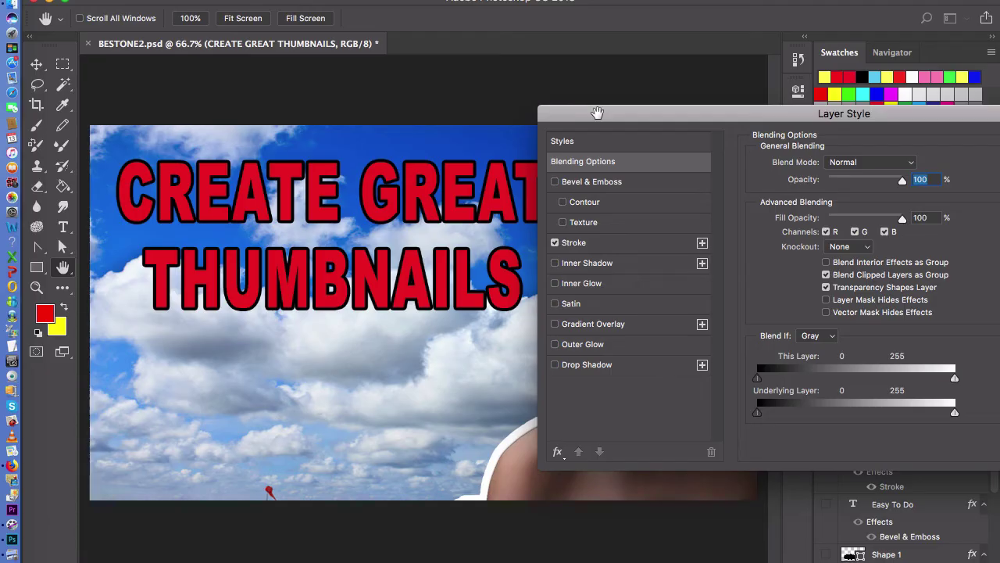
drag(596, 112, 735, 91)
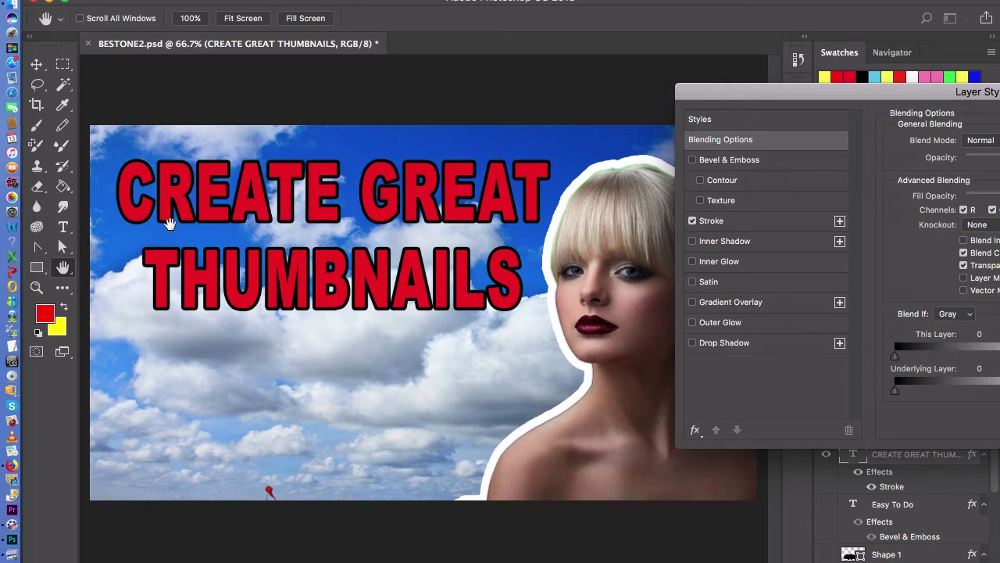
Step: Set the title's black outside Stroke effect to a size of 6 px
click(734, 223)
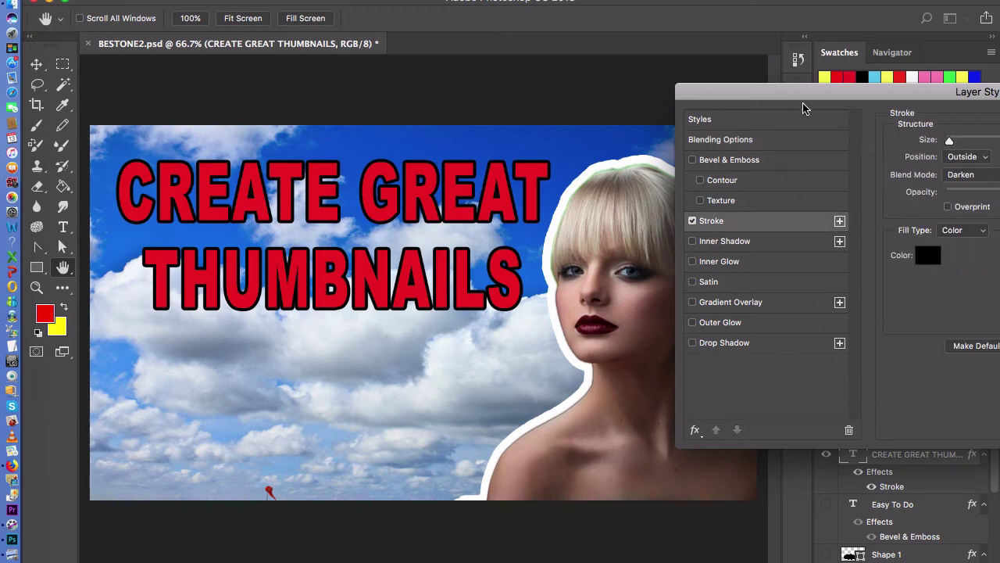
mouse_move(816, 92)
mouse_down()
mouse_move(648, 75)
mouse_move(603, 53)
mouse_up()
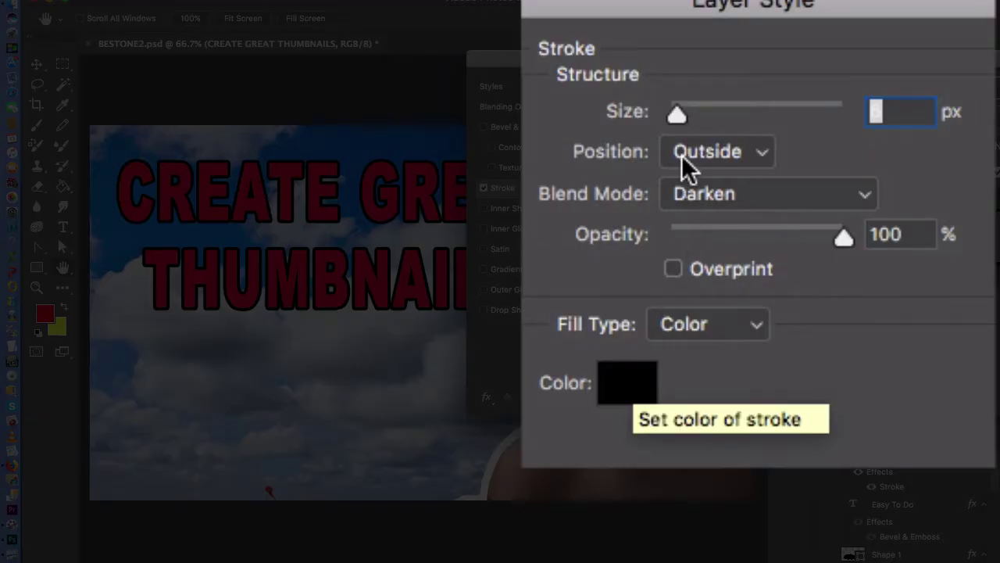
drag(678, 113, 694, 113)
drag(704, 115, 718, 116)
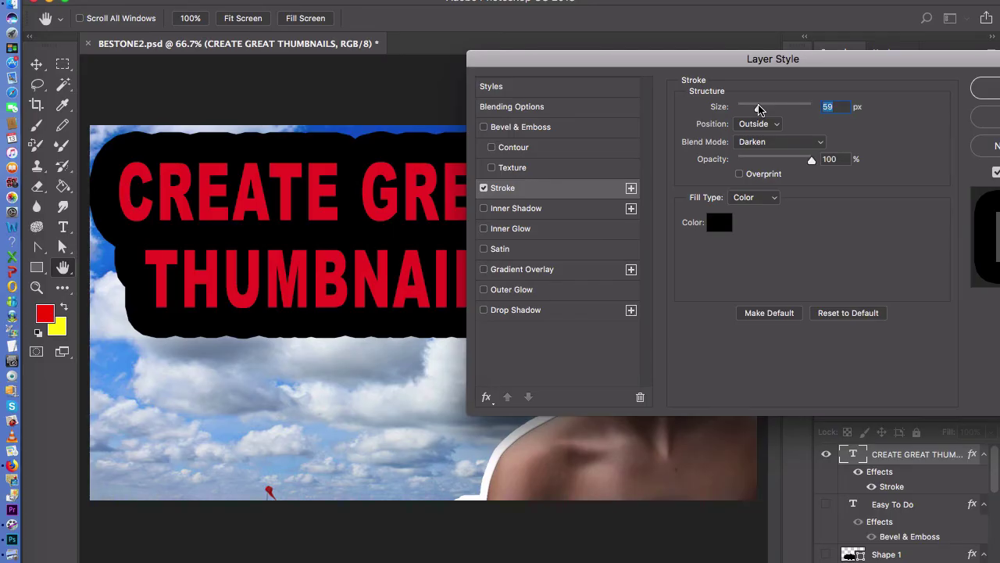
drag(756, 108, 743, 112)
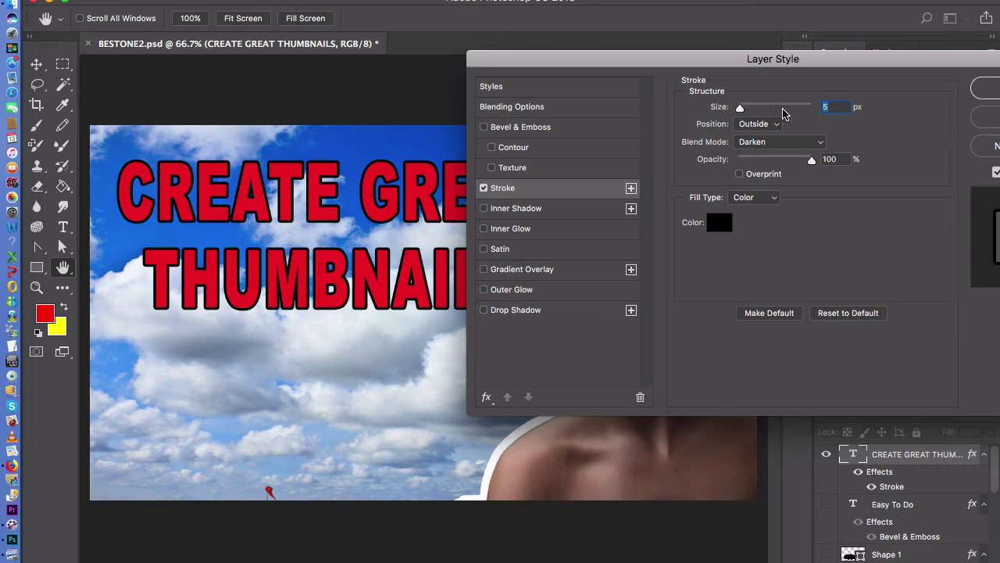
drag(833, 106, 822, 106)
text(6)
key(Tab)
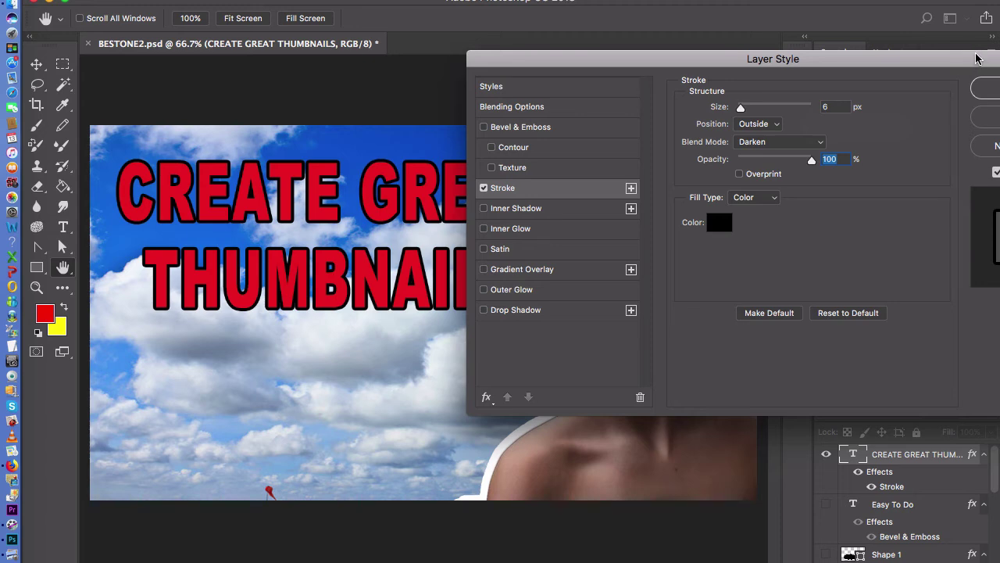
drag(976, 59, 918, 51)
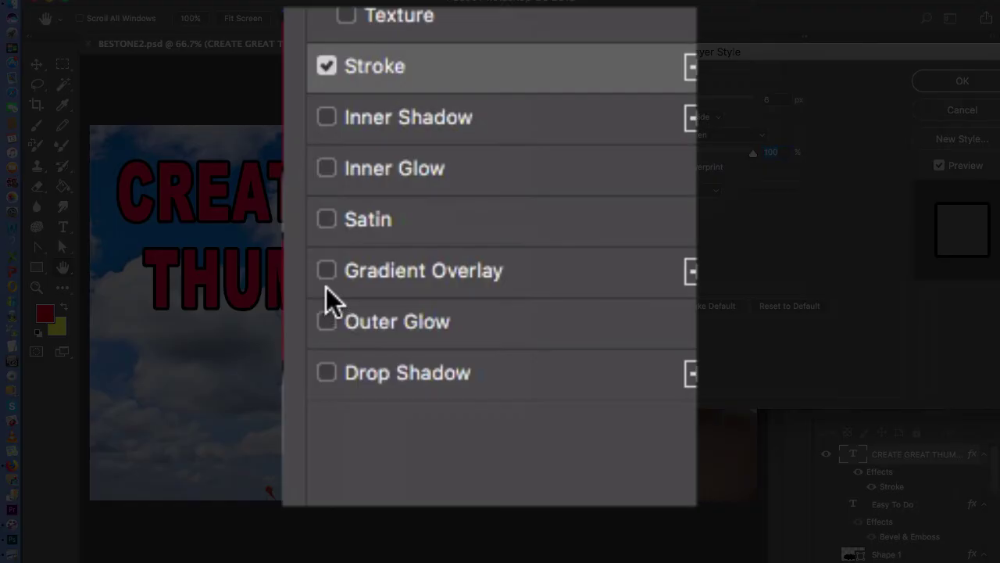
Step: Add a red-to-yellow Gradient Overlay to the title, keeping the title and portrait in view
click(327, 271)
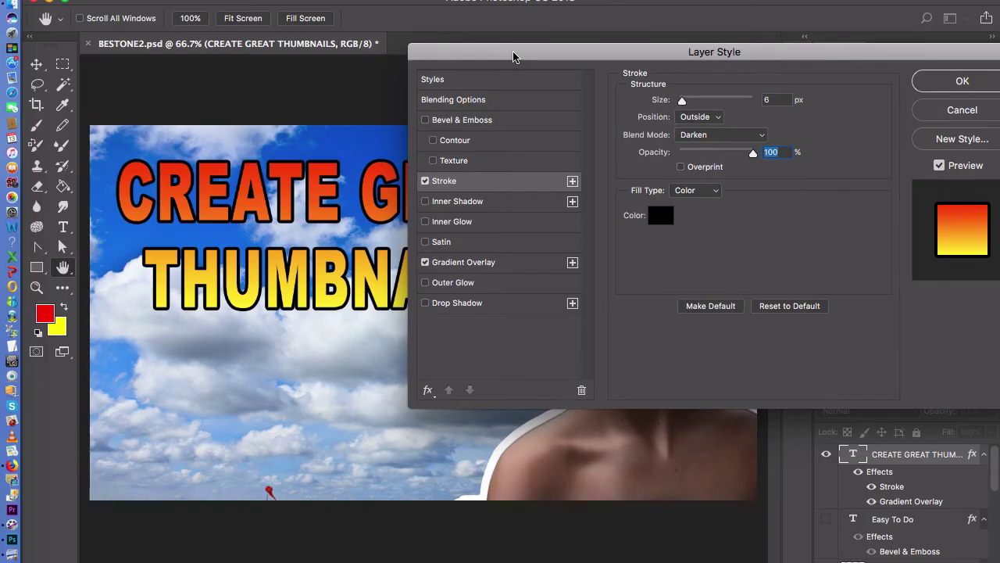
drag(513, 54, 708, 78)
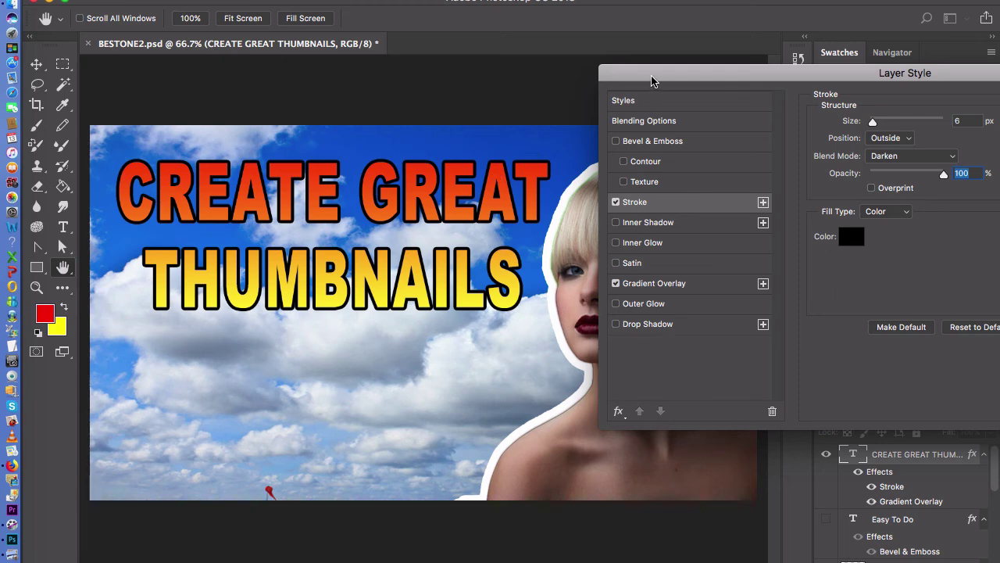
drag(653, 81, 747, 148)
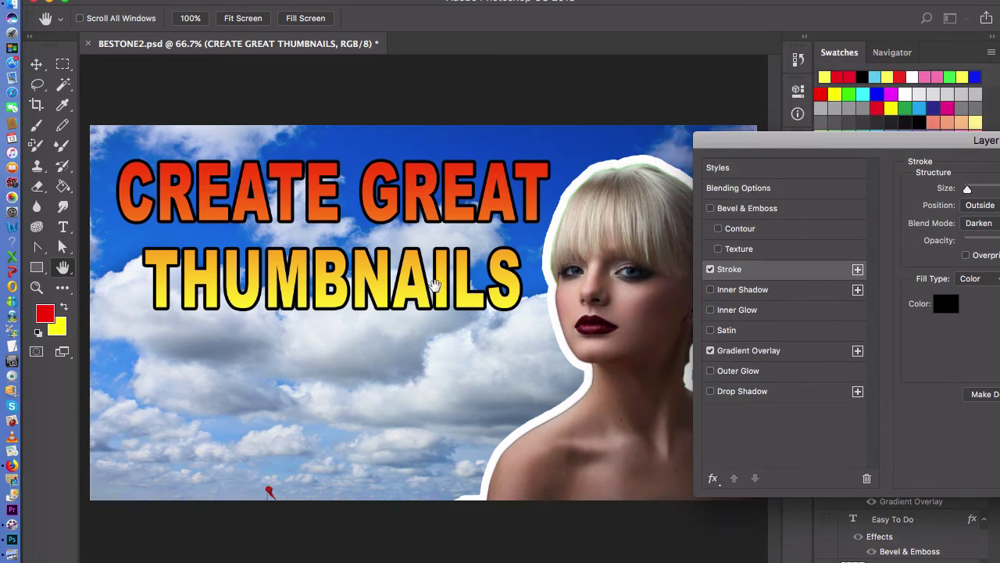
drag(761, 150, 593, 105)
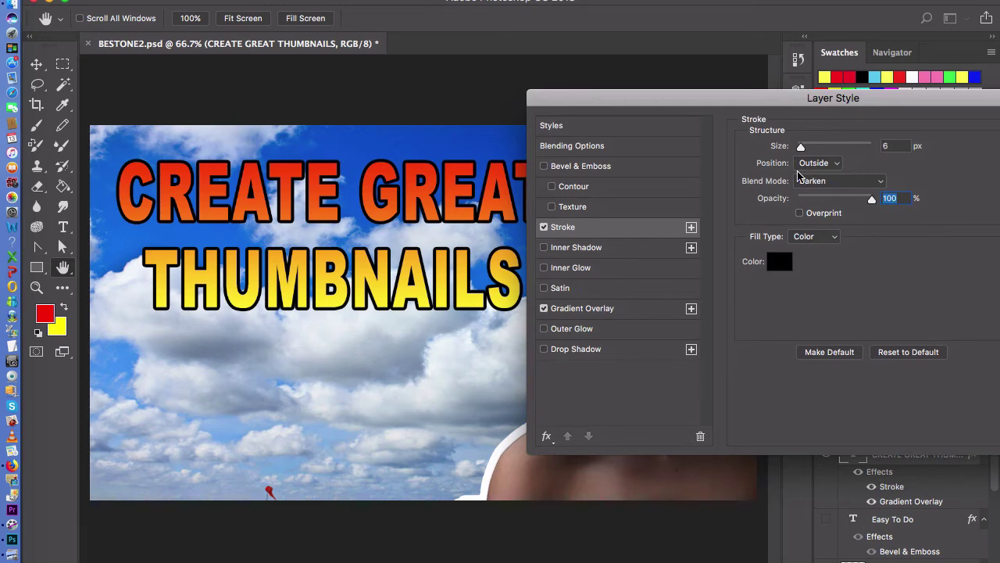
drag(801, 148, 802, 150)
Step: Reduce the scale of the title's Gradient Overlay to 92% and apply the layer style
click(582, 308)
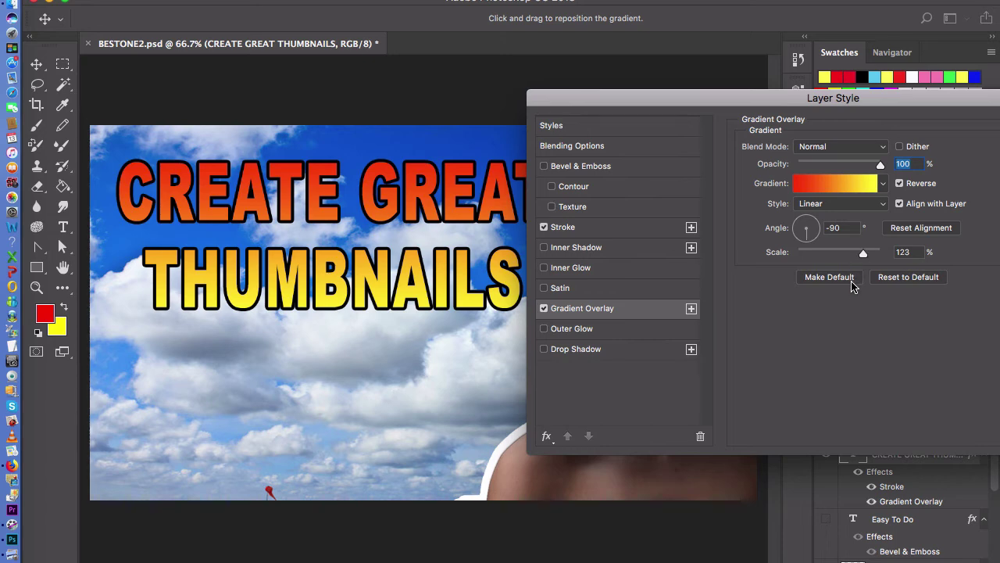
drag(863, 253, 844, 282)
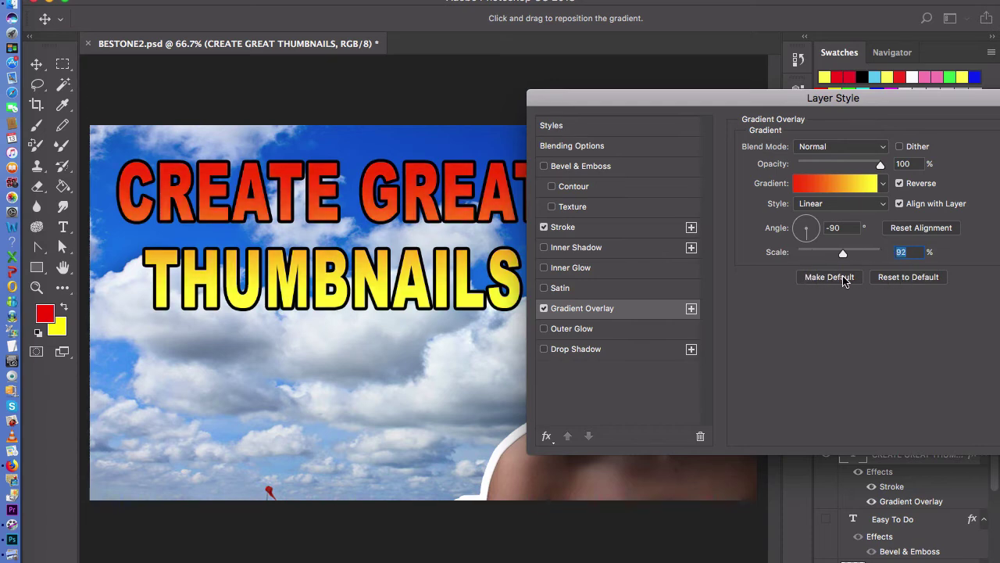
drag(963, 97, 841, 54)
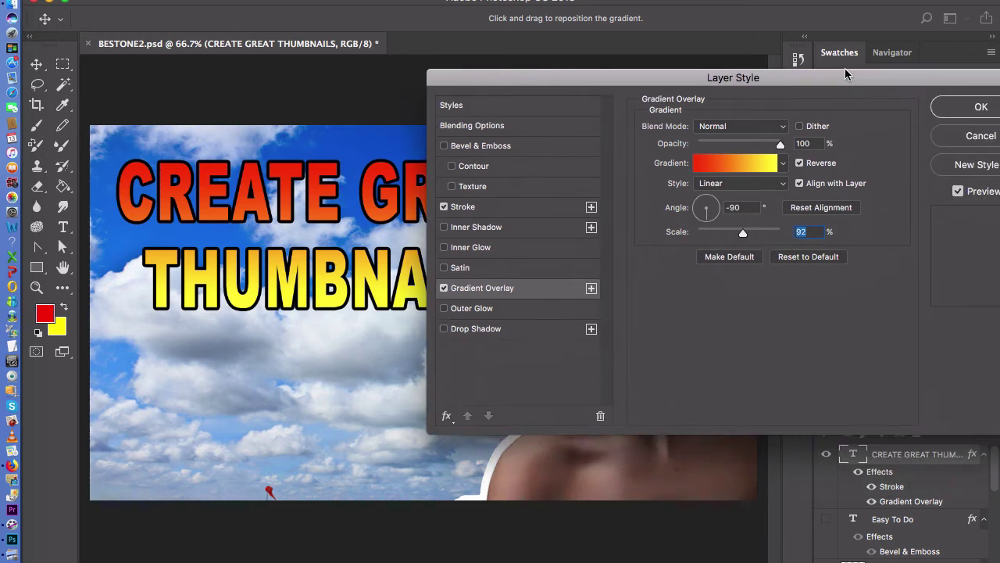
click(958, 82)
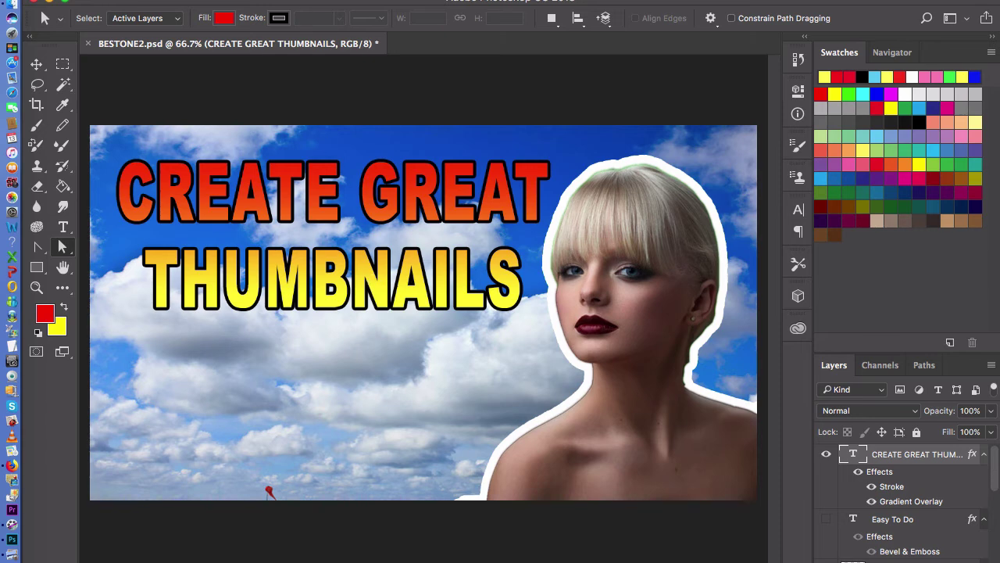
Step: Reopen the title layer's blending options and enable a Drop Shadow effect
click(250, 1)
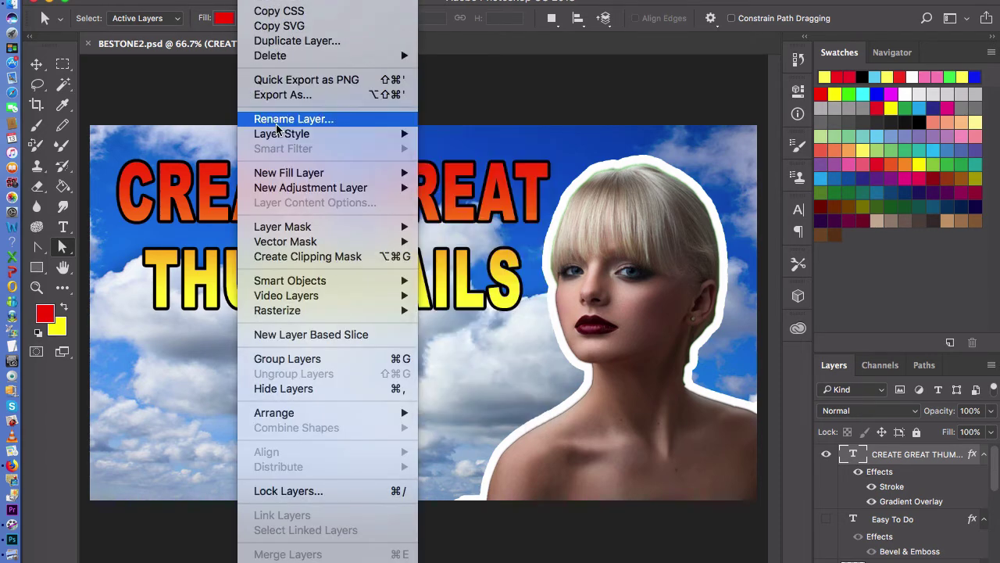
mouse_move(309, 133)
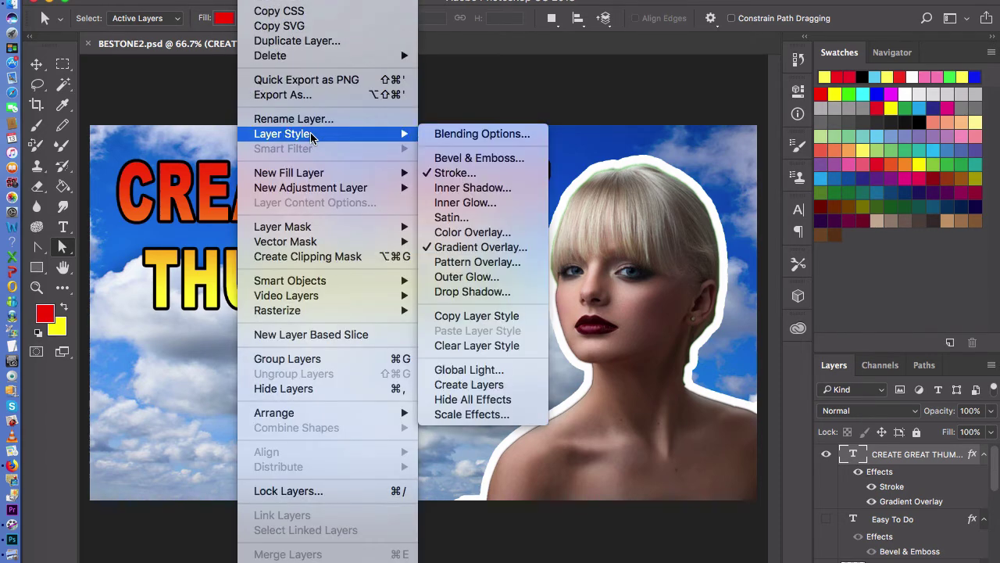
click(473, 133)
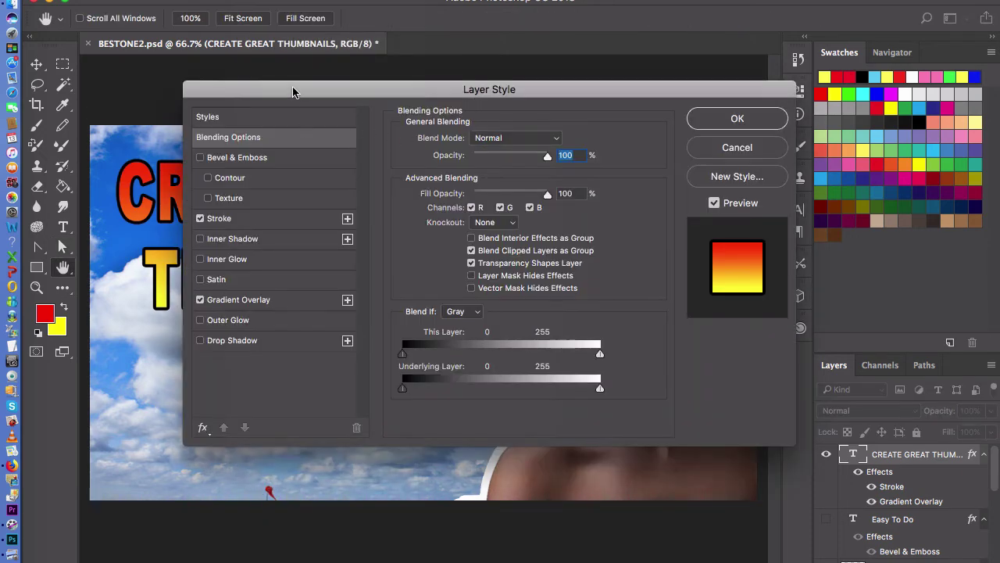
drag(296, 89, 602, 124)
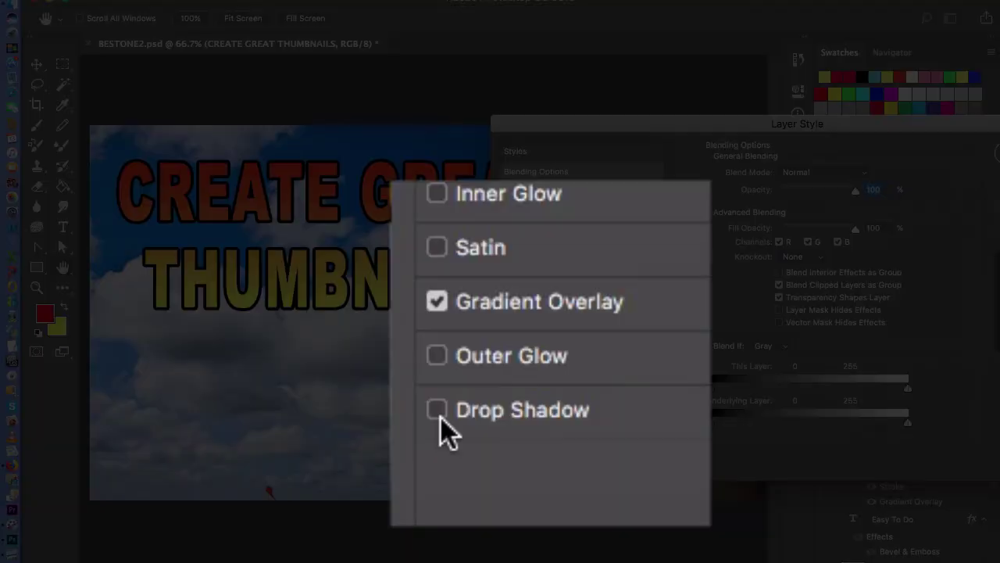
click(508, 376)
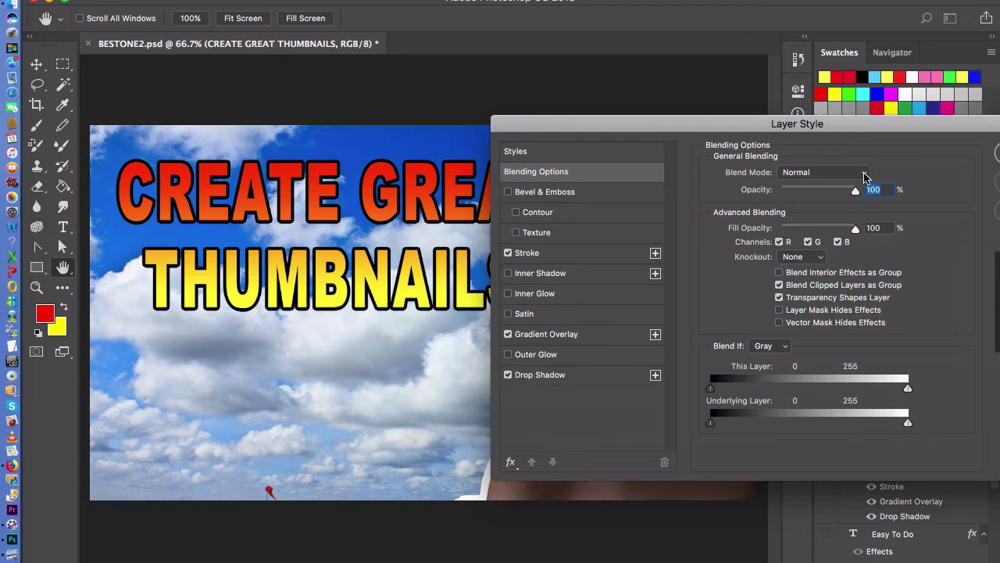
Step: Set the title's Drop Shadow distance to 12 px with a size of 0 px, and apply the layer style
click(854, 231)
click(543, 375)
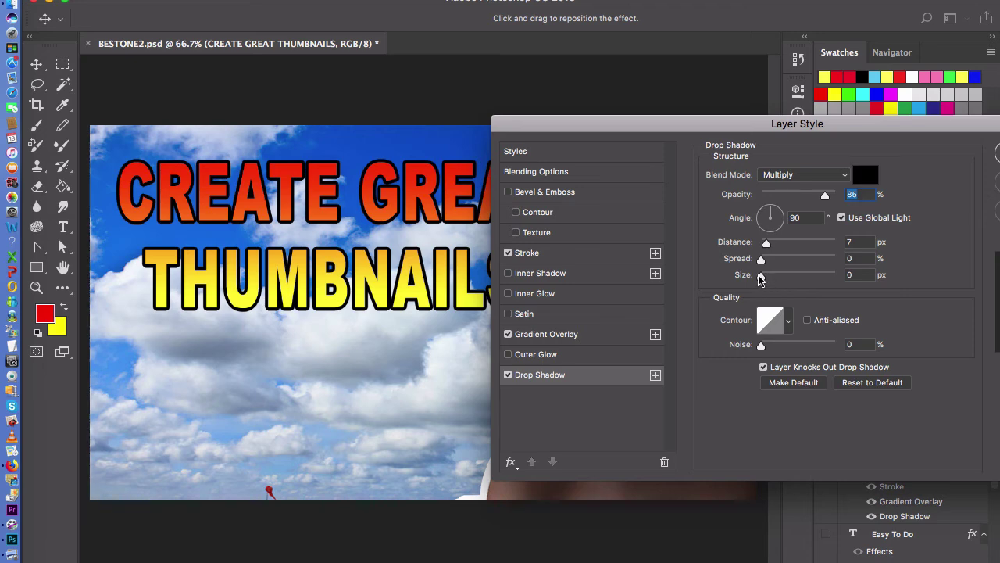
mouse_move(761, 279)
mouse_down()
mouse_move(815, 279)
mouse_move(752, 294)
mouse_up()
drag(766, 244, 771, 194)
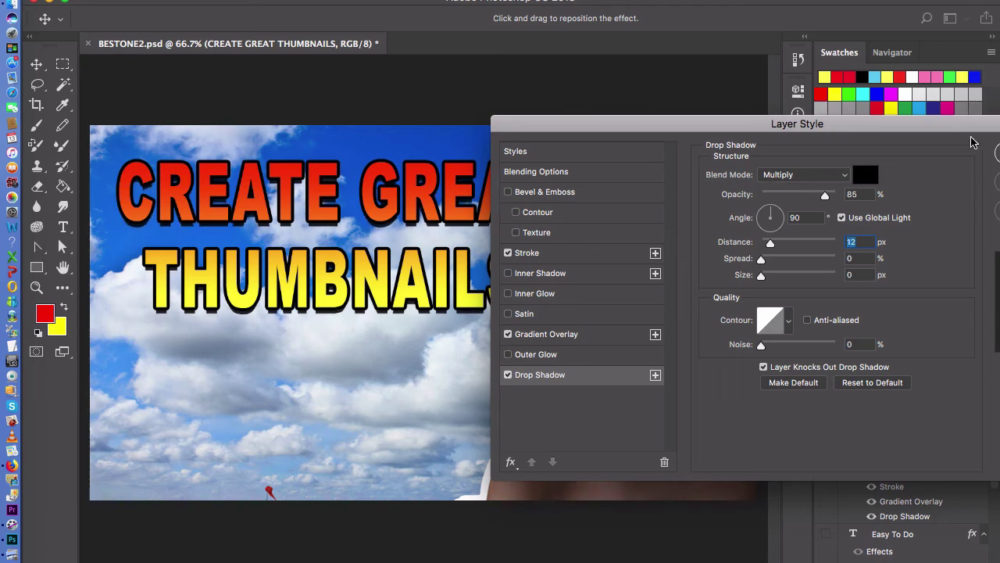
drag(972, 126, 895, 84)
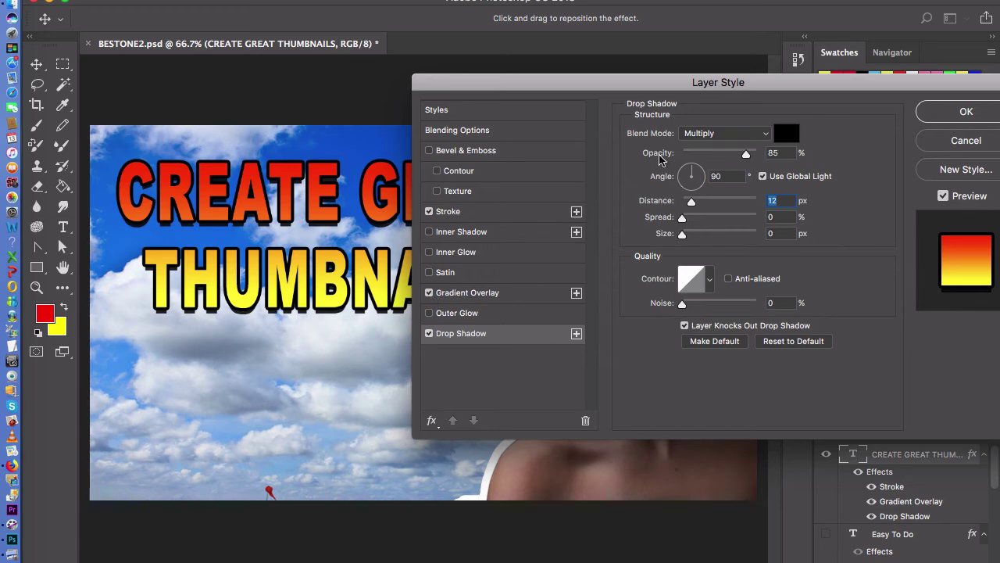
click(968, 111)
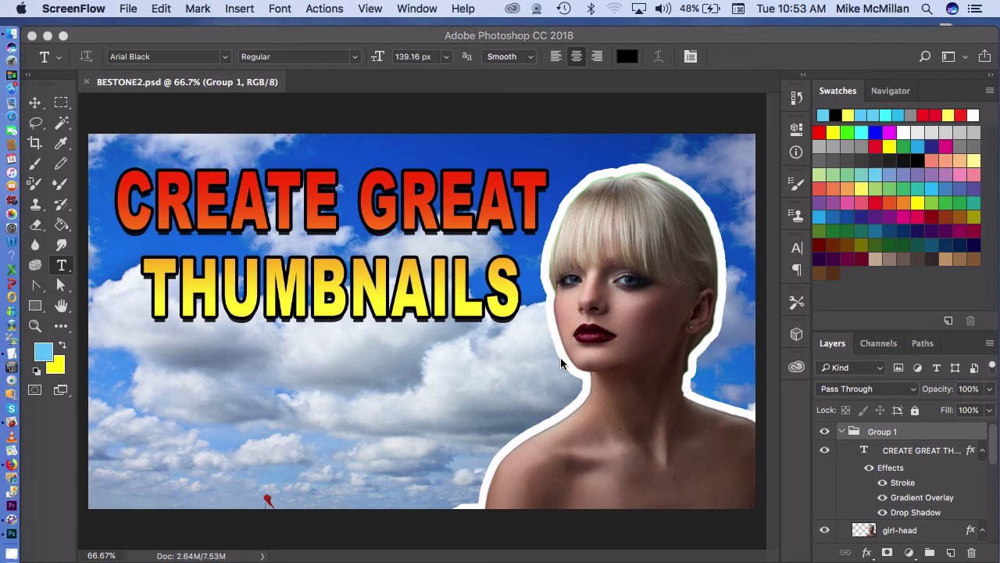
Step: Draw a rectangle shape about 1301 by 197 px across the full canvas width, just below the title
click(39, 308)
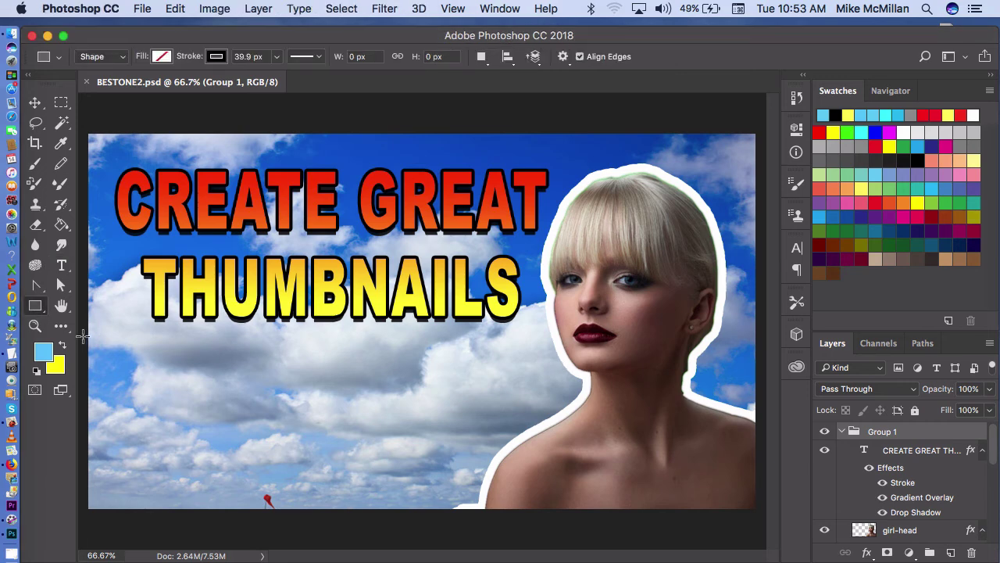
mouse_move(82, 335)
mouse_down()
mouse_move(138, 357)
mouse_move(598, 409)
mouse_move(760, 406)
mouse_move(760, 437)
mouse_up()
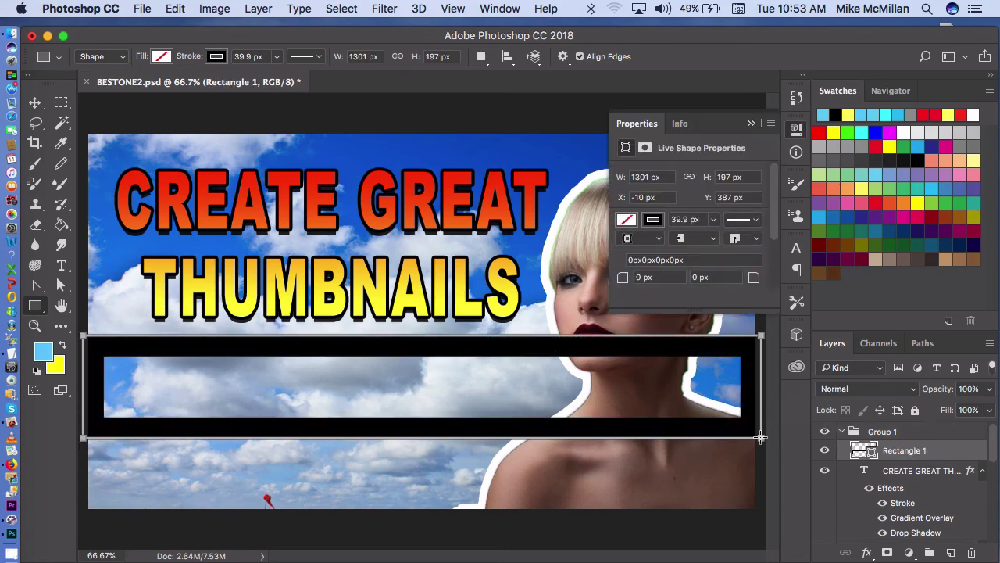
click(749, 125)
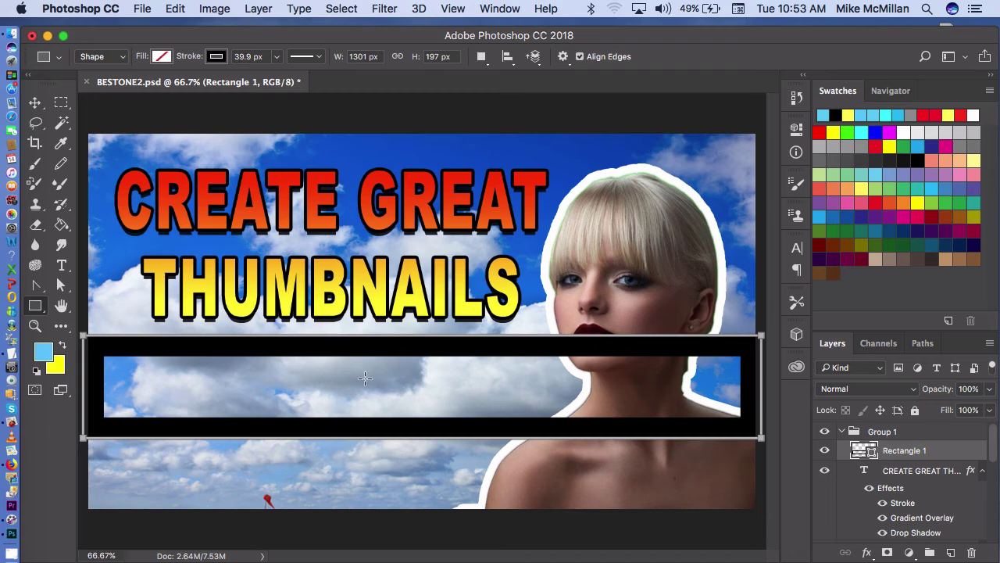
Step: Remove the rectangle's stroke and fill it with the recently used light blue
click(216, 57)
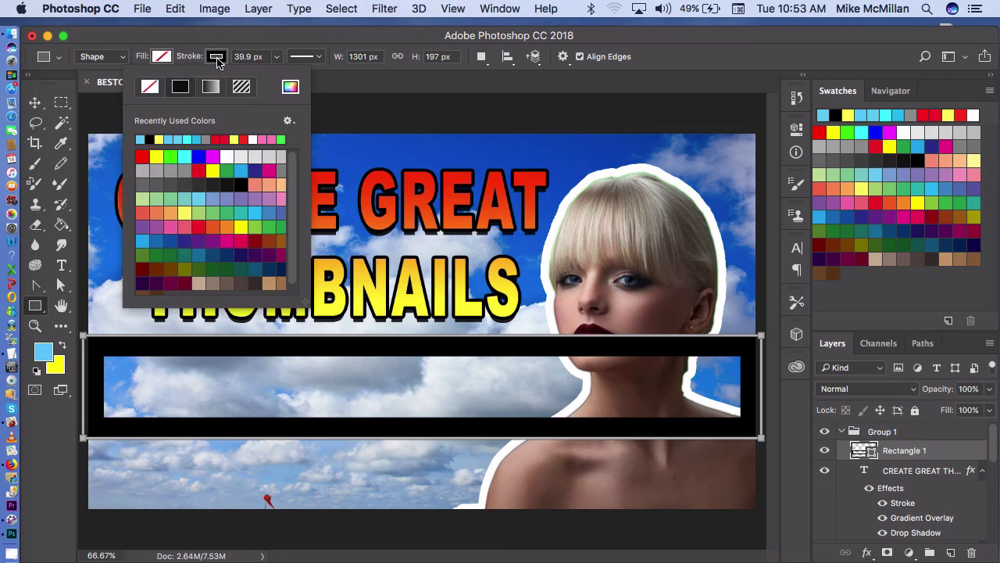
click(150, 88)
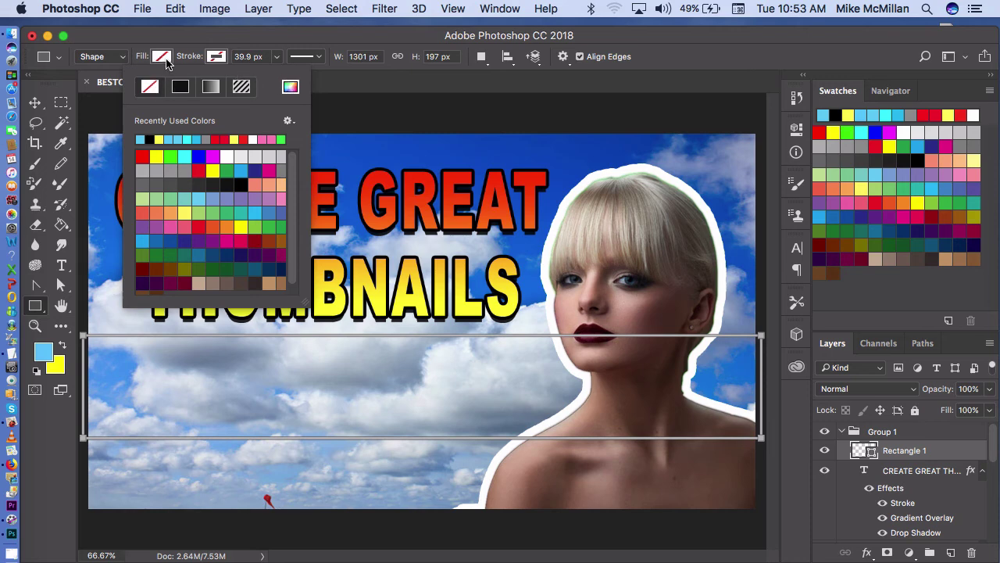
click(161, 58)
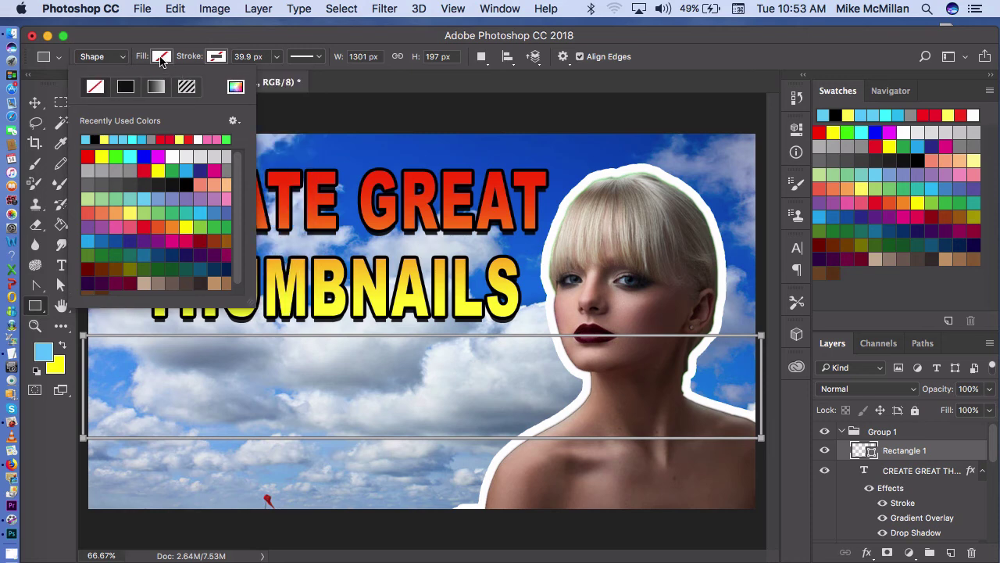
click(88, 139)
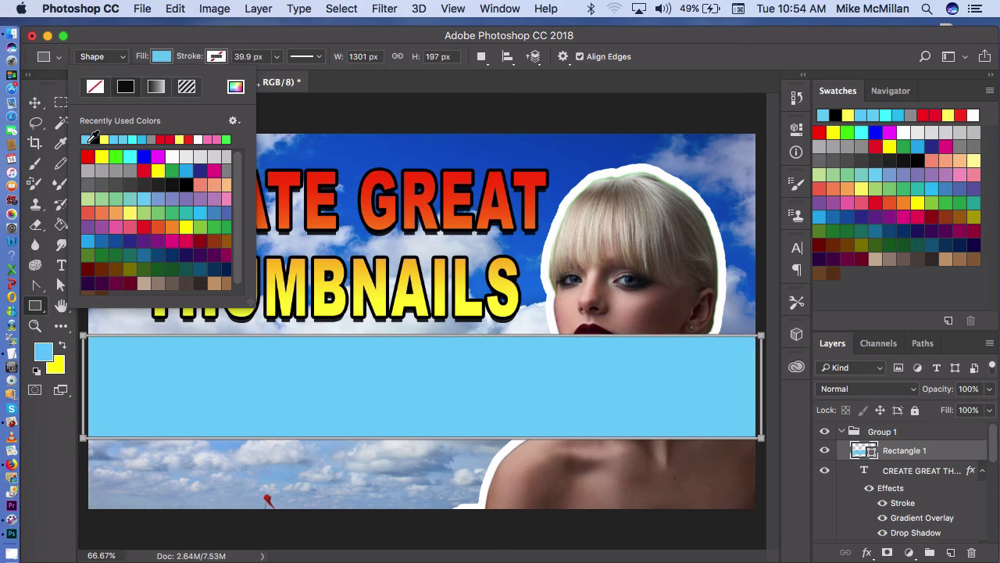
click(282, 120)
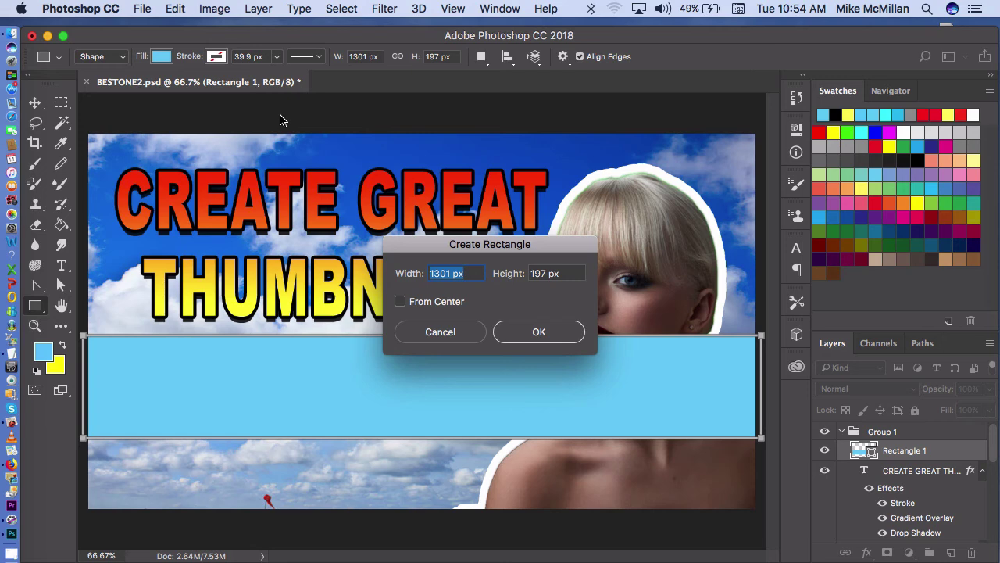
click(459, 331)
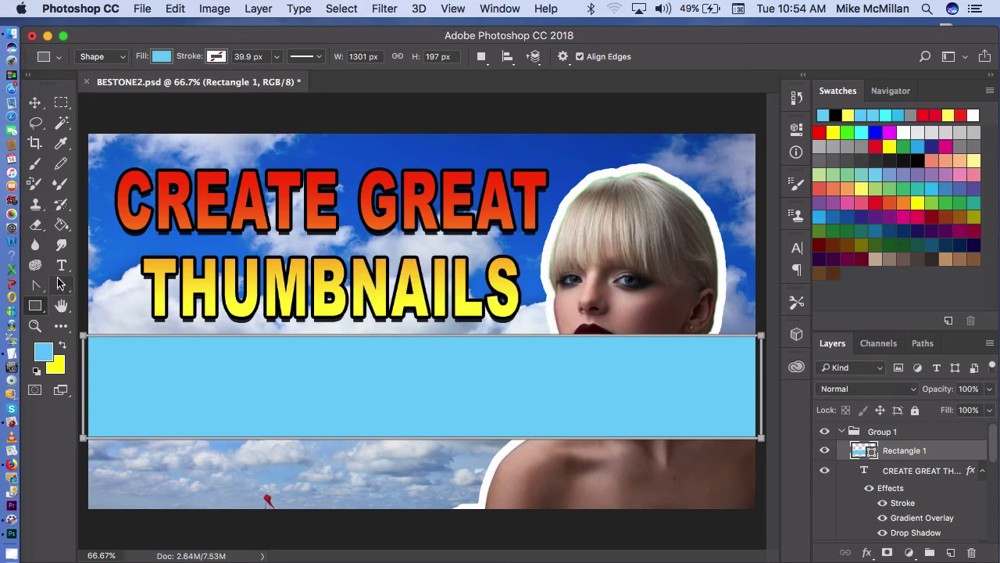
Step: Add a Bevel & Emboss layer style to the light blue rectangle, keeping the banner partly in view beside the settings
click(61, 285)
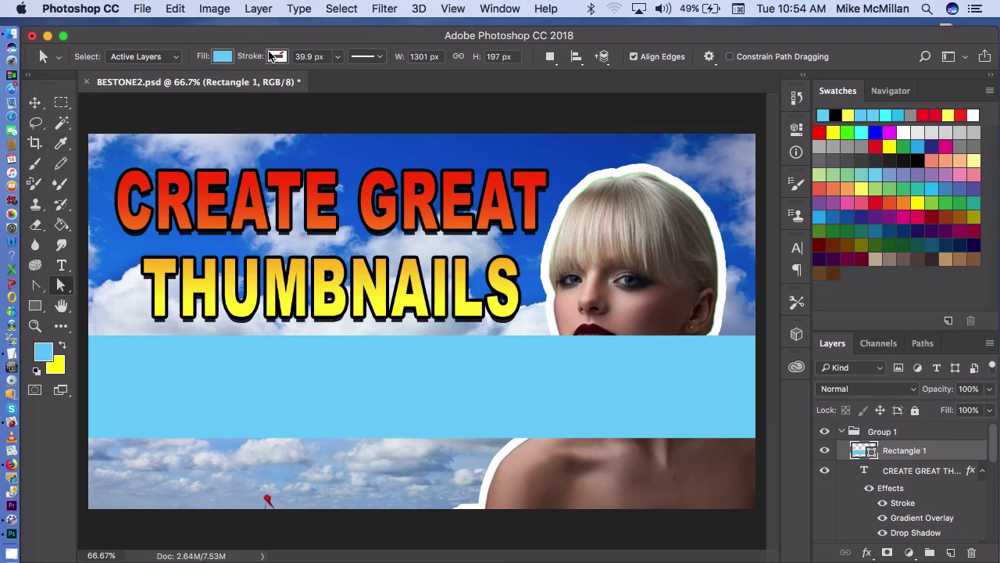
click(258, 9)
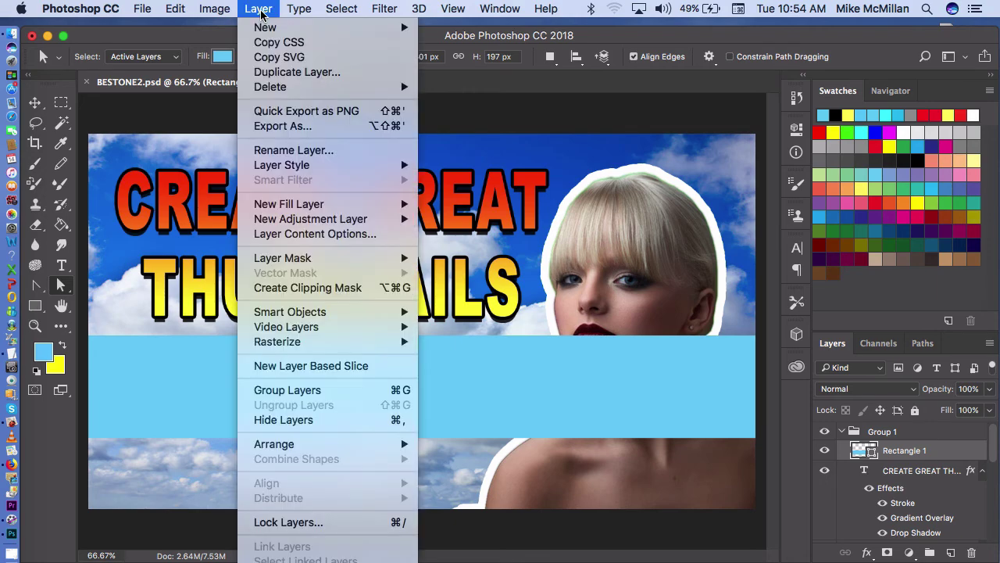
mouse_move(277, 164)
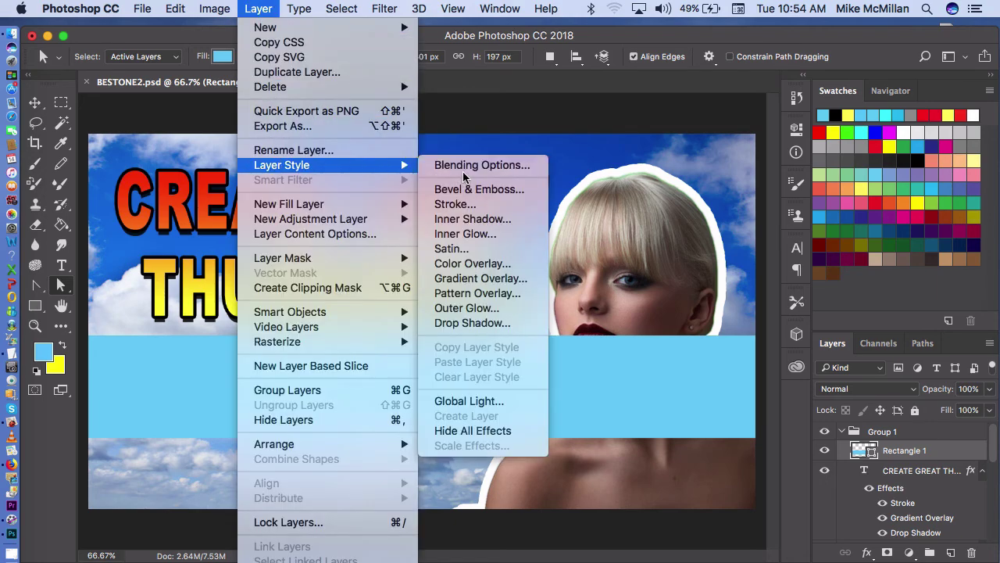
key(Escape)
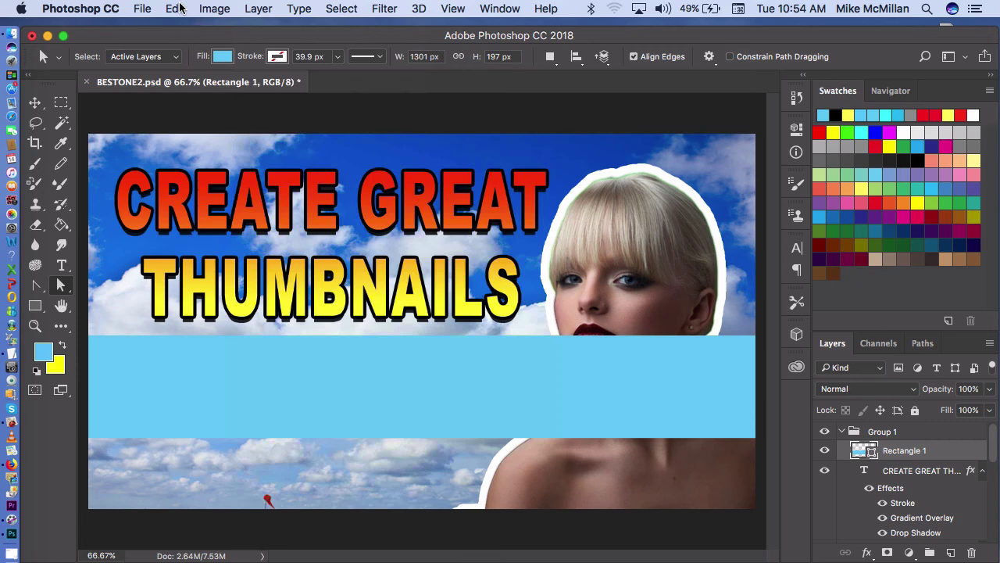
click(261, 10)
mouse_move(273, 164)
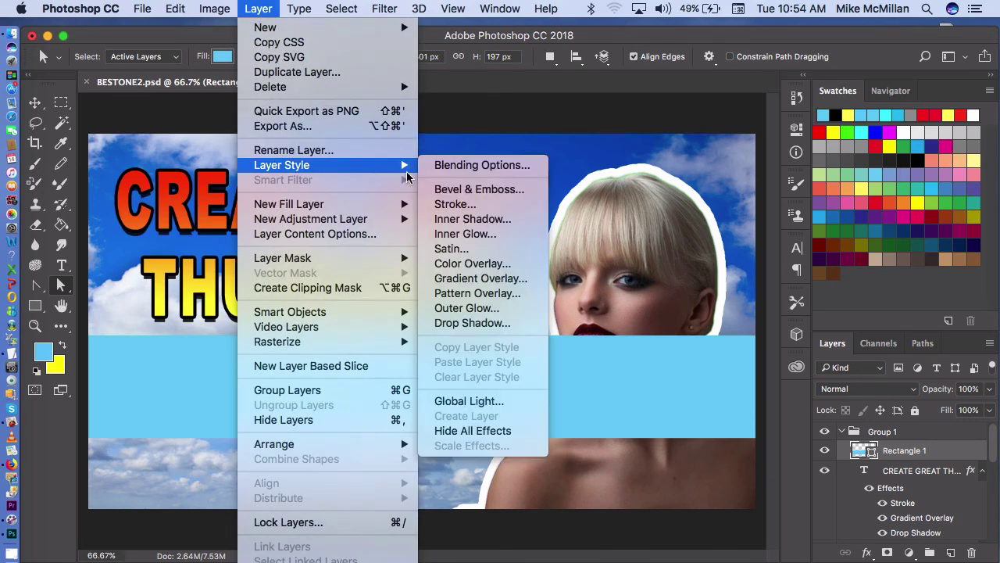
click(448, 190)
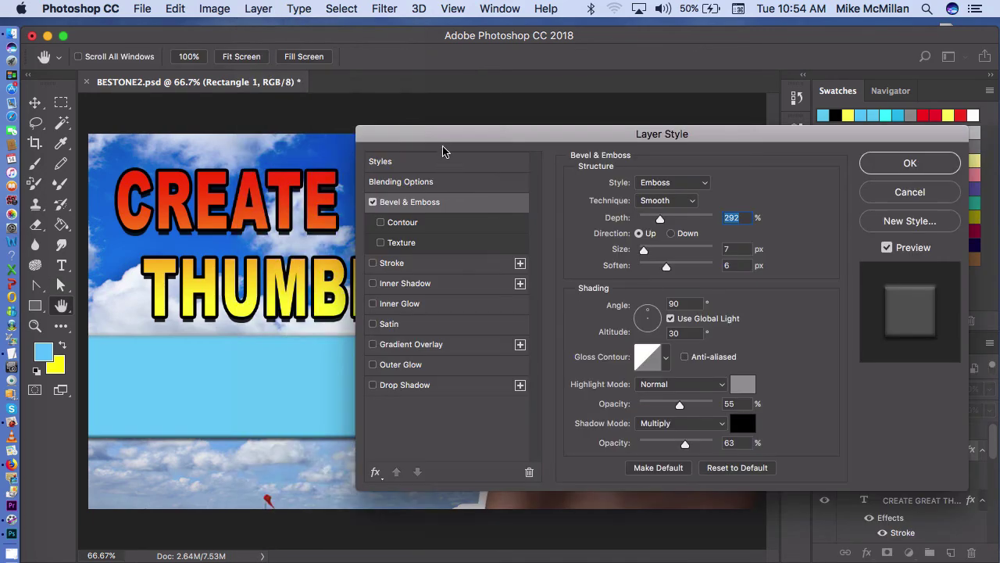
drag(442, 147, 676, 144)
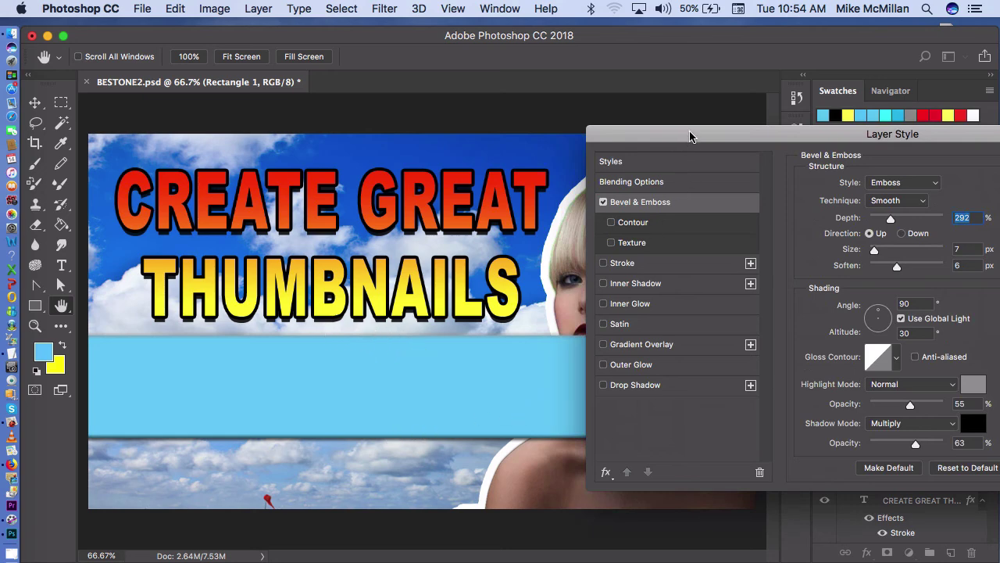
drag(688, 136, 536, 138)
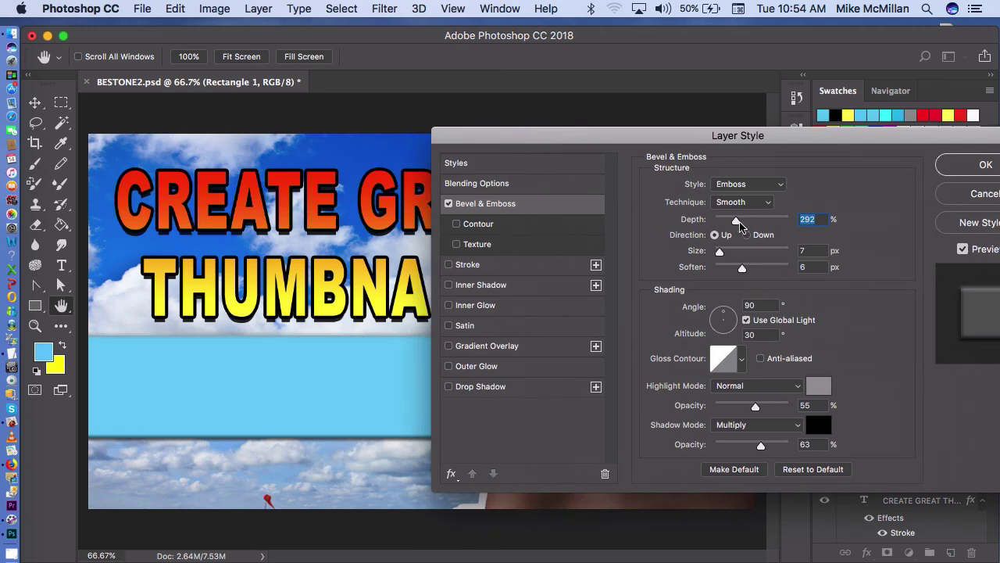
Step: Set the rectangle's Bevel & Emboss depth to 344% and size to 9 px, and apply the layer style
mouse_move(737, 225)
mouse_down()
mouse_move(781, 224)
mouse_move(734, 224)
mouse_move(734, 234)
mouse_up()
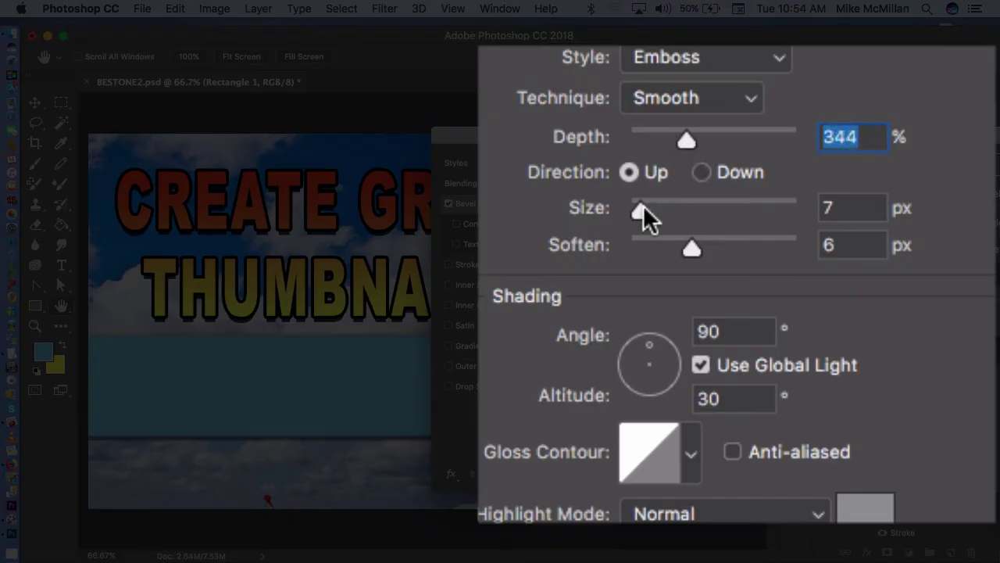
drag(642, 209, 650, 231)
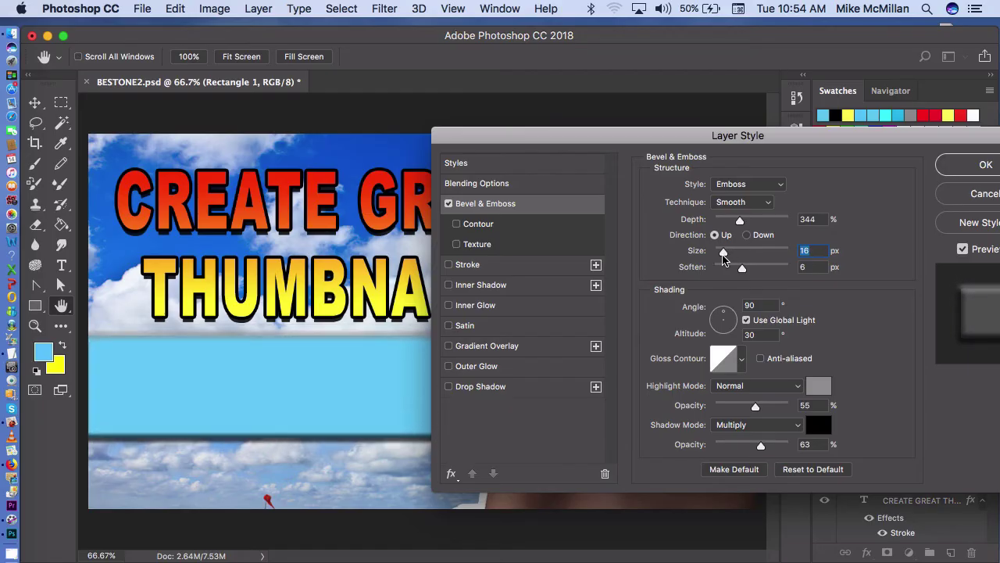
drag(724, 259, 722, 260)
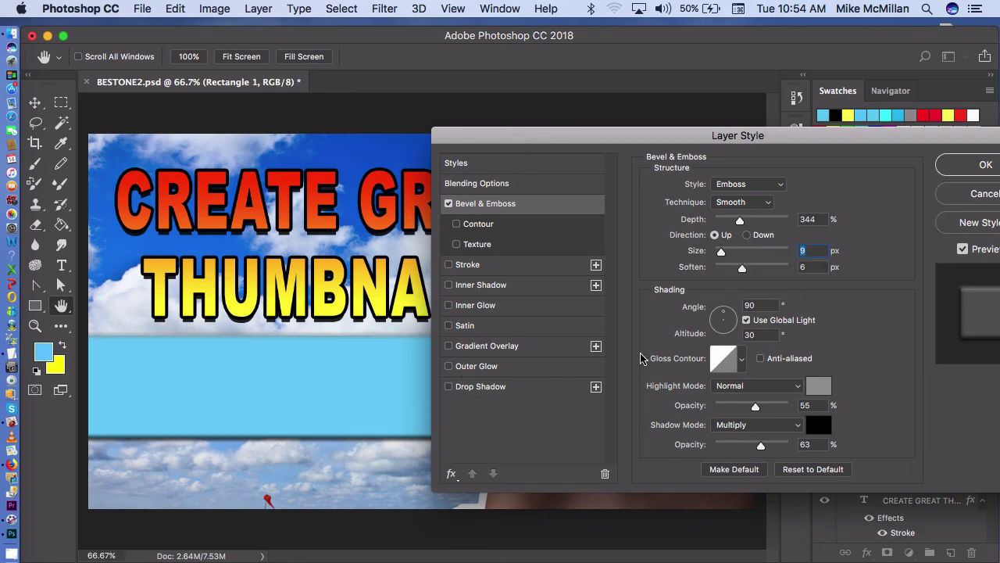
click(961, 166)
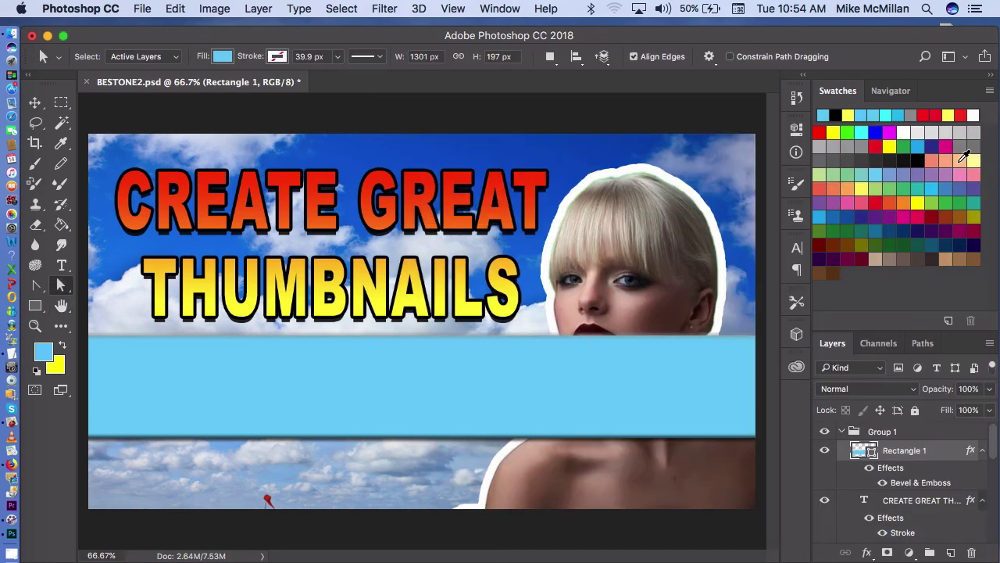
Step: Add a text box over the light blue banner reading "THE FIVE BEST TECHNIQUES"
click(67, 265)
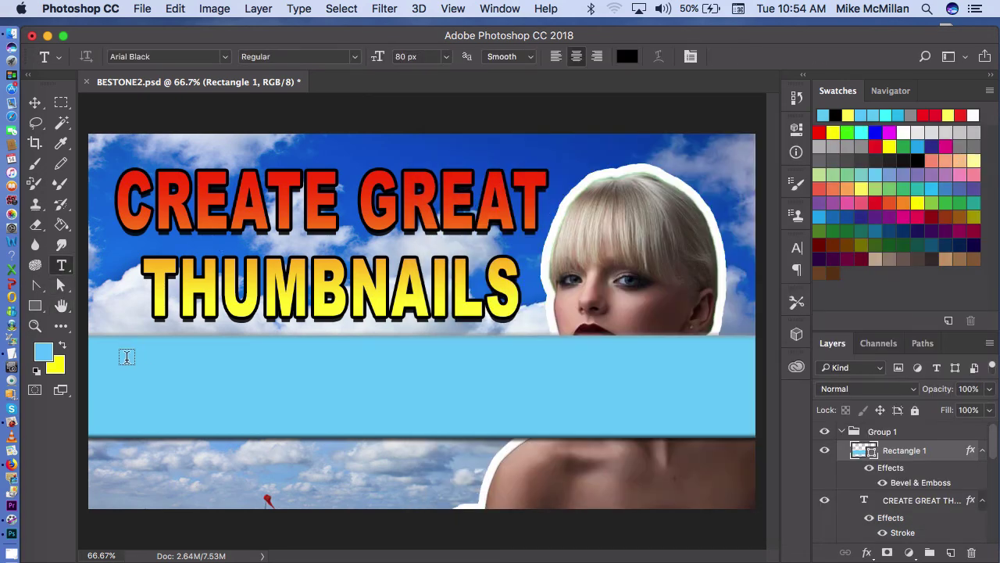
drag(129, 361, 712, 490)
text(THE)
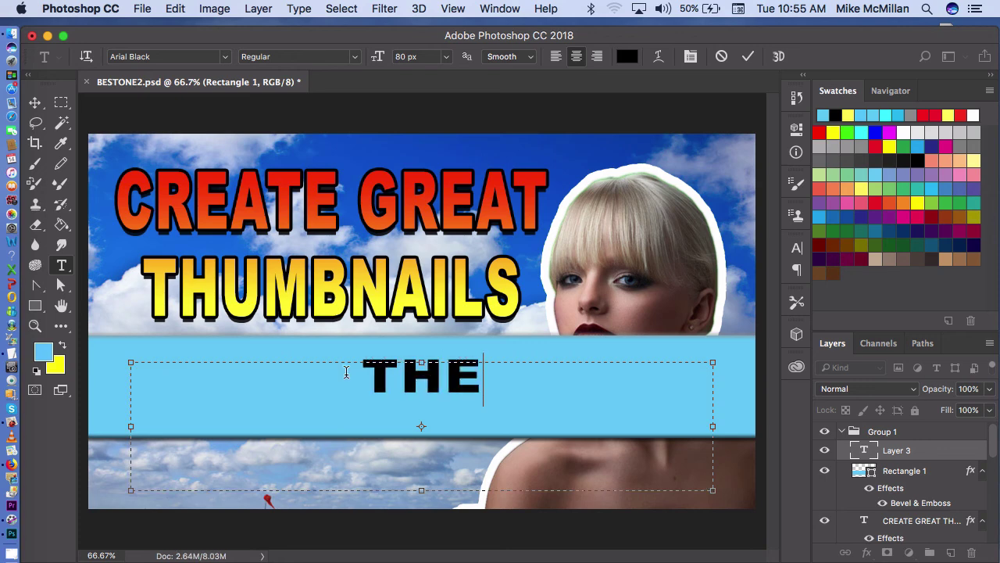
text( FIVE)
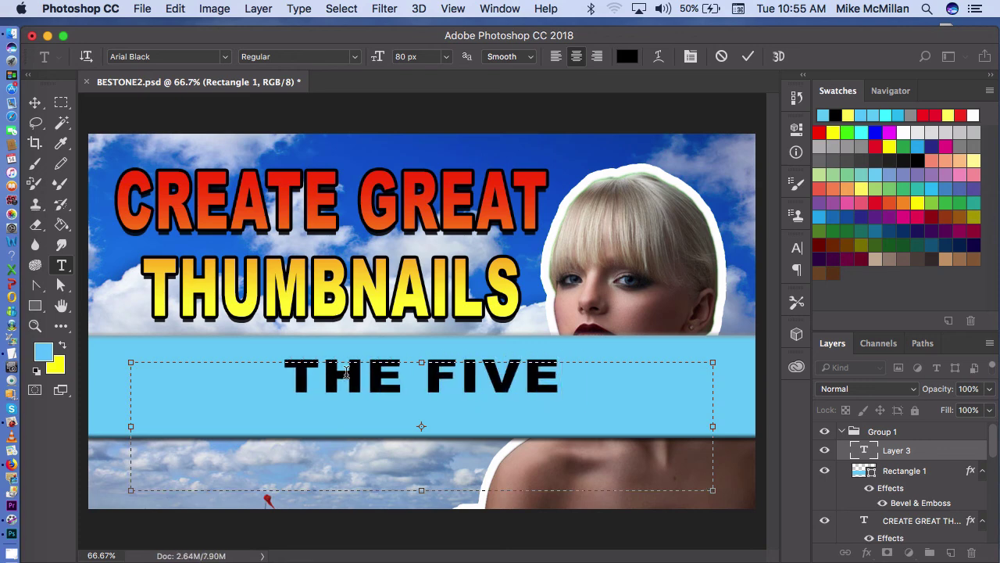
text( BES)
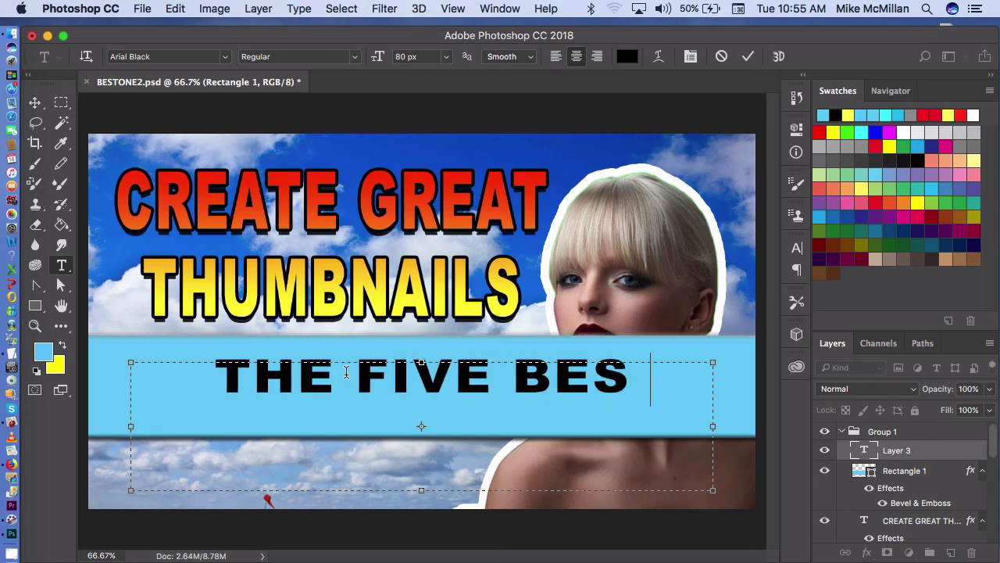
text(T )
text(TEC)
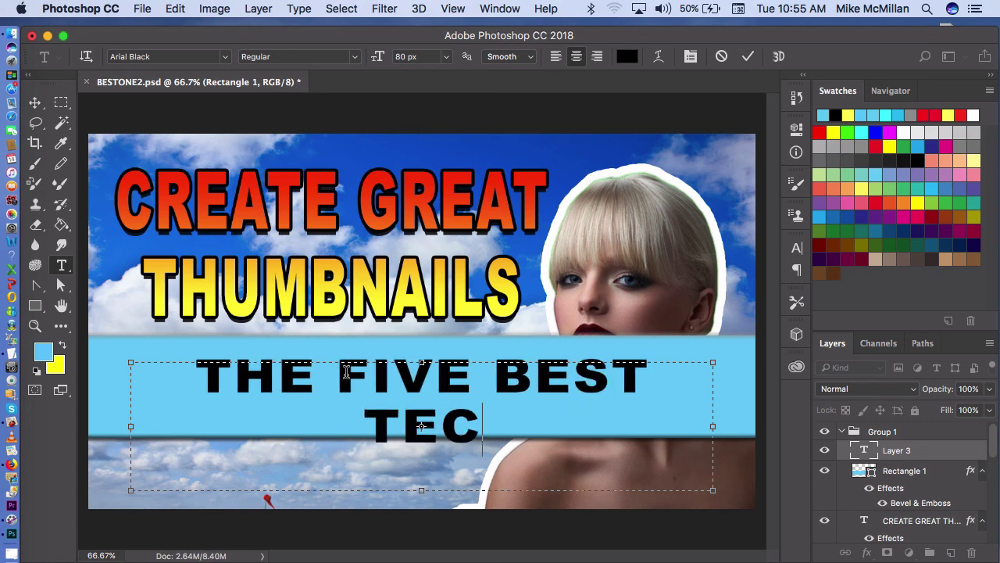
text(HNIQUES)
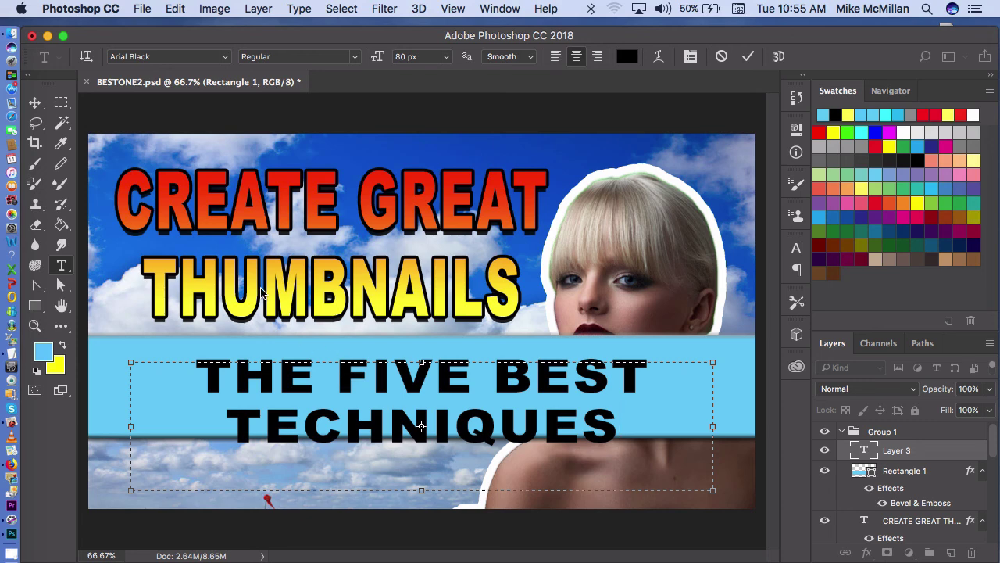
Step: Move the "THE FIVE BEST TECHNIQUES" text up and slightly left so both lines fit within the banner
click(35, 103)
drag(430, 430, 419, 419)
key(Up)
key(Up)
key(Up)
key(Up)
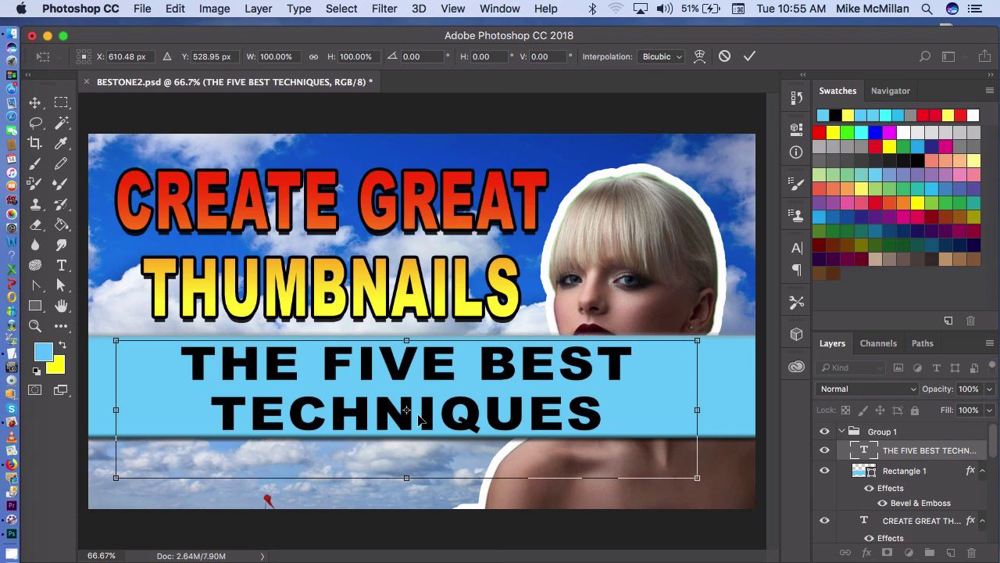
key(Up)
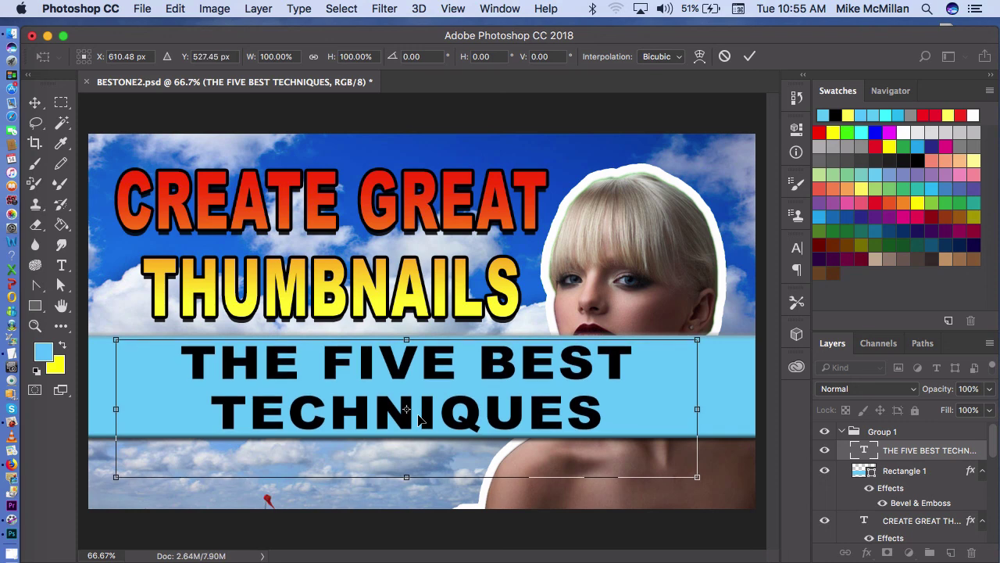
click(61, 286)
click(643, 236)
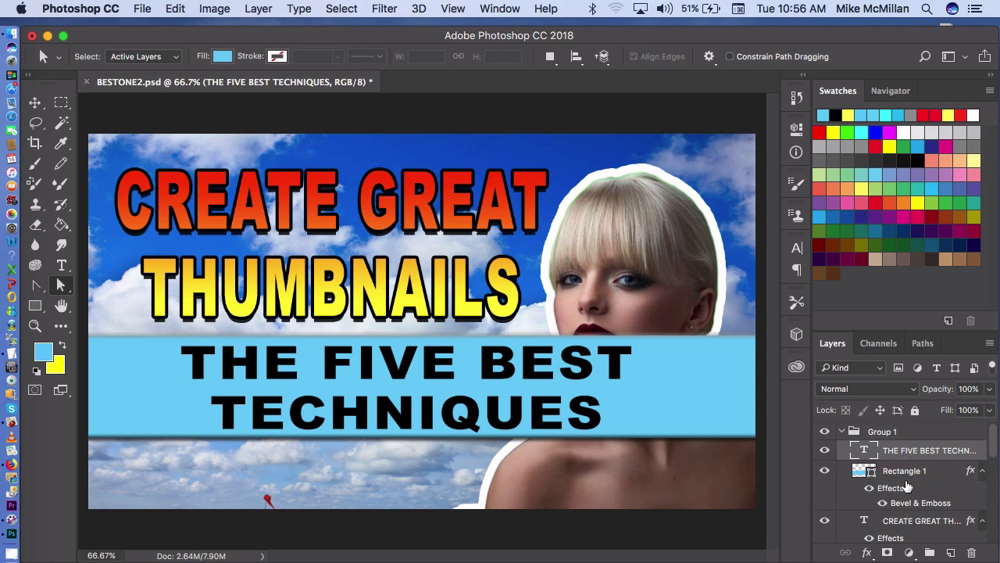
Step: Move the Rectangle 1 layer below the girl-head layer so the banner sits behind the portrait
scroll(908, 465, down, 3)
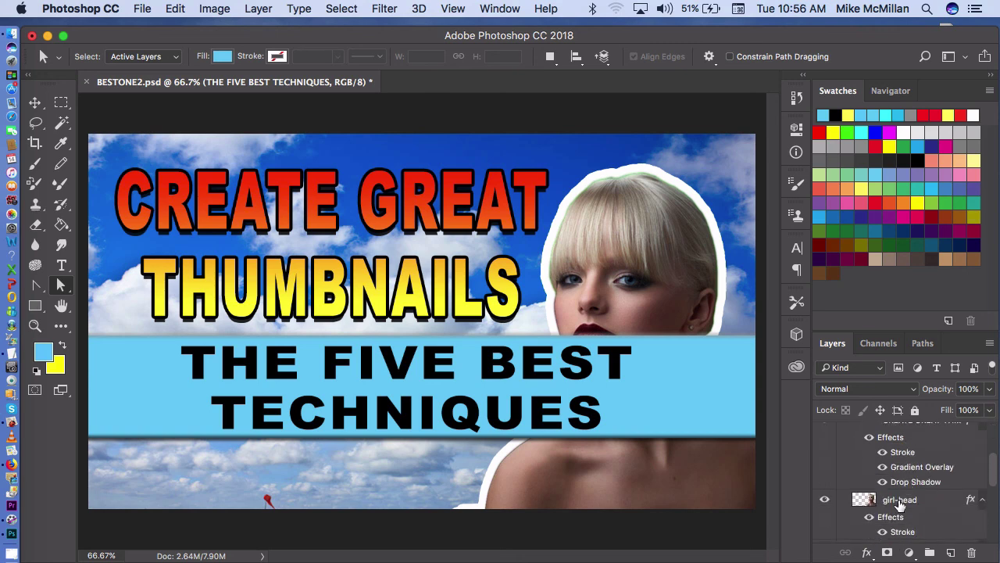
scroll(900, 504, up, 3)
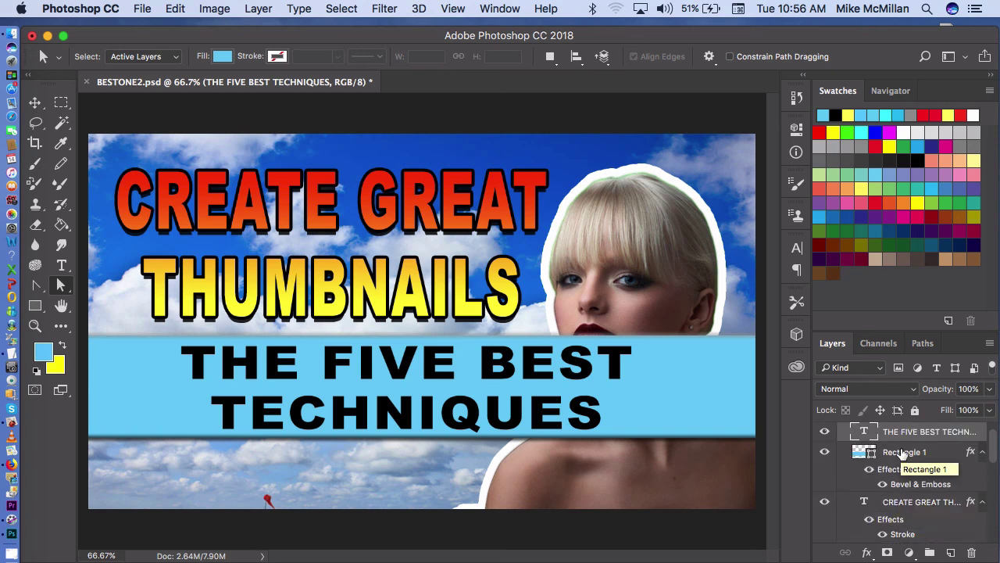
click(903, 453)
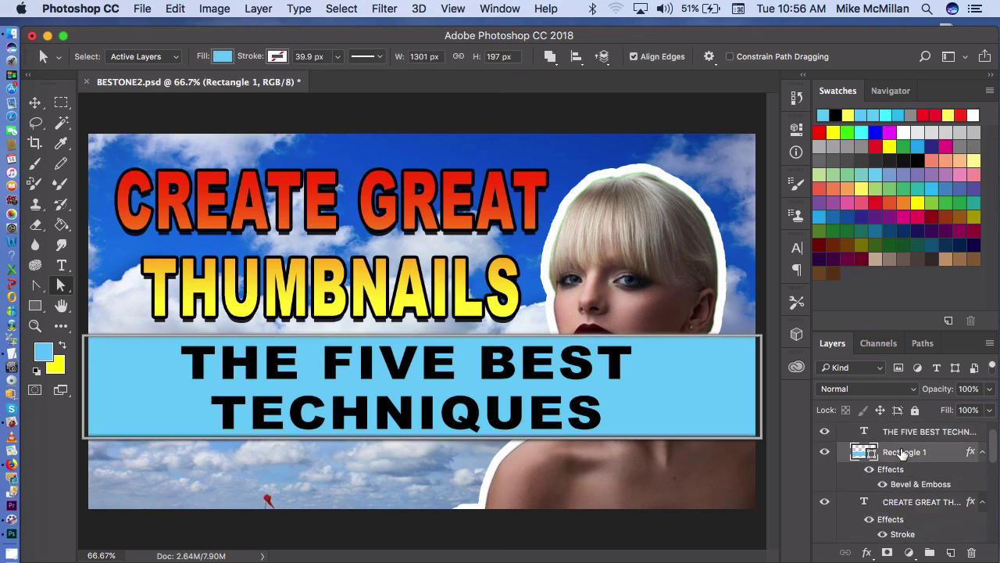
mouse_move(903, 453)
mouse_down()
mouse_move(903, 542)
mouse_move(894, 415)
mouse_move(896, 482)
mouse_up()
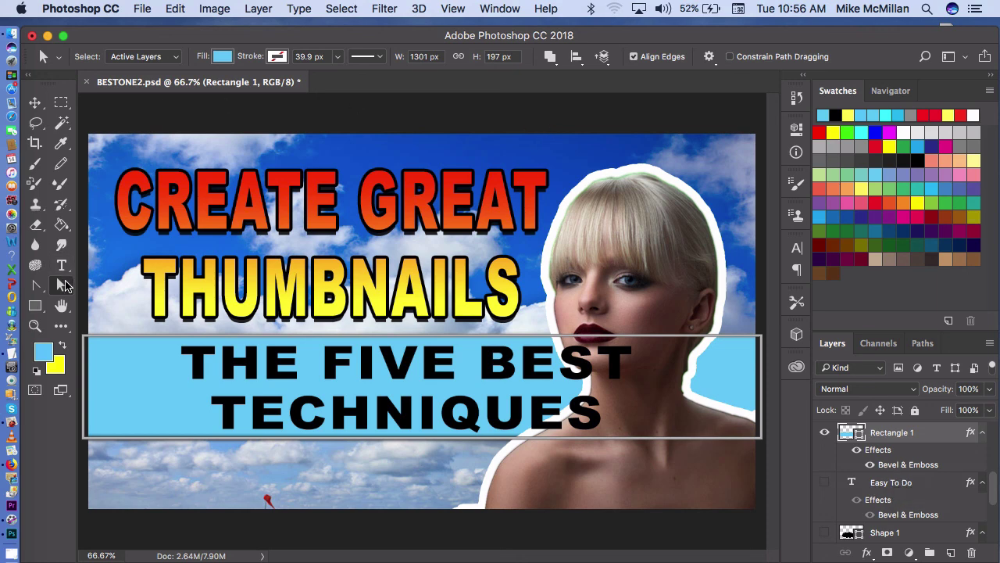
click(224, 125)
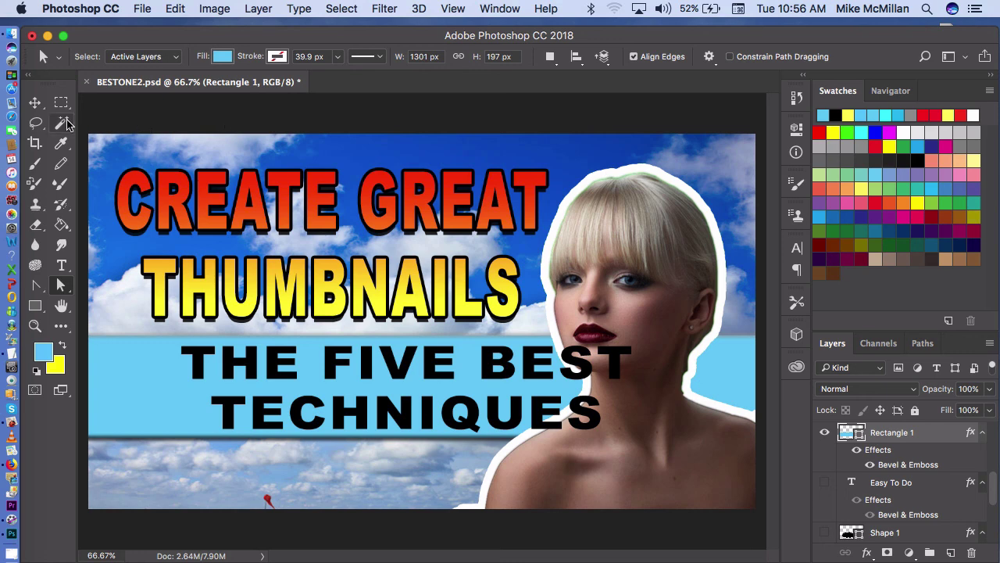
Step: Move the "THE FIVE BEST TECHNIQUES" text left along the banner so it clears the portrait's face
click(35, 102)
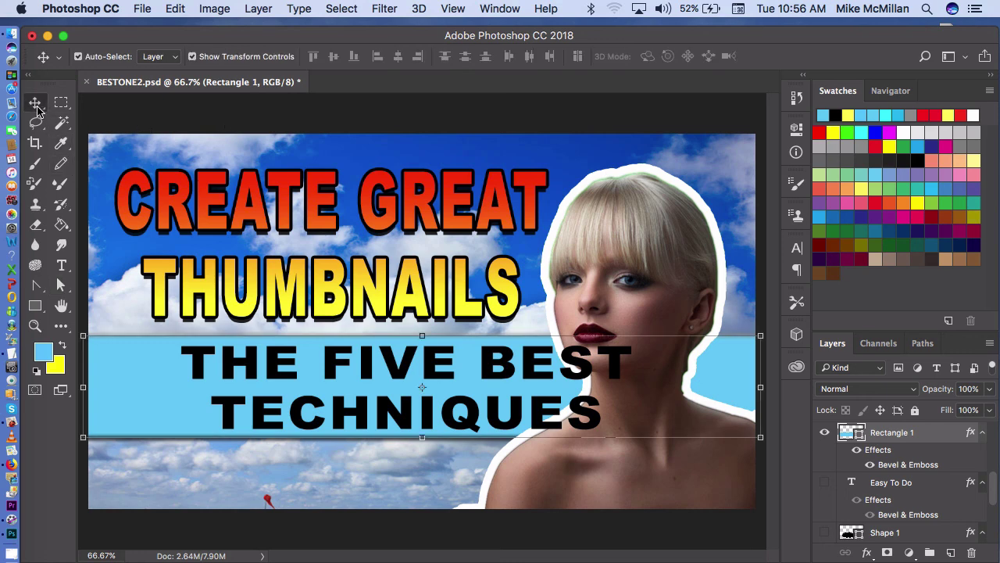
click(445, 382)
drag(445, 382, 364, 383)
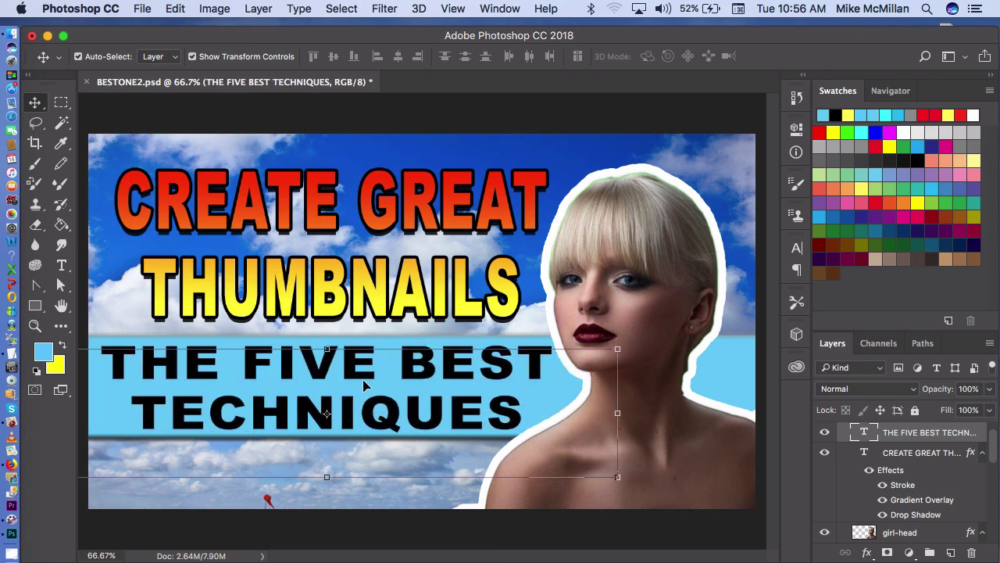
click(62, 288)
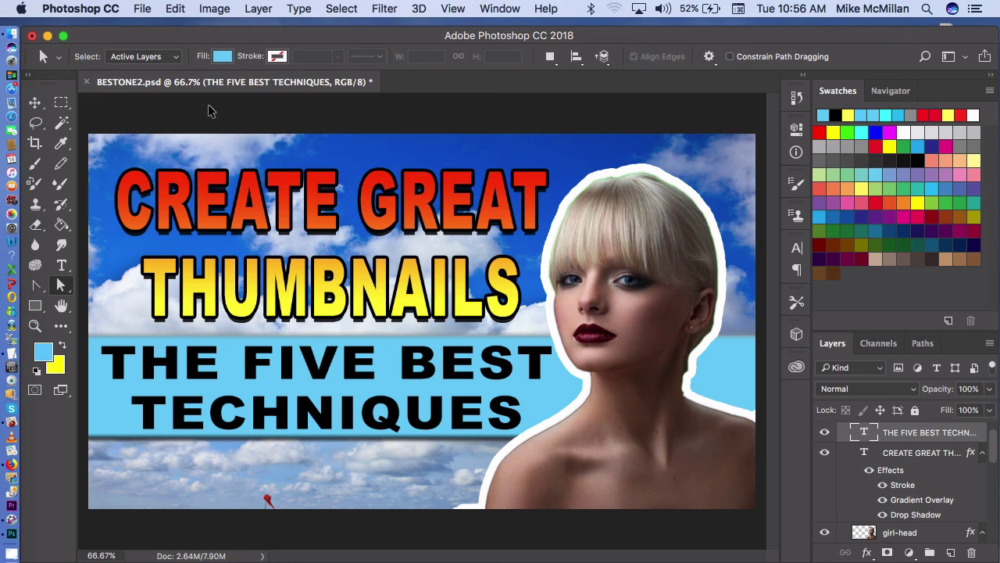
Step: Zoom out to 25% to check how the thumbnail reads at a small size
key(super+minus)
key(super+minus)
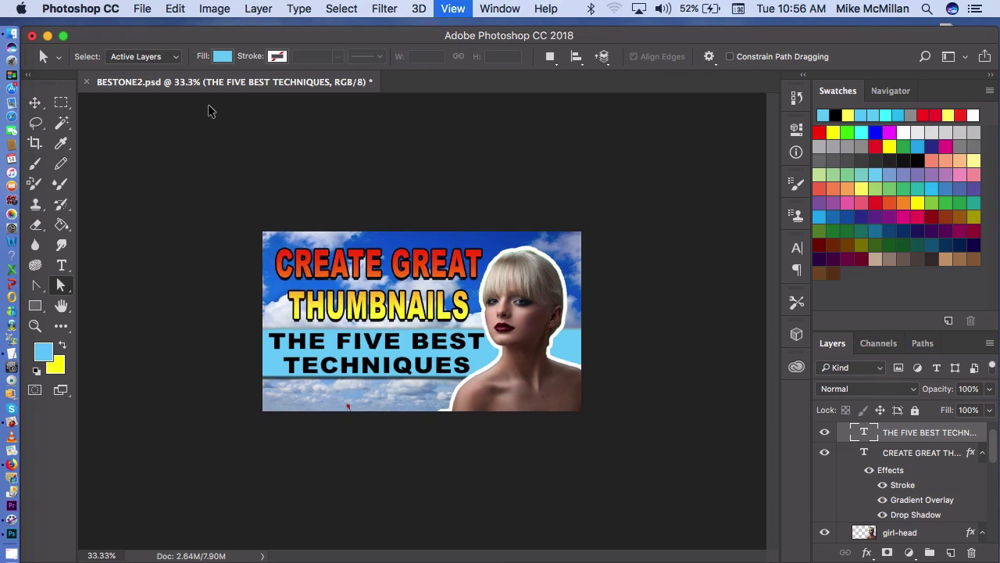
key(super+minus)
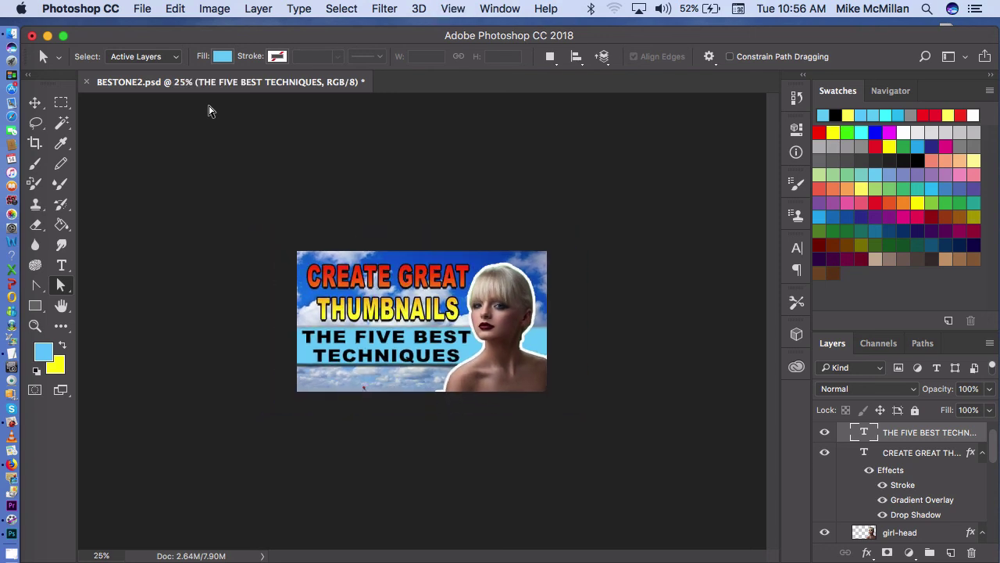